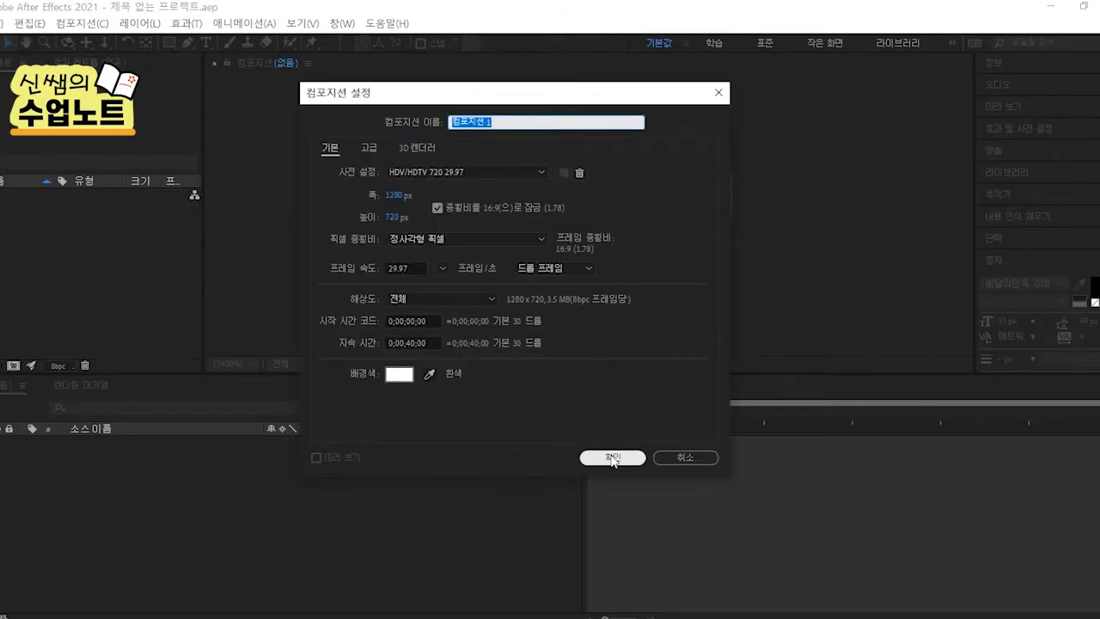
Create the composition 컴포지션 1 at 1280 × 720 px, 29.97 fps, with a 40-second duration and a white background
click(613, 457)
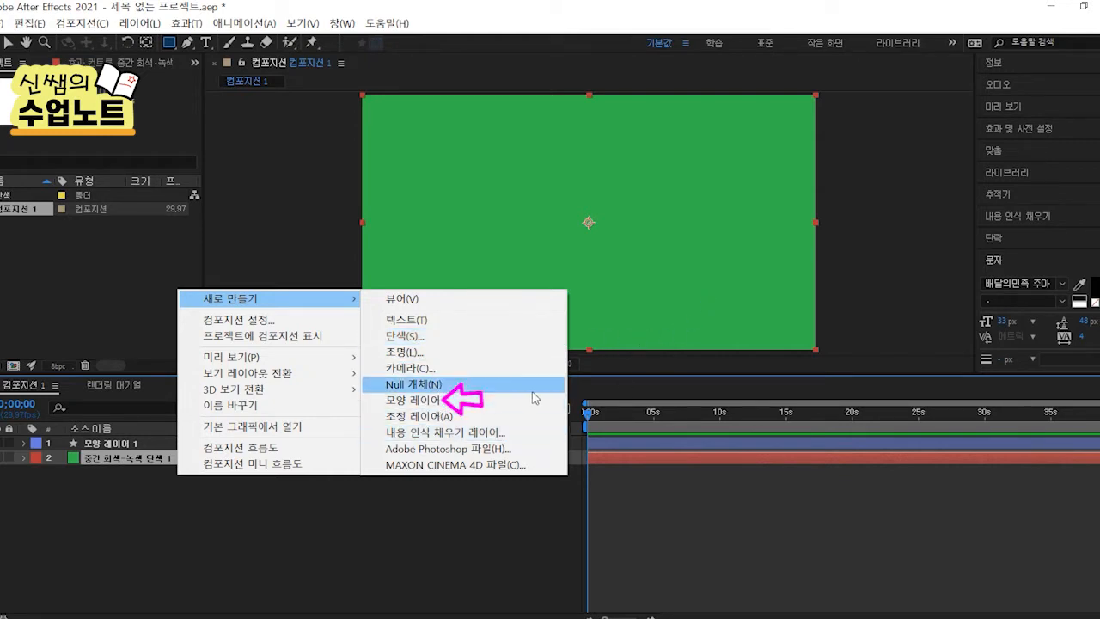
Draw three overlapping blue rectangles within the existing shape layer 모양 레이어 1, in the left part of the composition
click(863, 332)
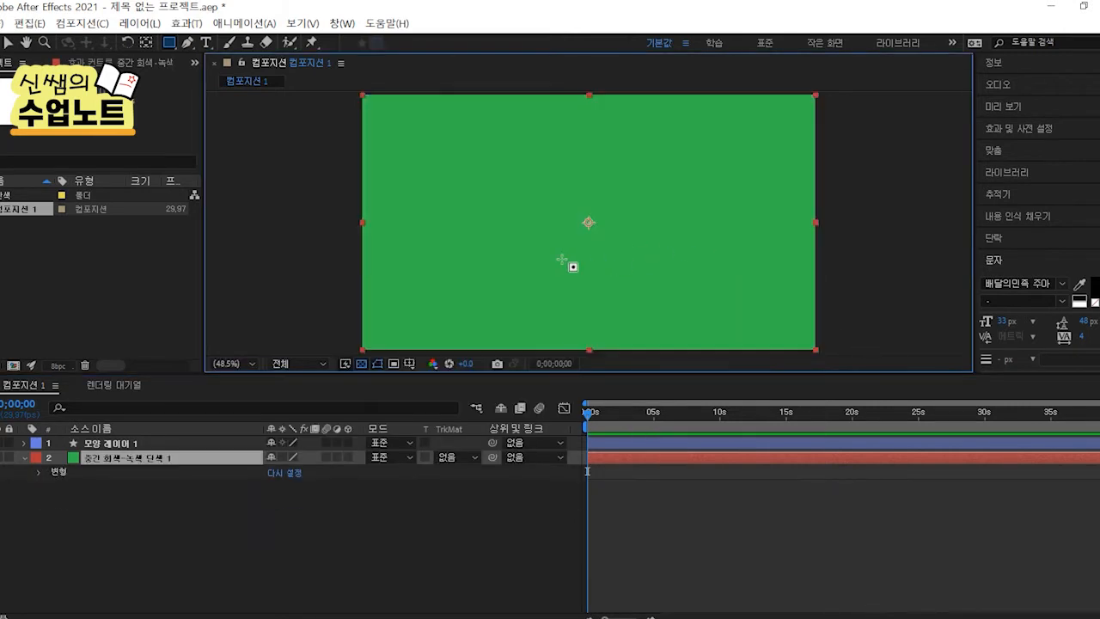
click(8, 43)
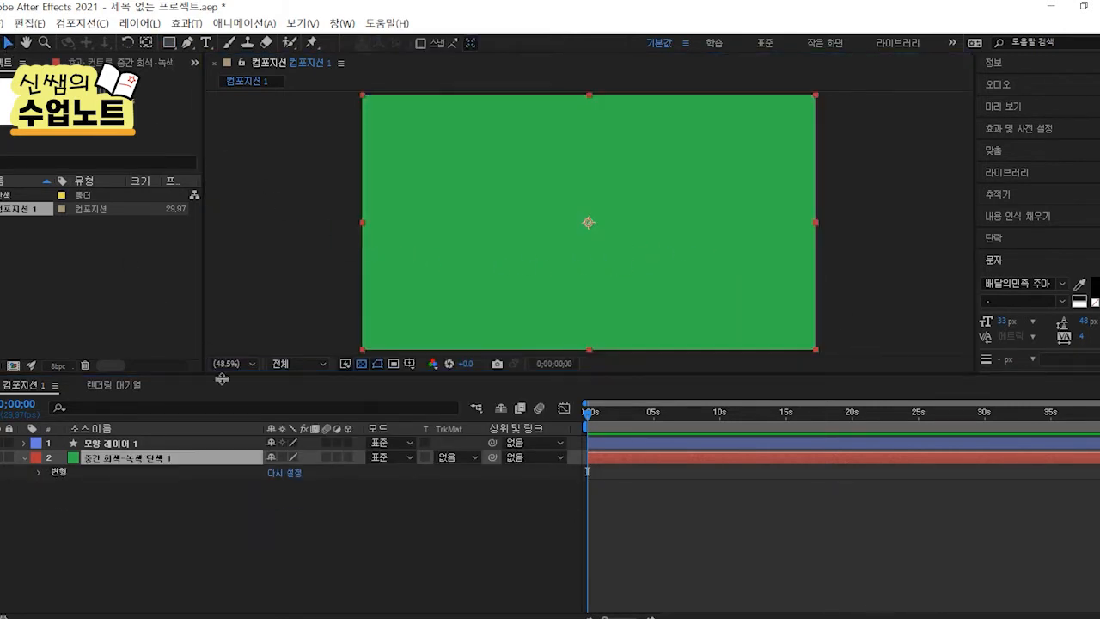
click(236, 520)
click(173, 445)
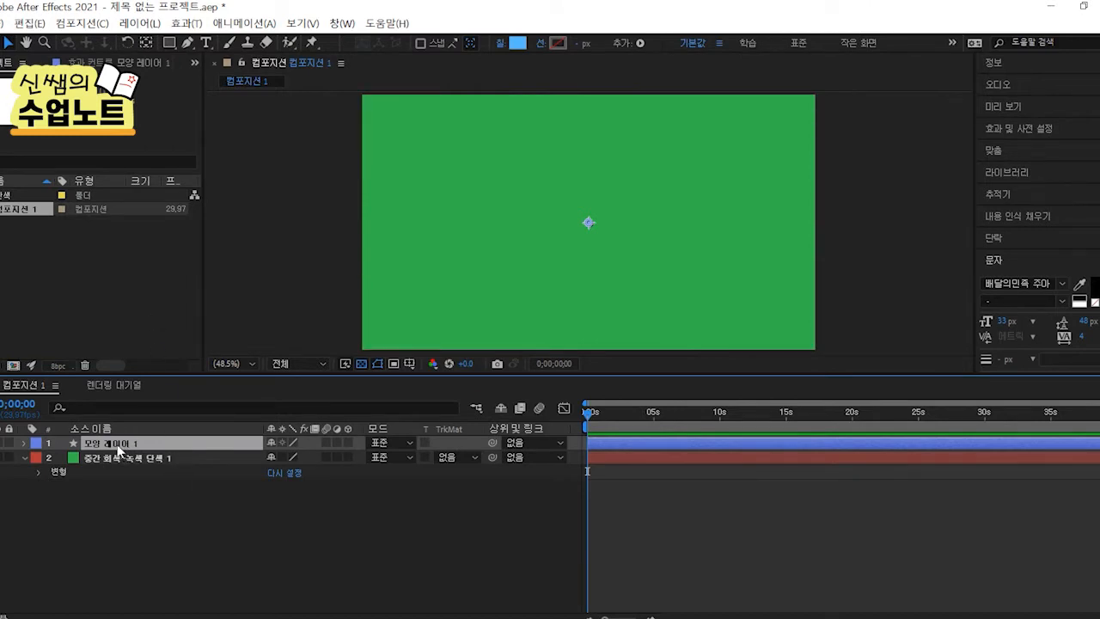
click(170, 42)
drag(376, 180, 429, 249)
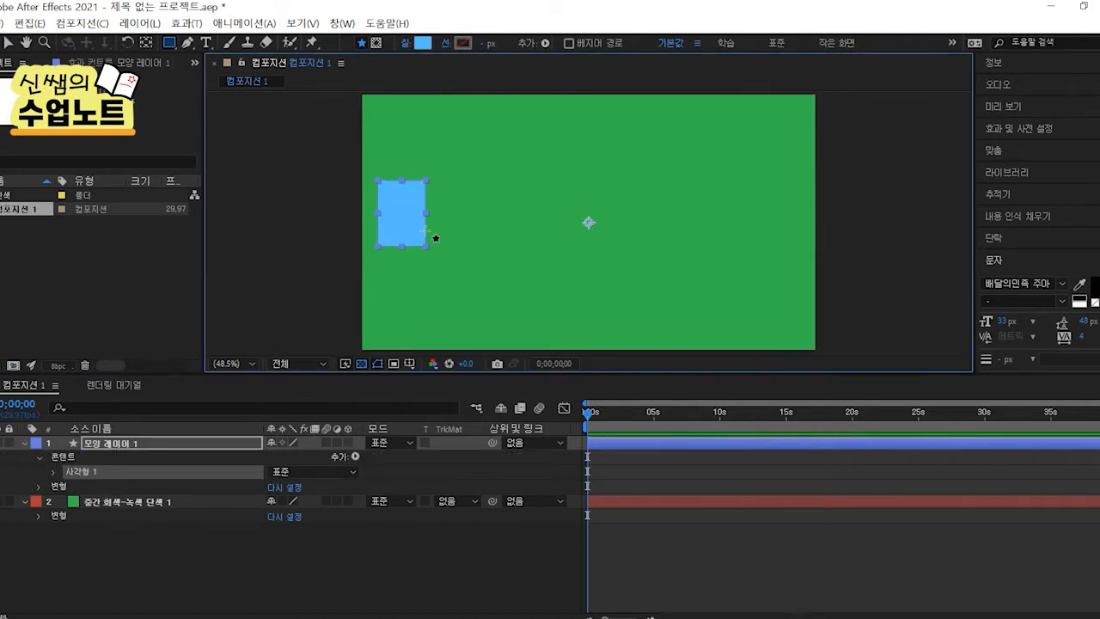
drag(397, 212, 465, 268)
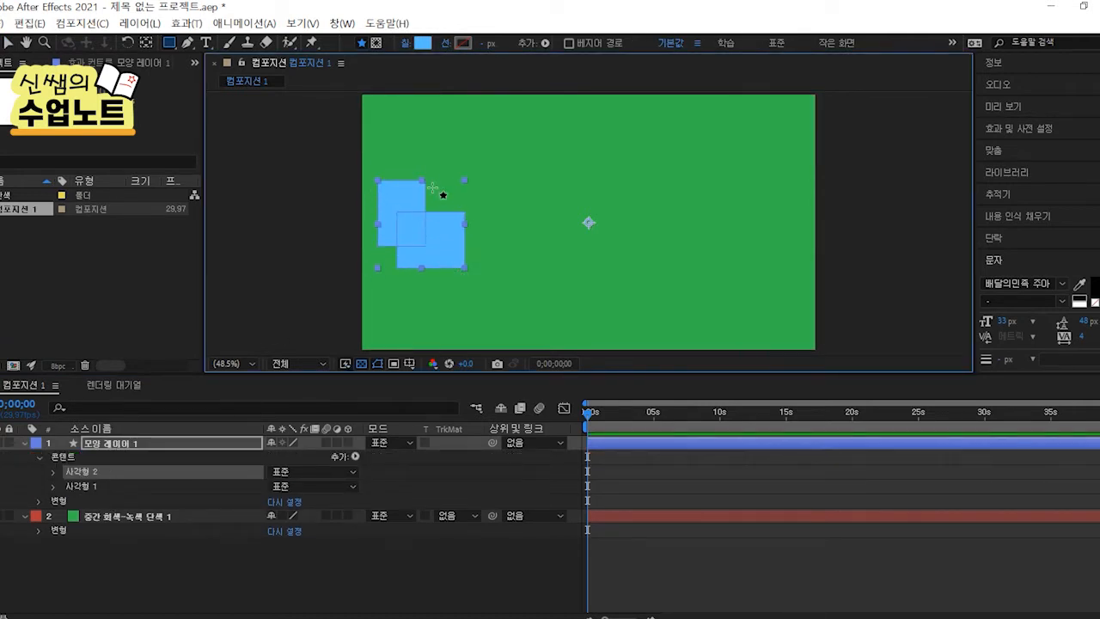
drag(428, 160, 489, 225)
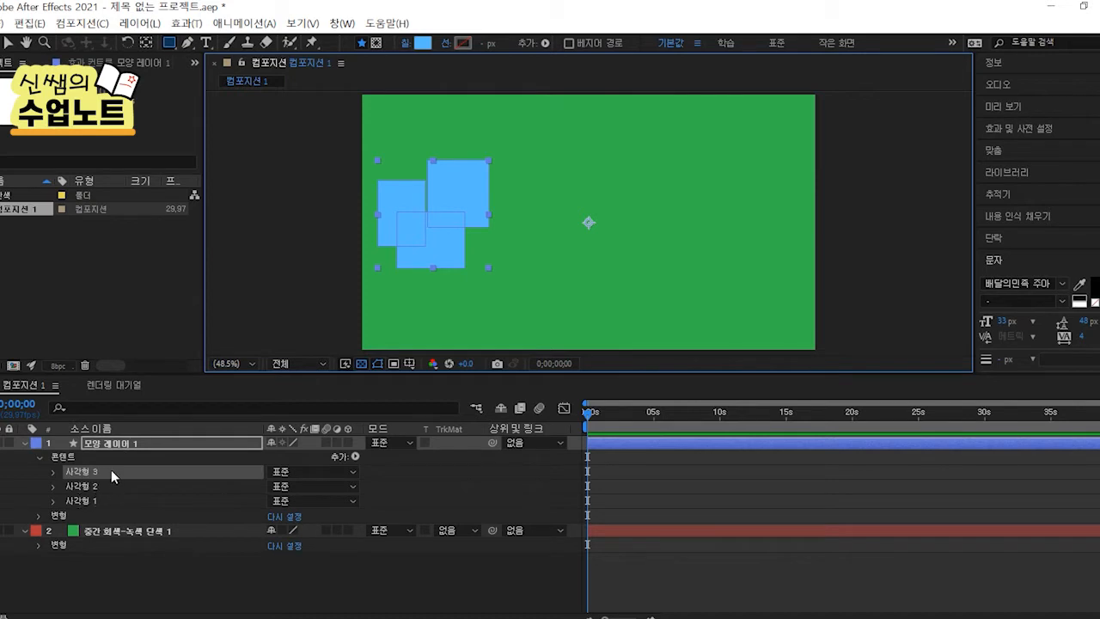
With no layer selected, draw a separate rectangle between the three existing rectangles and the composition's centre
click(120, 588)
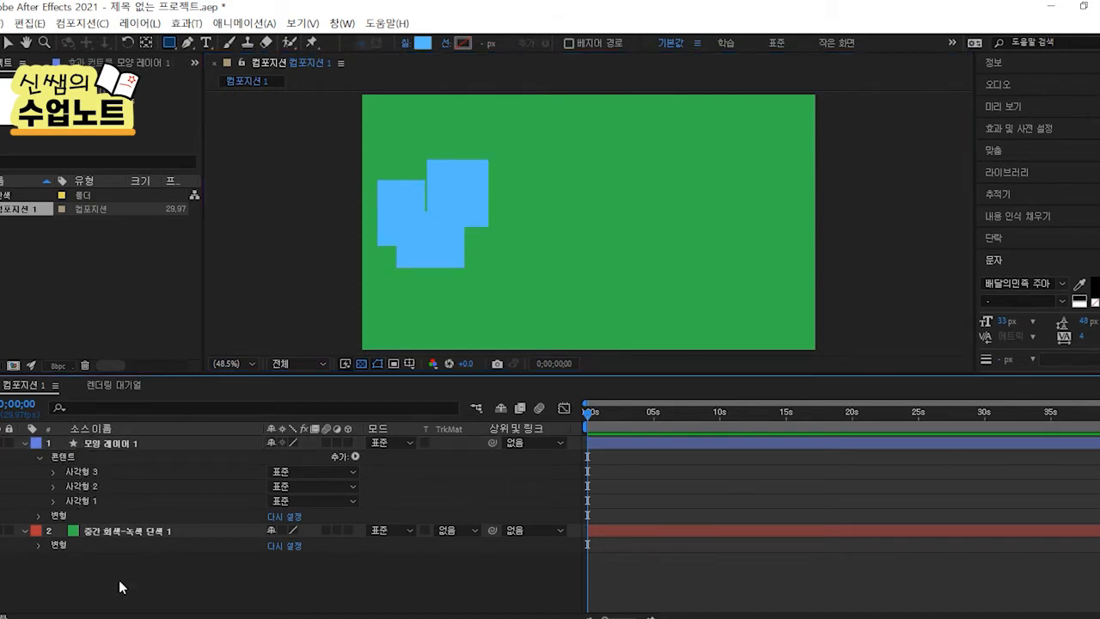
drag(508, 146, 600, 231)
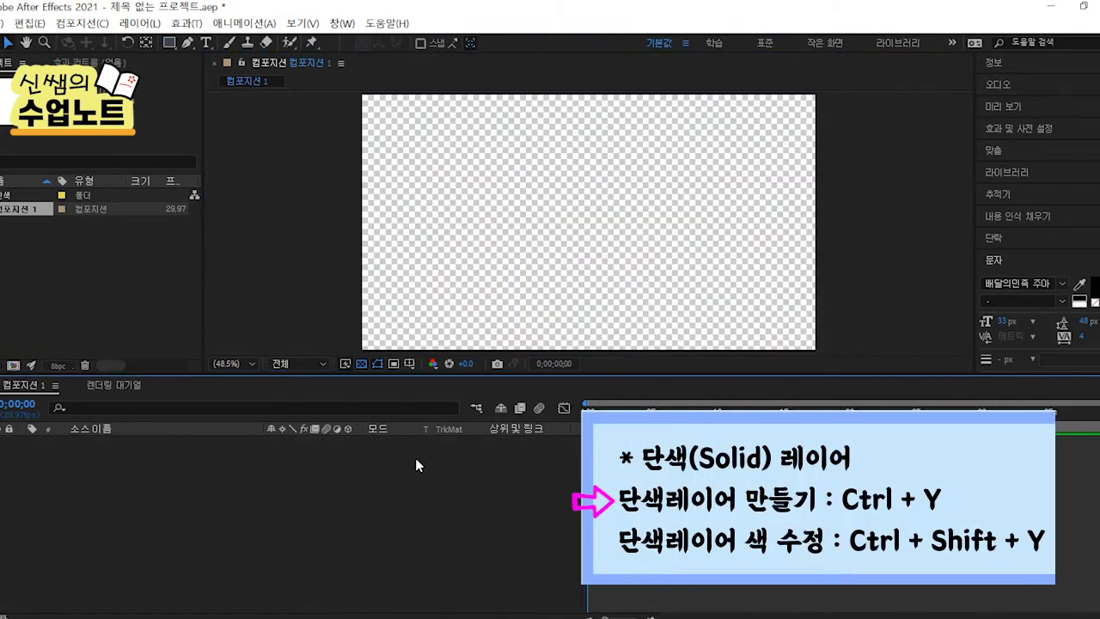
Create a green solid layer of 1280 × 720 px and open its colour for editing
key(ctrl+y)
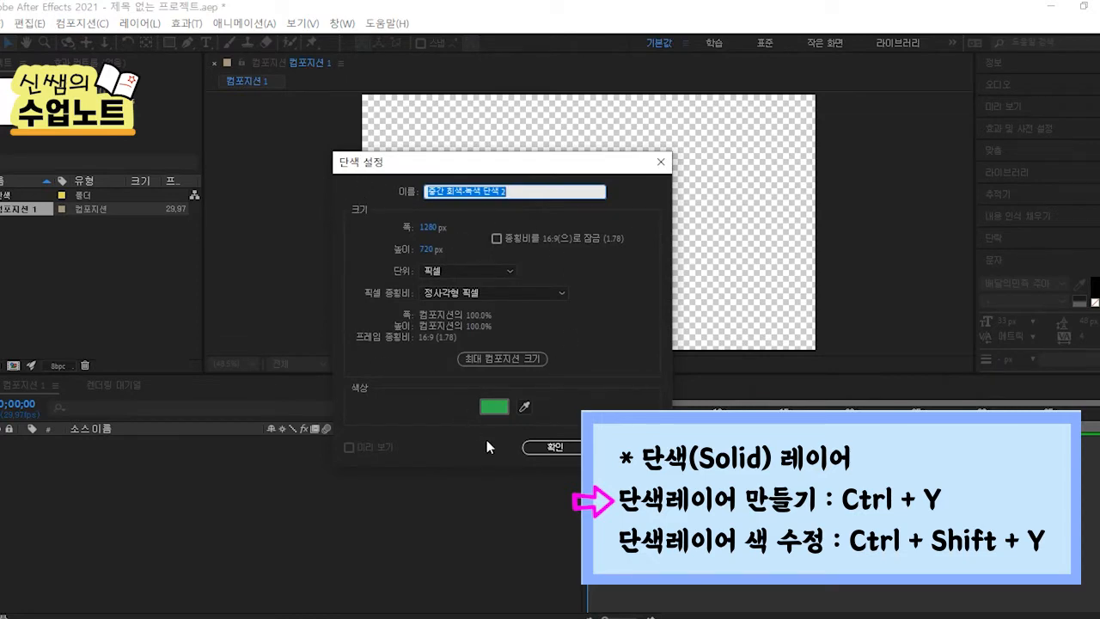
click(554, 447)
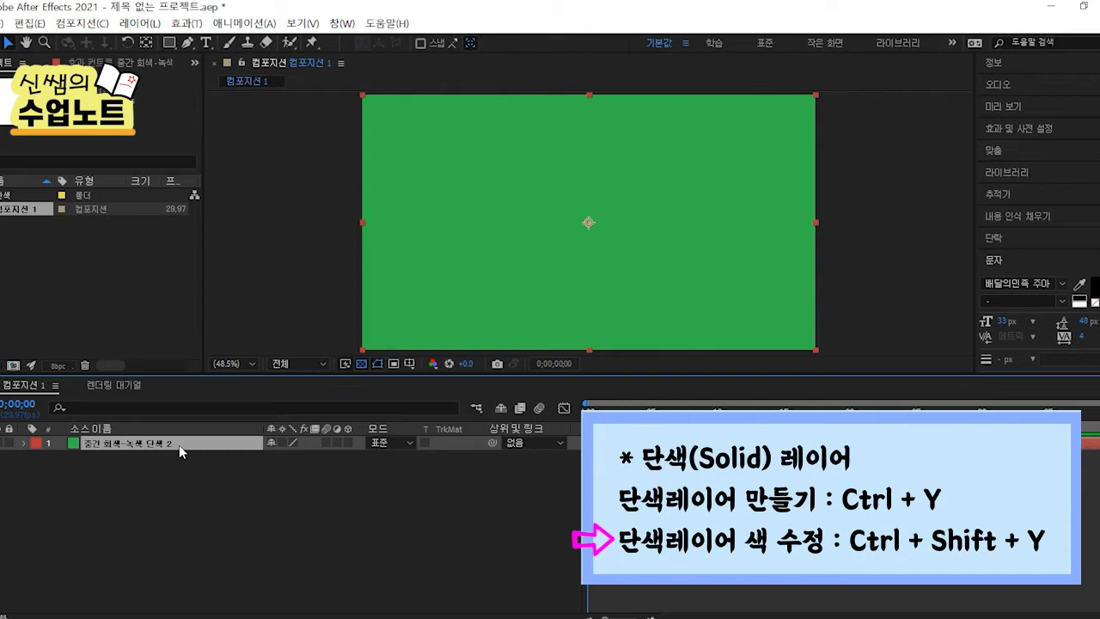
key(ctrl+shift+y)
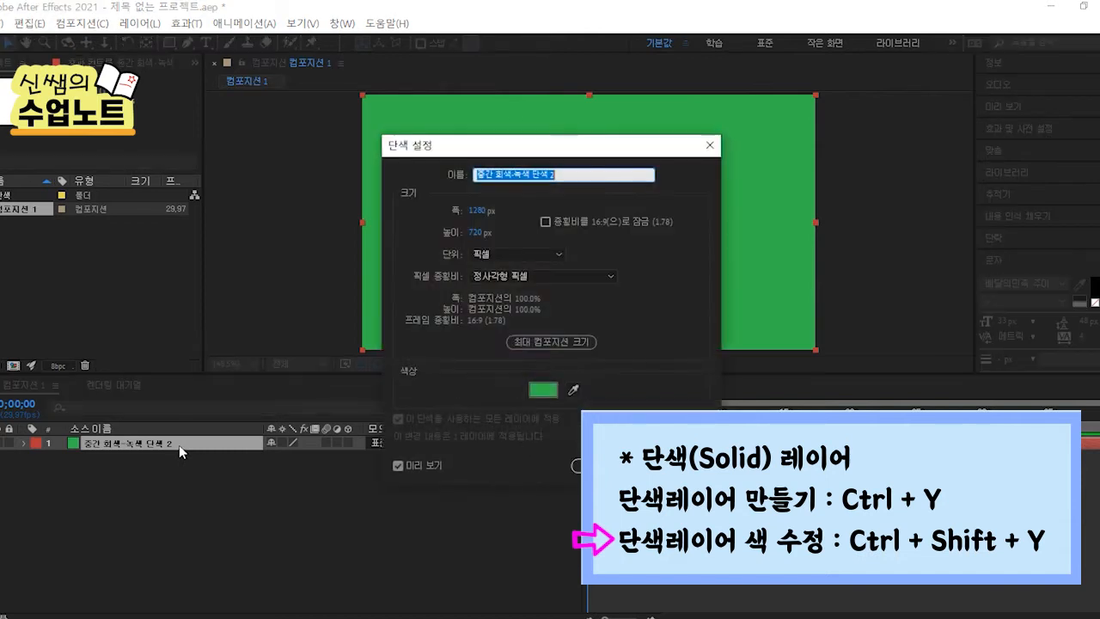
click(530, 390)
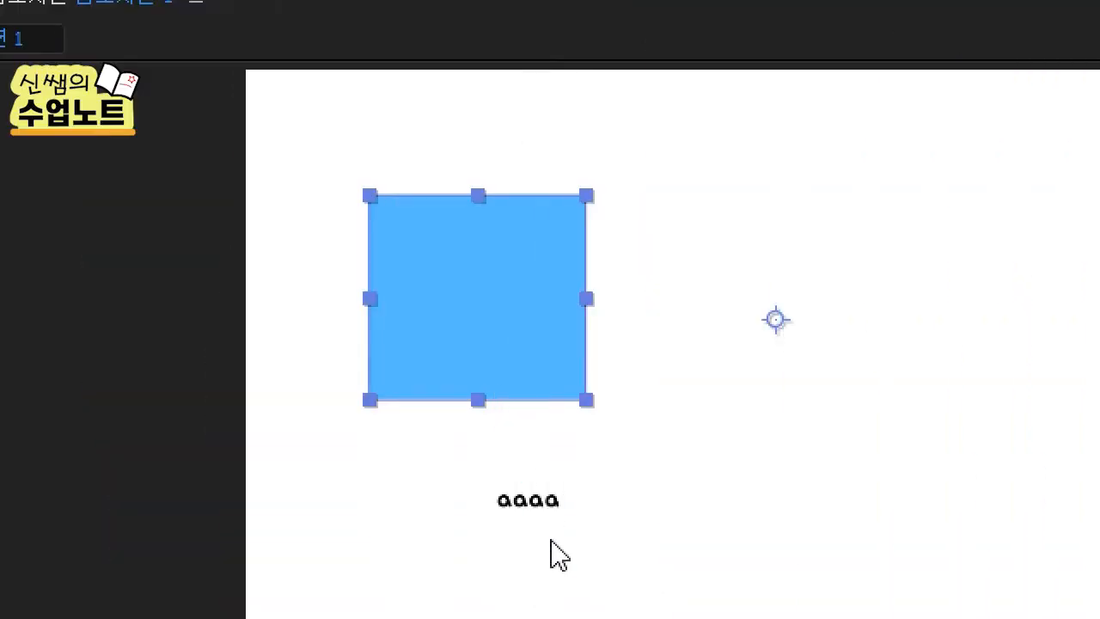
Select the blue square's shape layer, scale it to 105% and rotate it by 2°
click(554, 504)
click(467, 274)
click(533, 502)
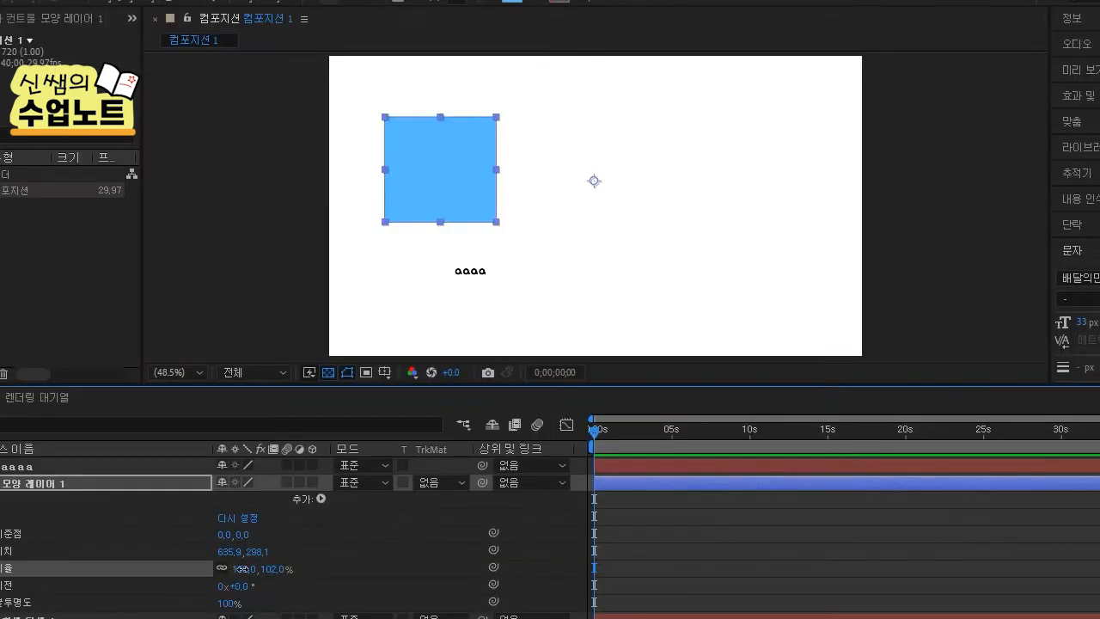
drag(241, 569, 256, 585)
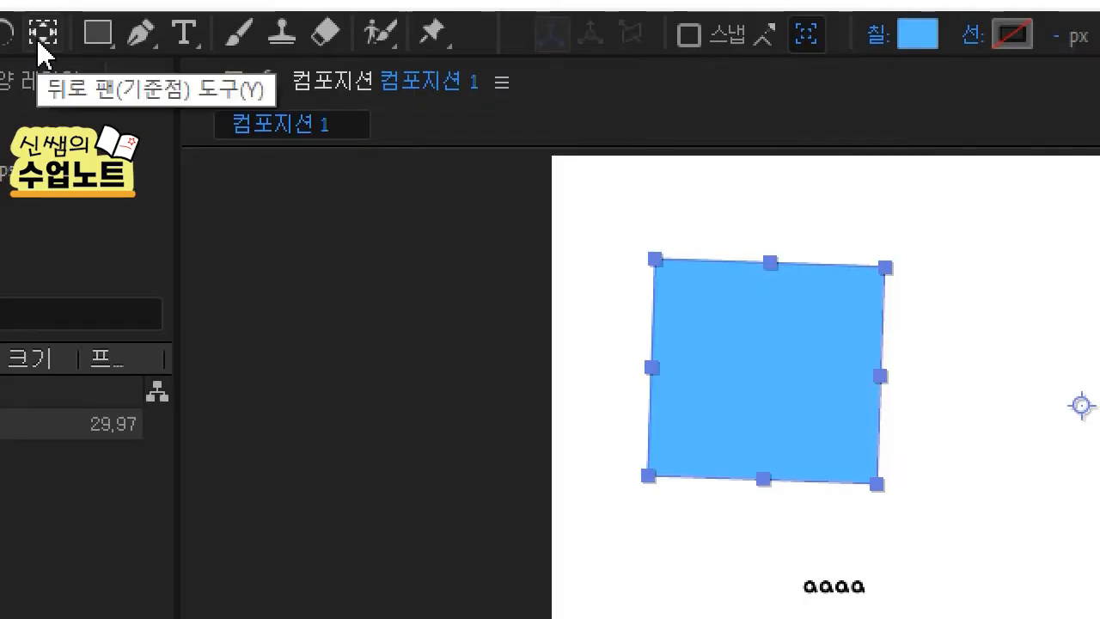
Move the blue square's anchor point to the middle of the shape, and centre the square in the composition
click(38, 43)
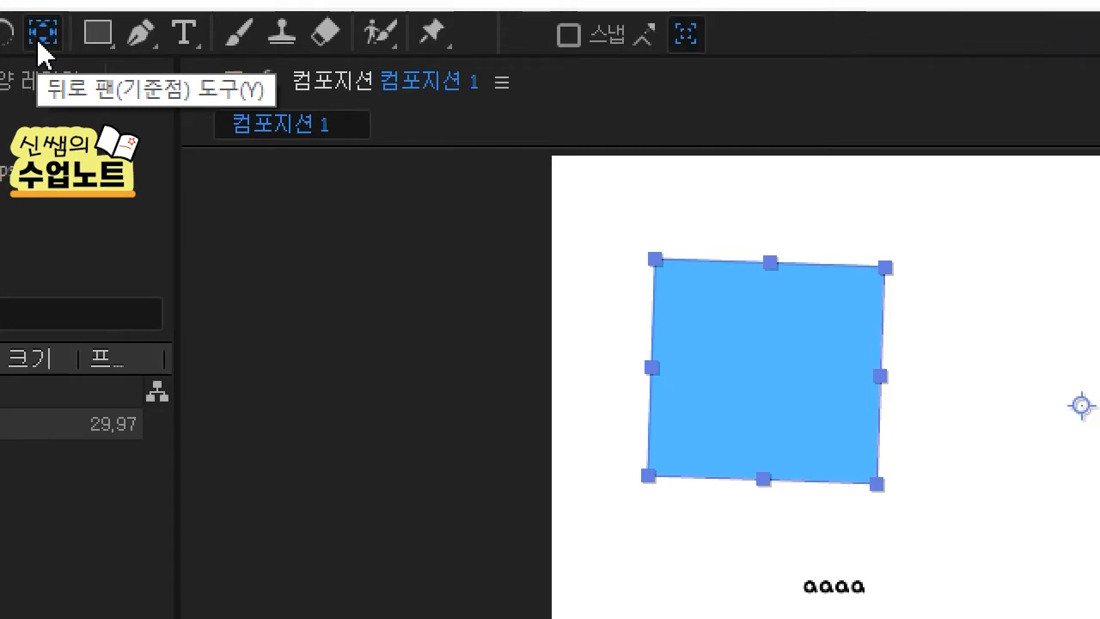
drag(1052, 410, 749, 386)
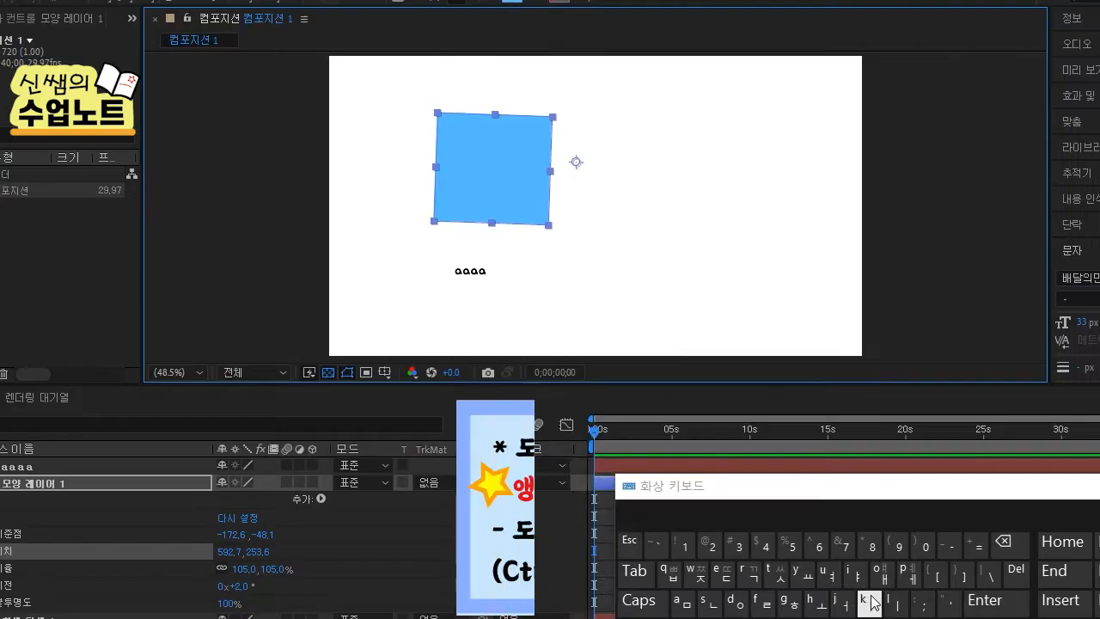
key(ctrl+alt+Home)
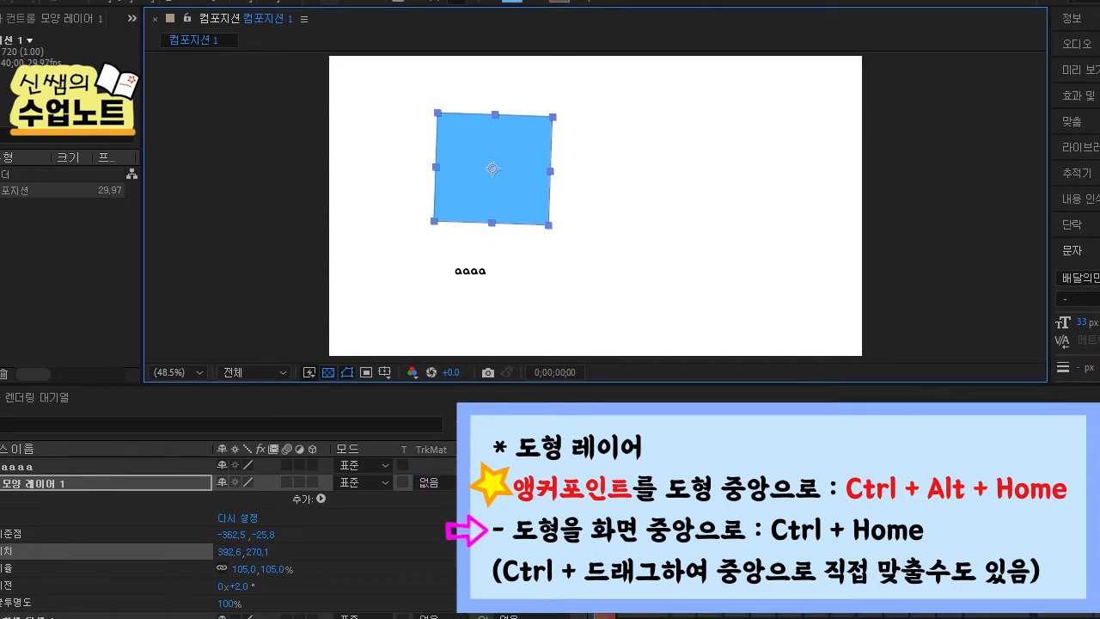
key(ctrl+Home)
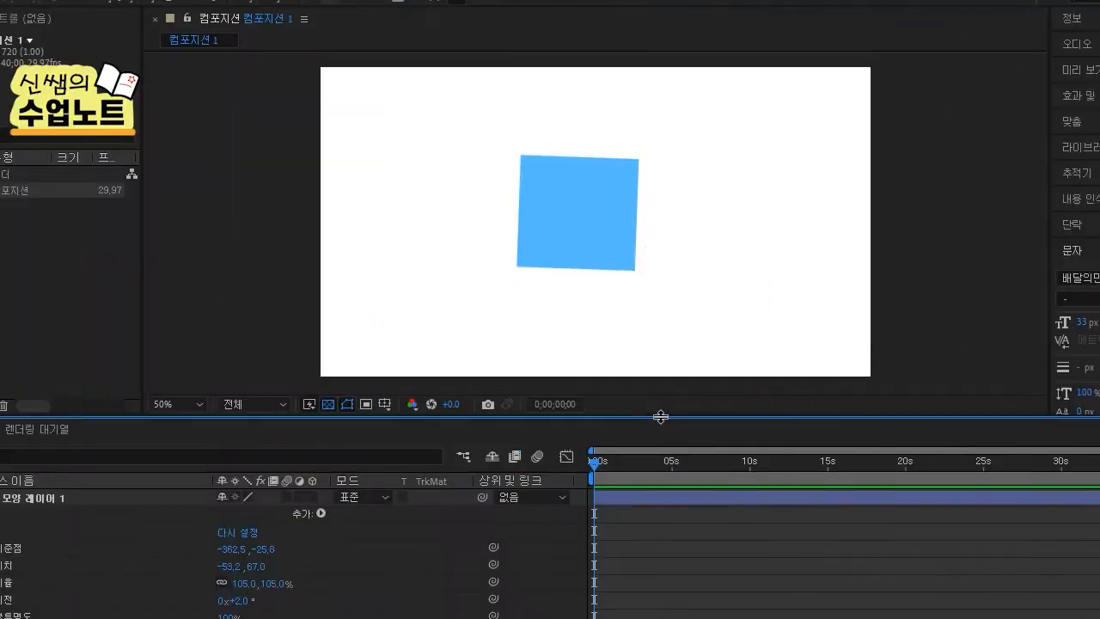
Enlarge the composition viewer area and set its magnification to 맞추기 (Fit)
drag(659, 418, 626, 539)
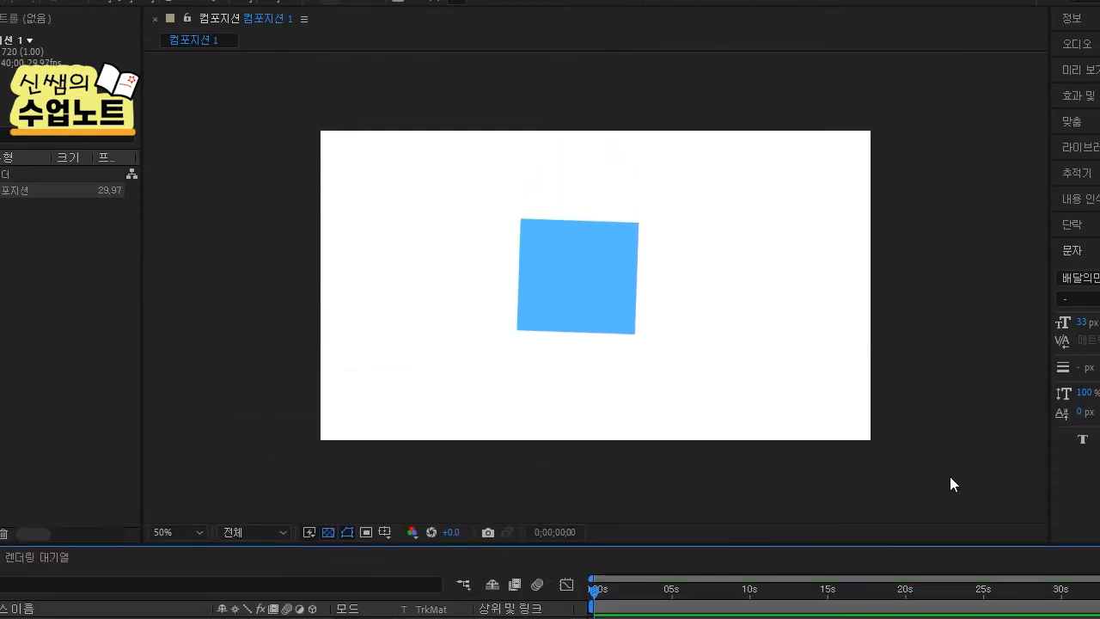
click(170, 532)
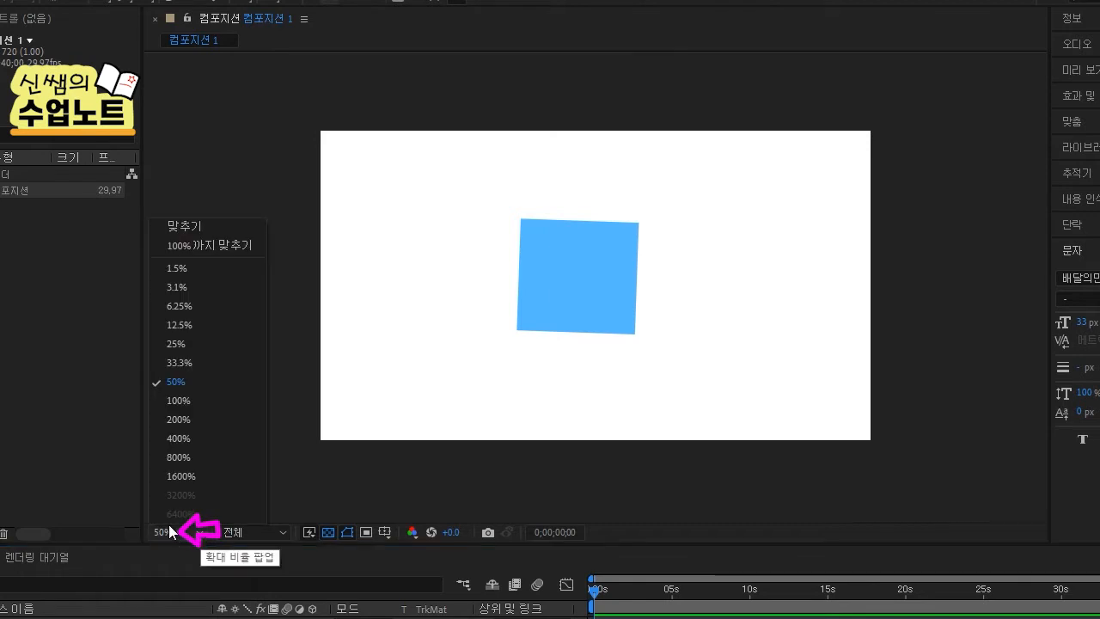
click(196, 229)
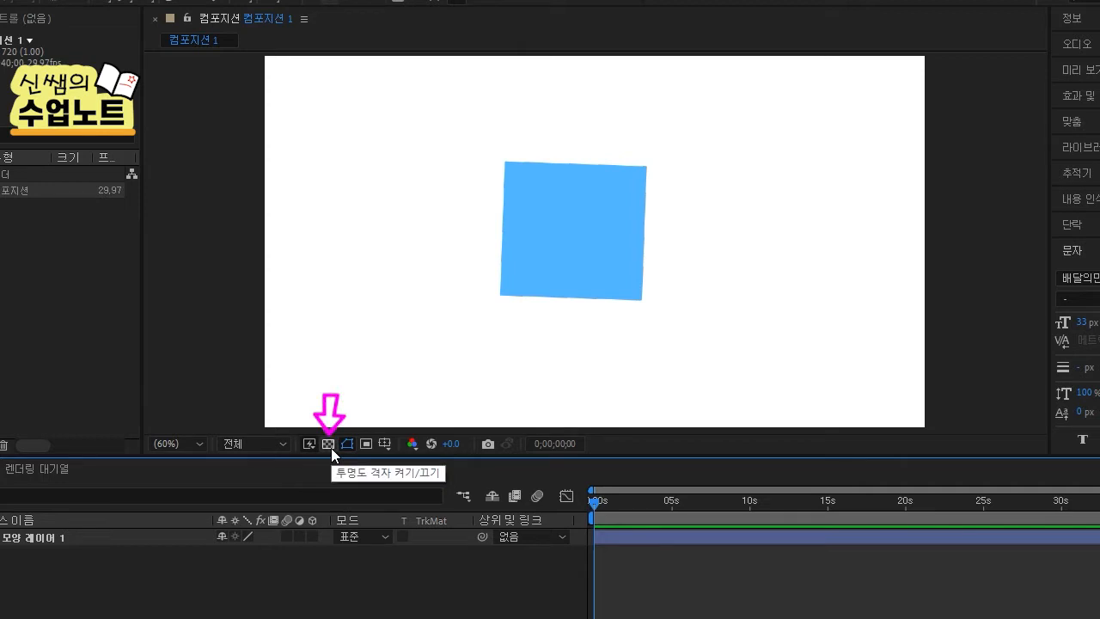
Turn the transparency grid on and back off in the composition viewer
click(329, 443)
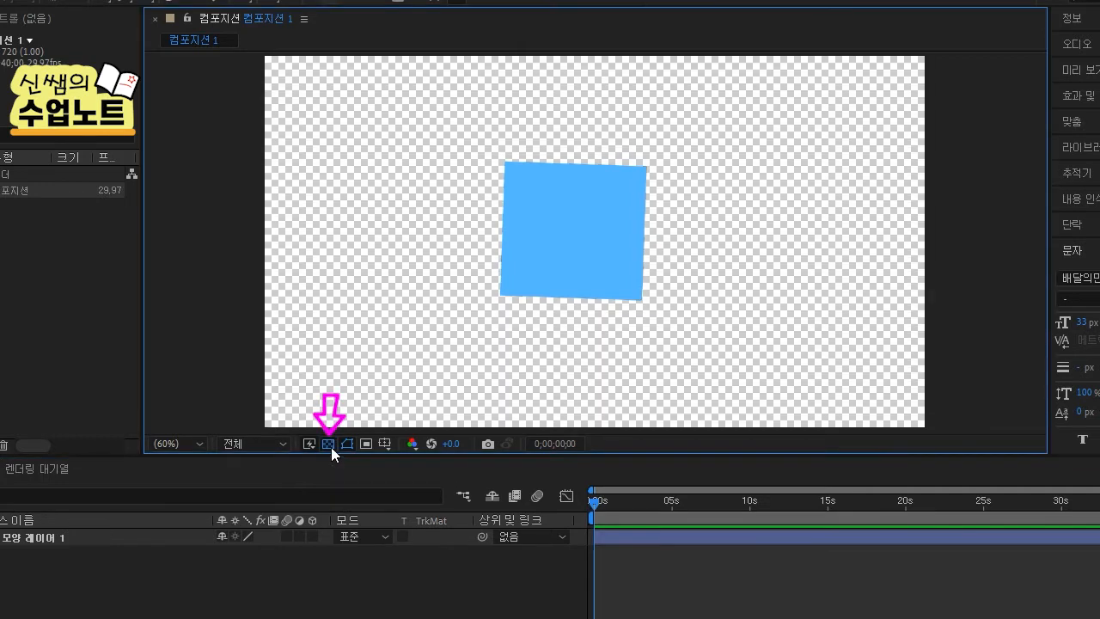
click(330, 446)
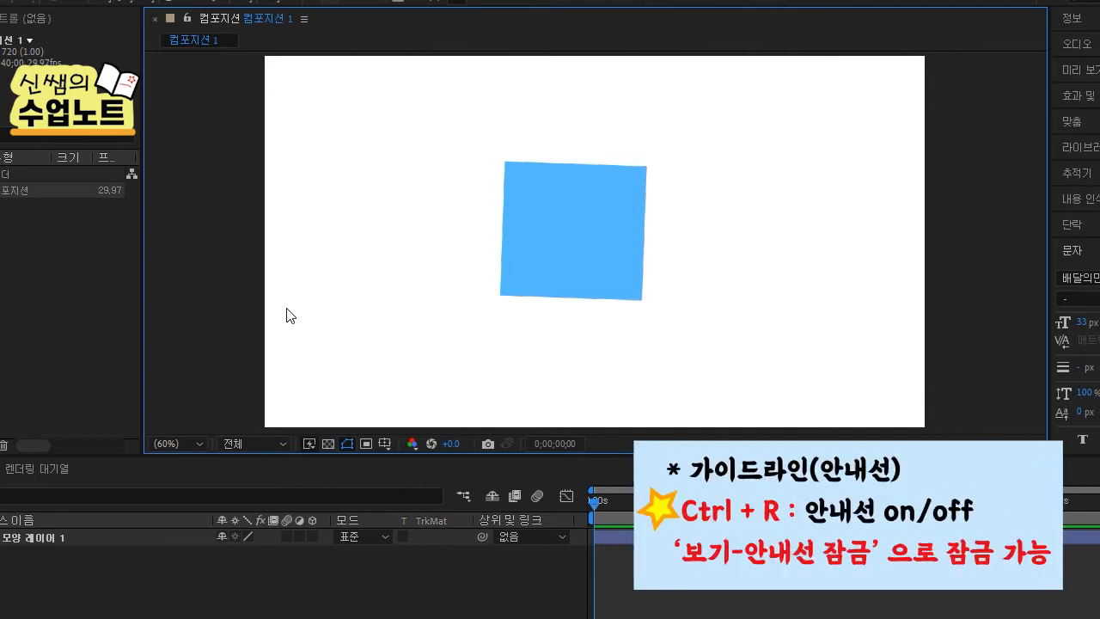
Show the rulers and place a horizontal guide at about 270 px and a vertical guide at about 370 px
key(ctrl+r)
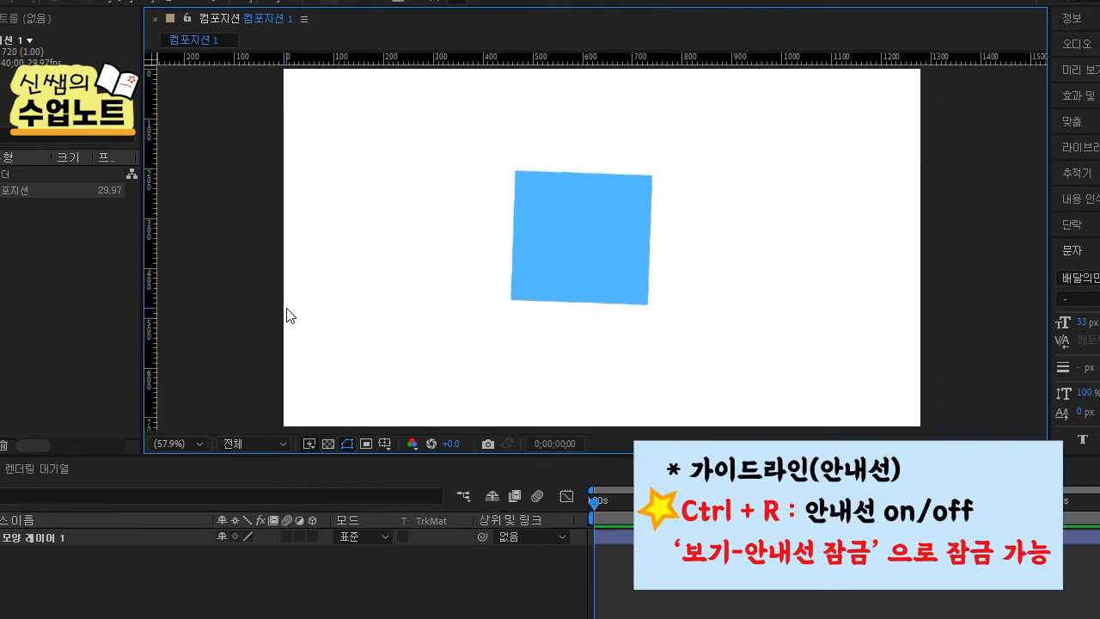
drag(419, 60, 415, 204)
drag(150, 256, 527, 241)
mouse_move(524, 154)
mouse_down()
mouse_move(489, 154)
mouse_move(520, 156)
mouse_up()
drag(523, 251, 468, 255)
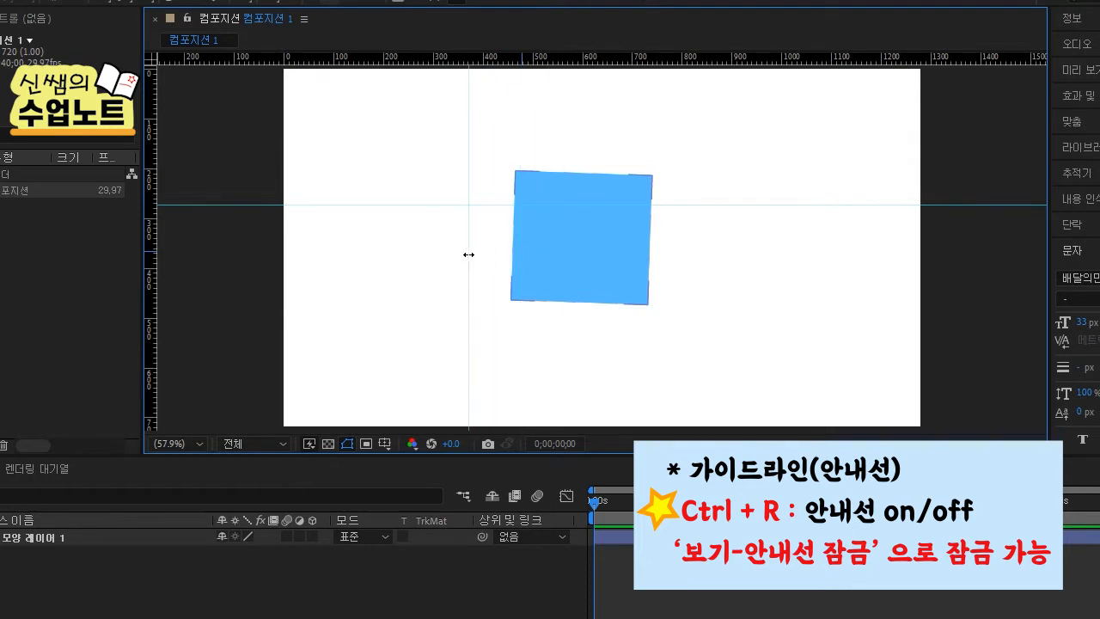
Lock the guides and move the blue square toward the left part of the composition
click(303, 23)
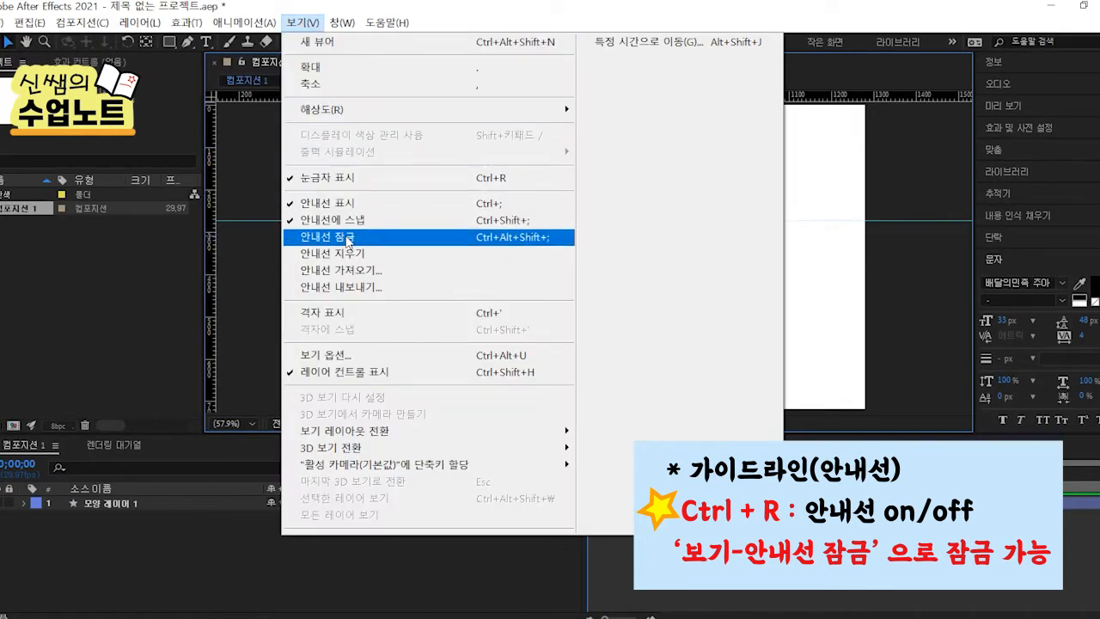
click(346, 238)
drag(566, 268, 416, 290)
click(575, 271)
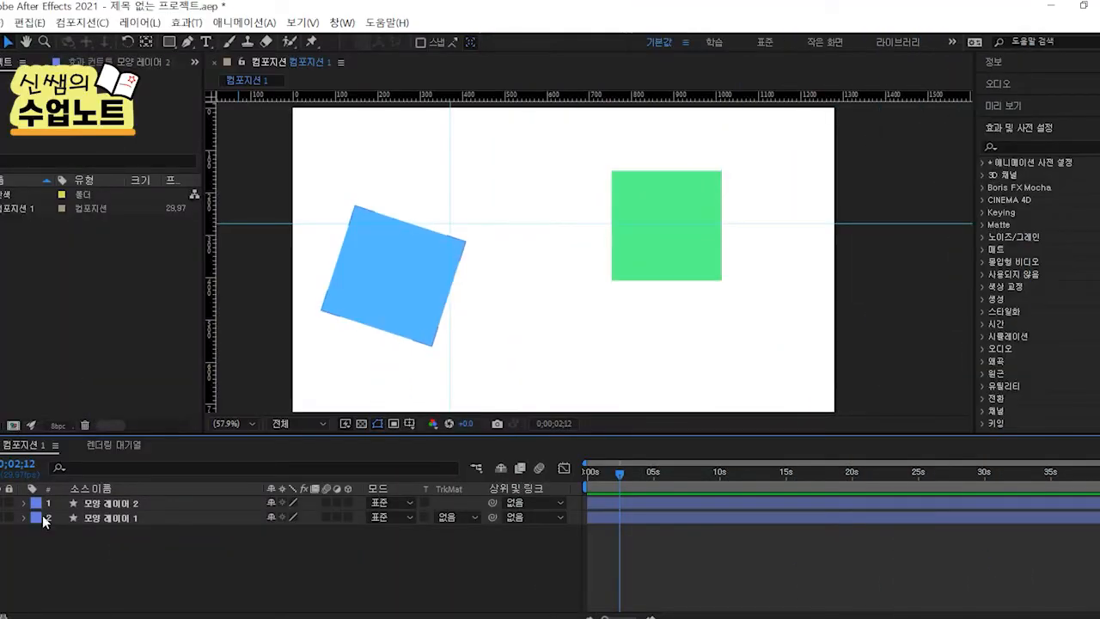
Examine the contents, transform properties and position keyframes of 모양 레이어 2 with the playhead at 0;00;02;01, and collapse the layer
click(24, 503)
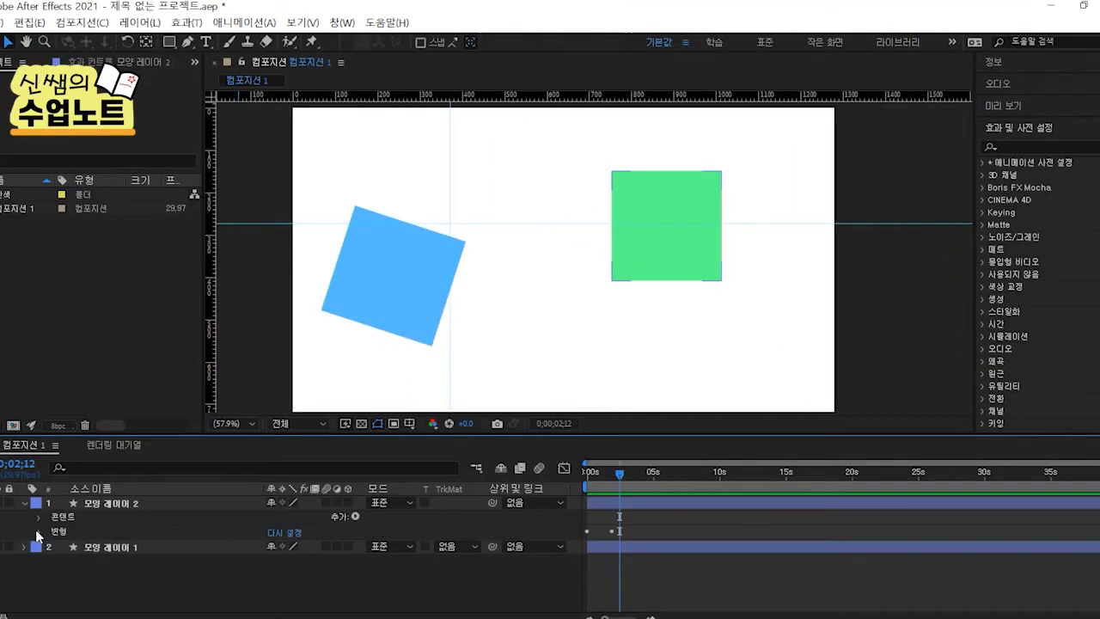
click(38, 531)
click(38, 518)
scroll(107, 547, down, 1)
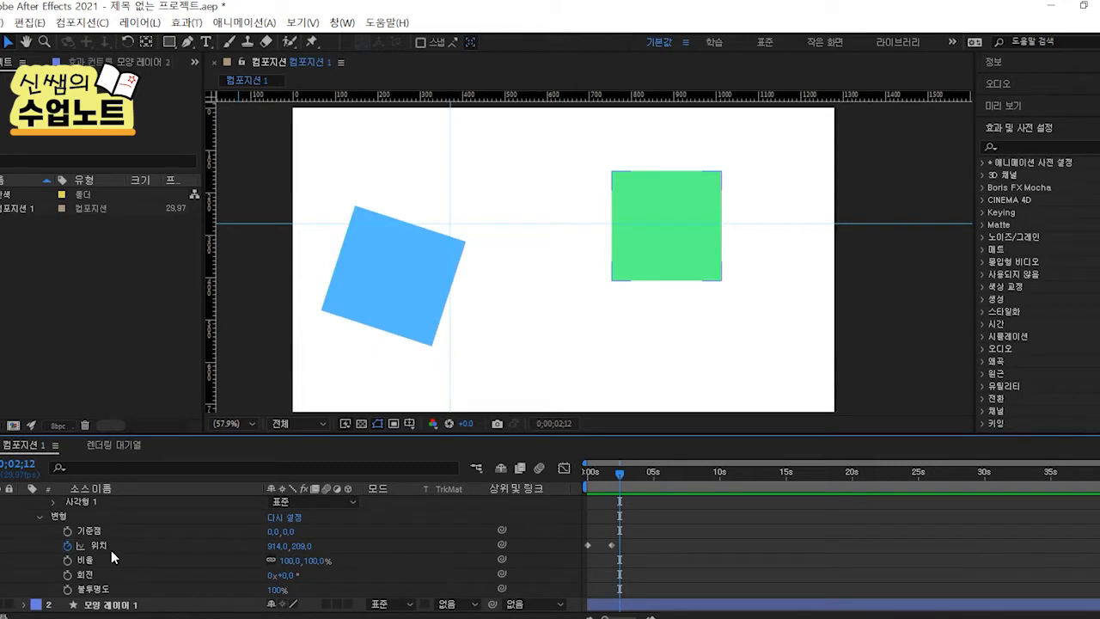
click(94, 589)
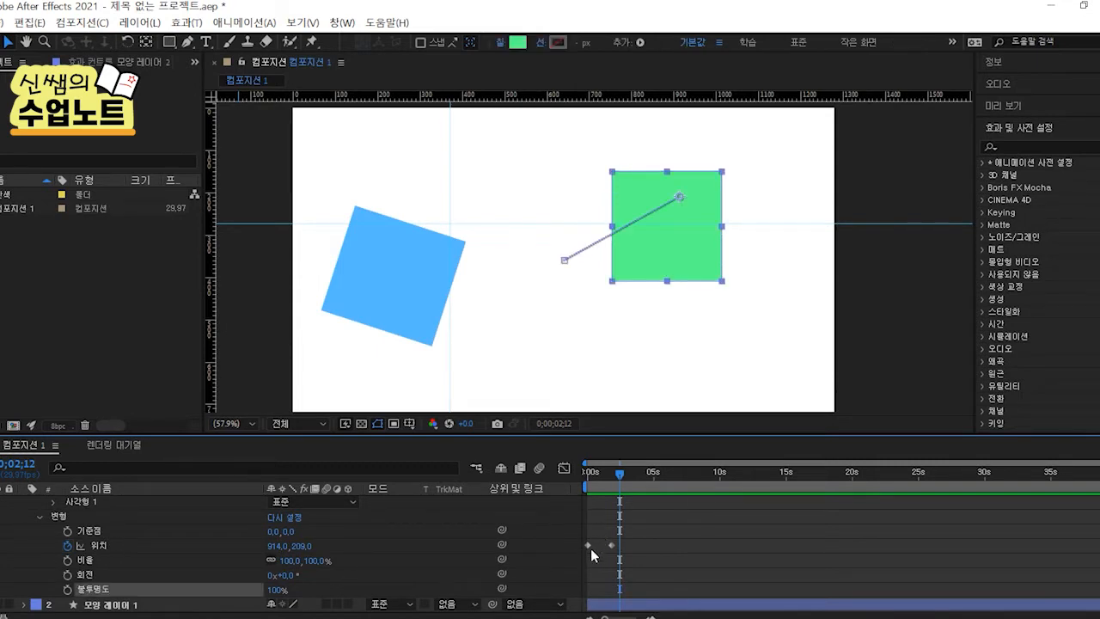
mouse_move(626, 475)
mouse_down()
mouse_move(584, 469)
mouse_move(615, 471)
mouse_up()
scroll(46, 532, up, 2)
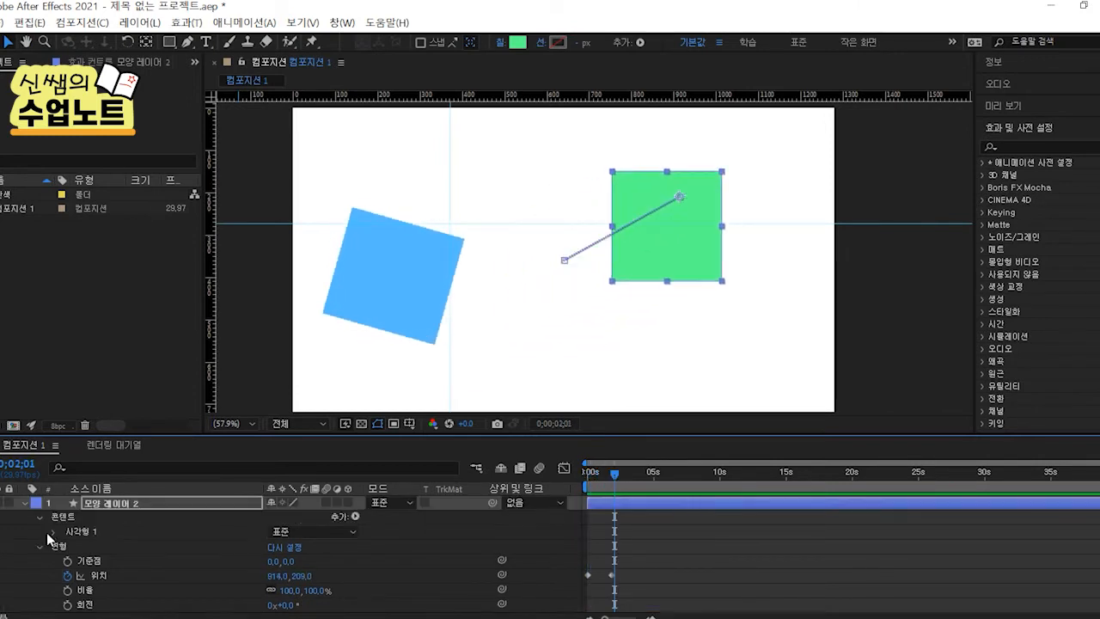
scroll(90, 560, down, 2)
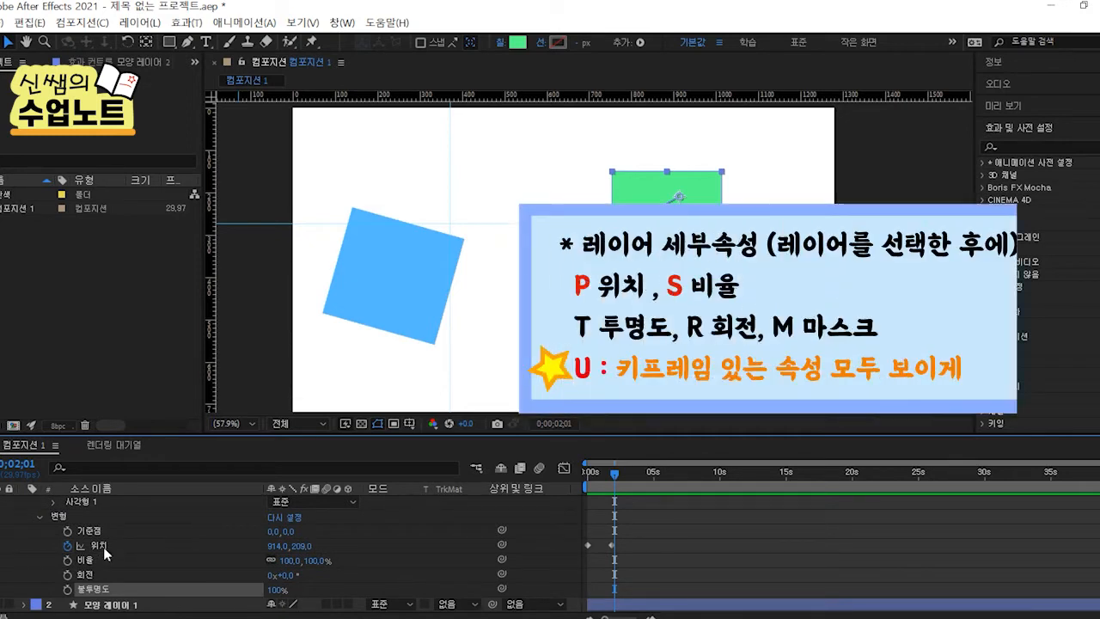
click(41, 516)
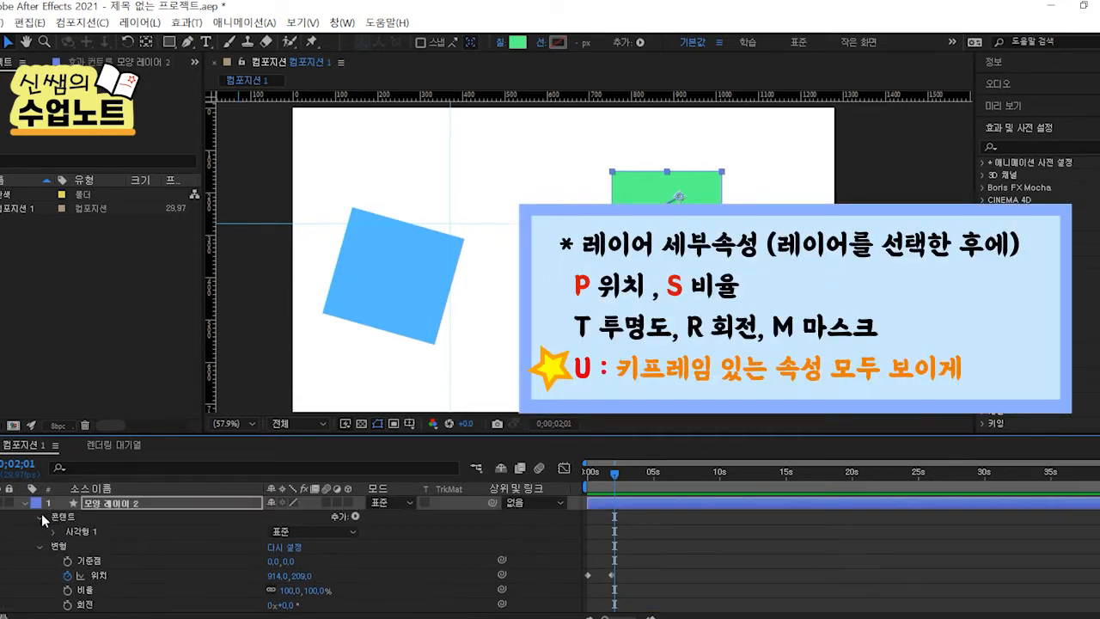
click(24, 504)
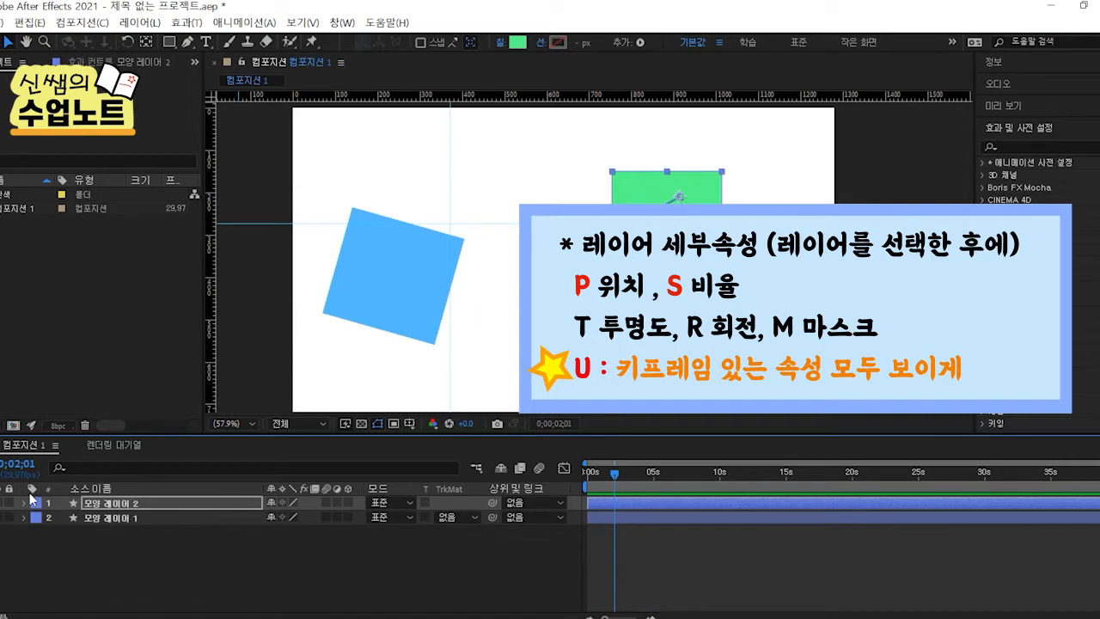
Reveal 모양 레이어 2's keyframed properties, switch between its position and scale properties, and collapse the layer
key(u)
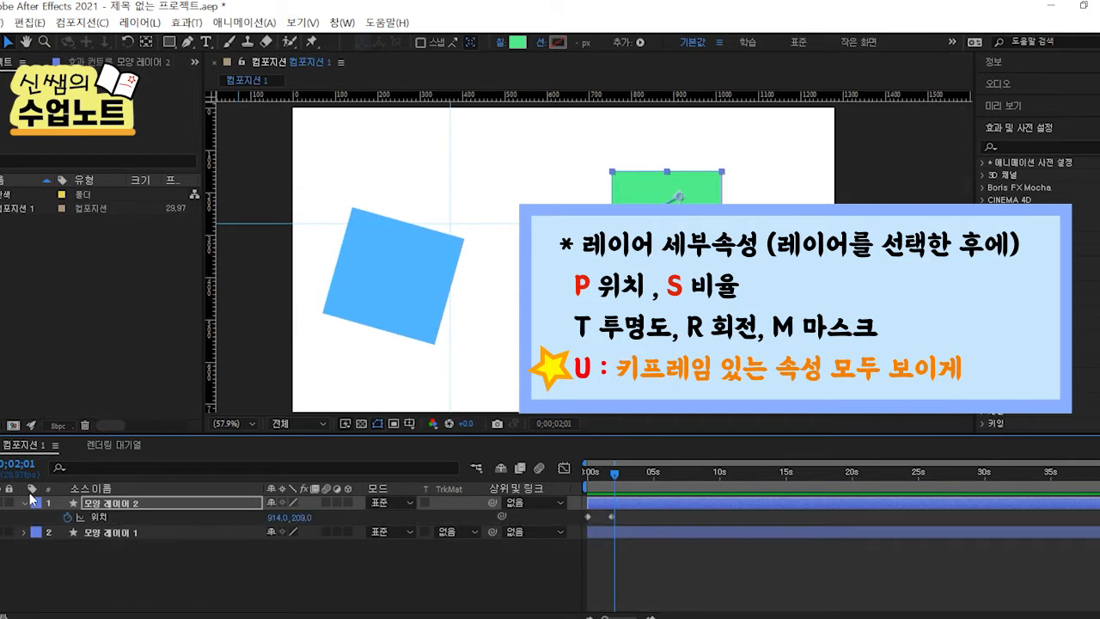
key(s)
key(p)
key(s)
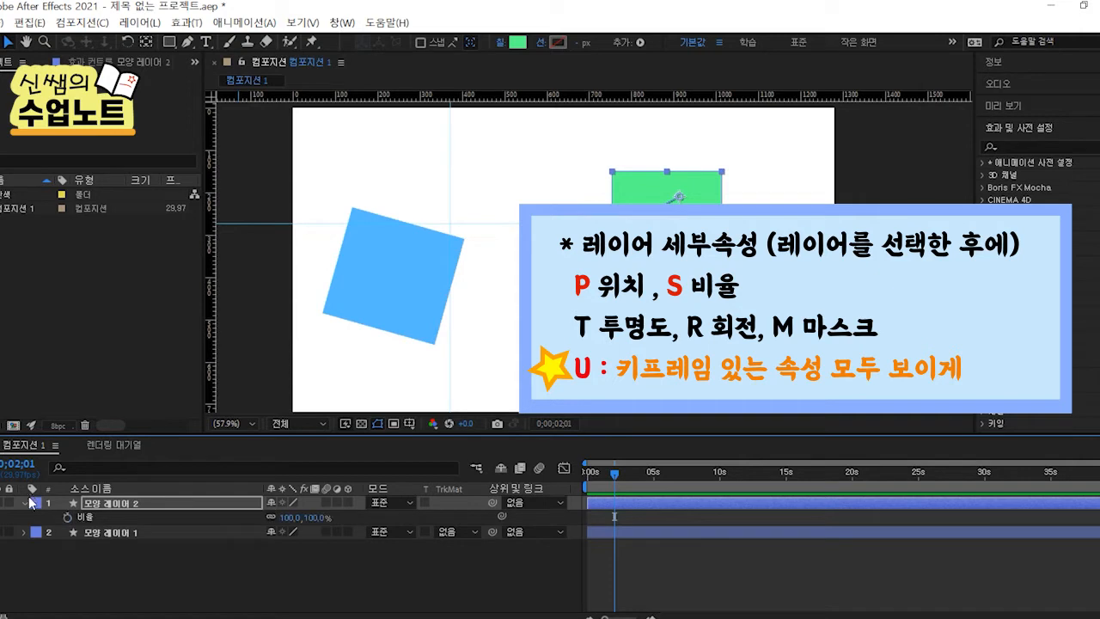
click(146, 583)
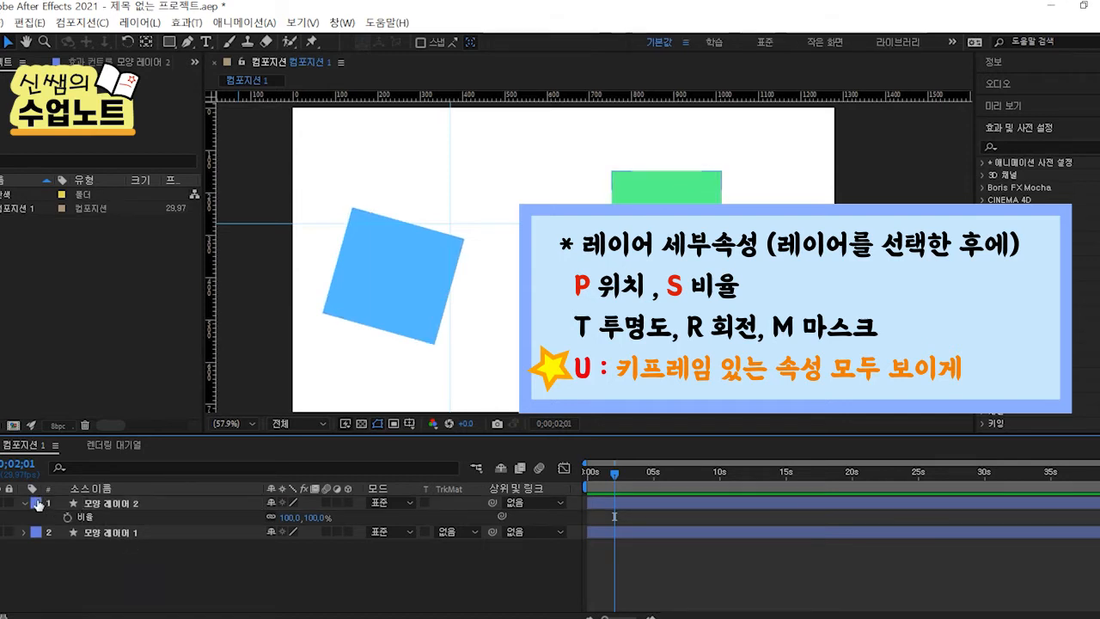
click(24, 504)
Select both shape layers and reveal all of their keyframed properties
click(112, 518)
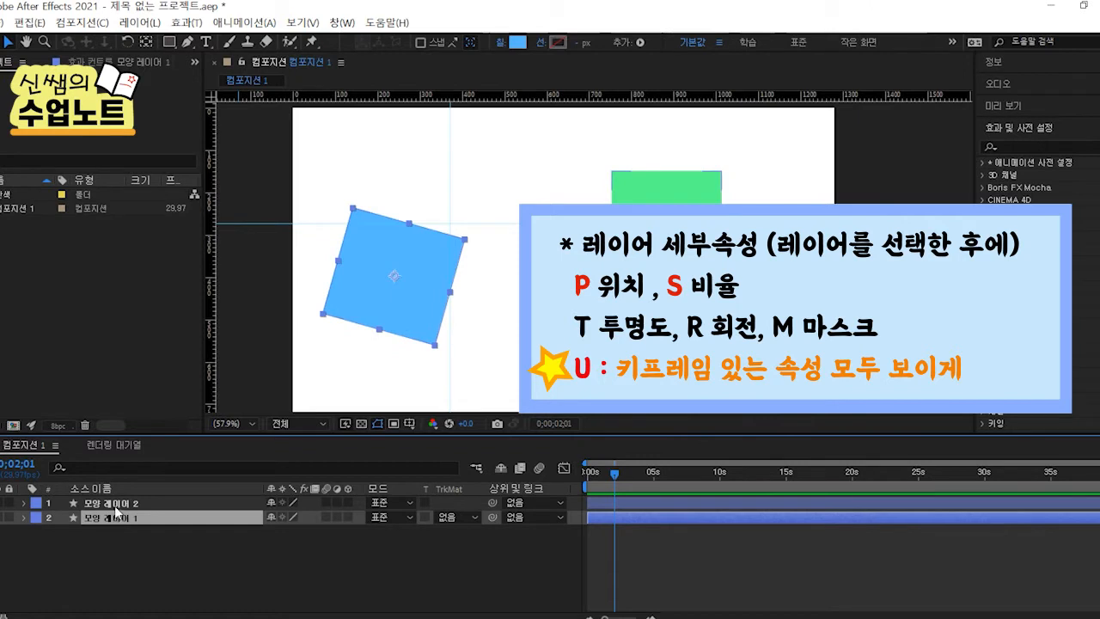
key(ctrl+a)
key(u)
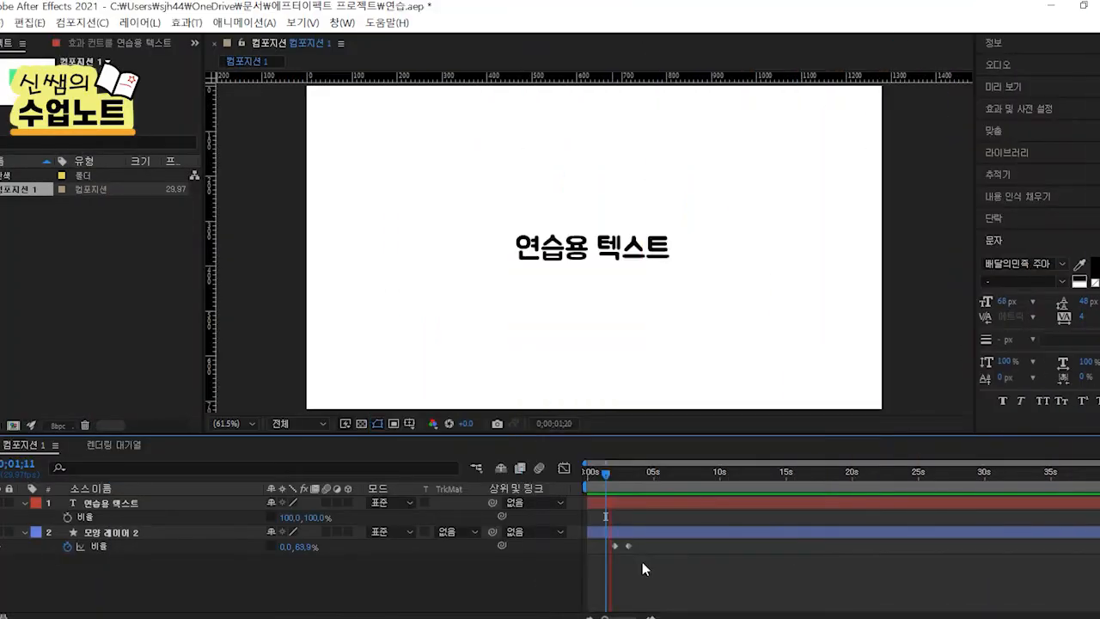
Stop the preview and start scale keyframing on 연습용 텍스트 at 0;00;02;01, aligned with the shape layer's first keyframe
key(space)
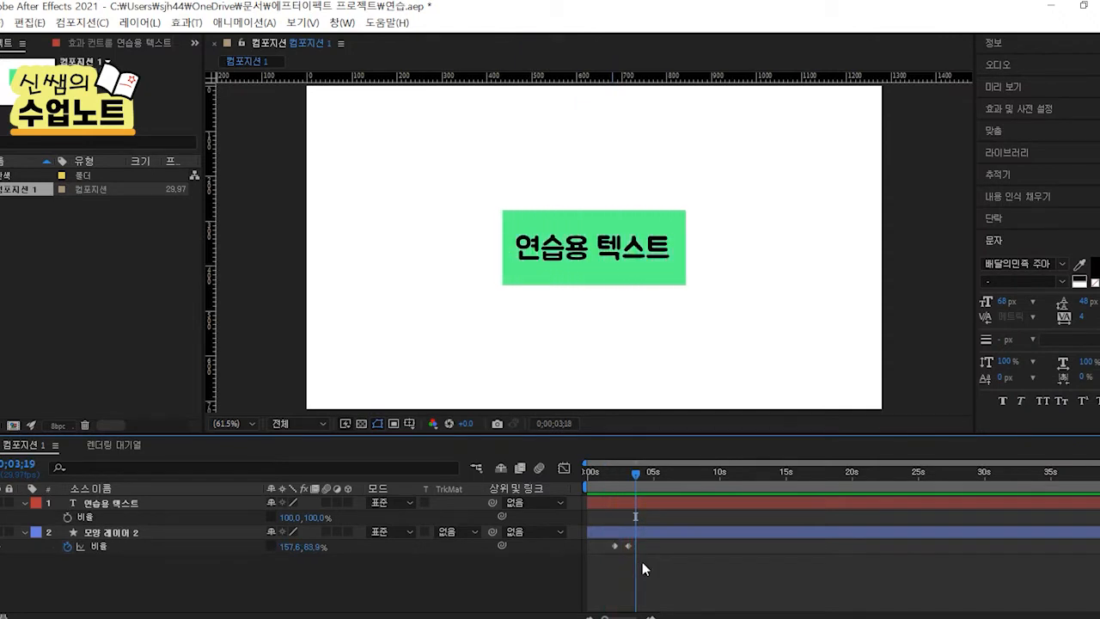
click(359, 550)
click(246, 512)
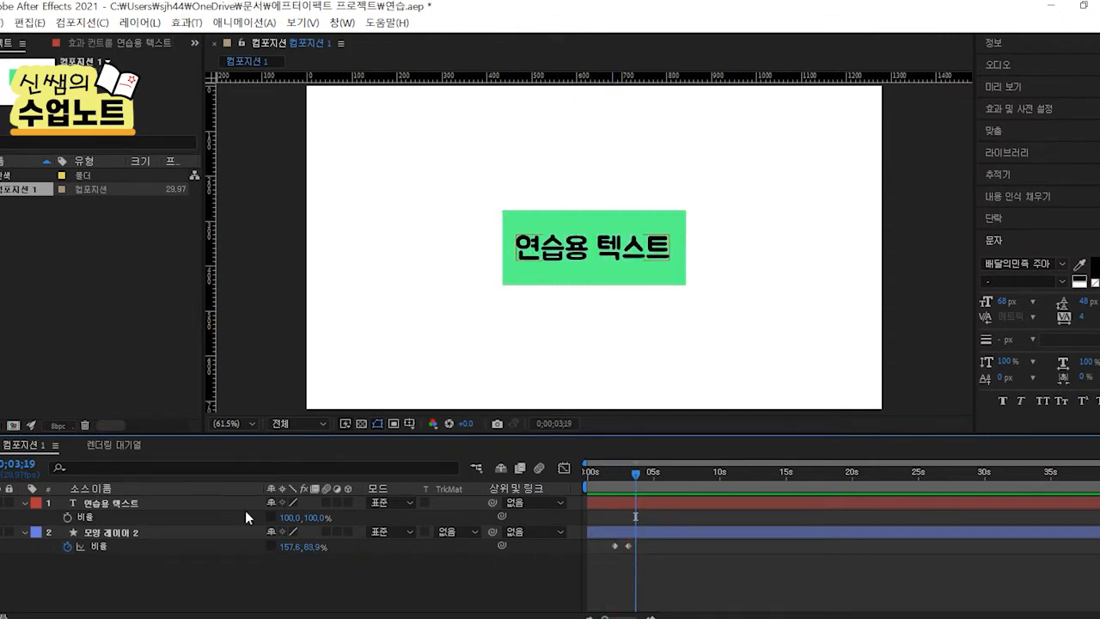
click(119, 517)
drag(636, 472, 618, 472)
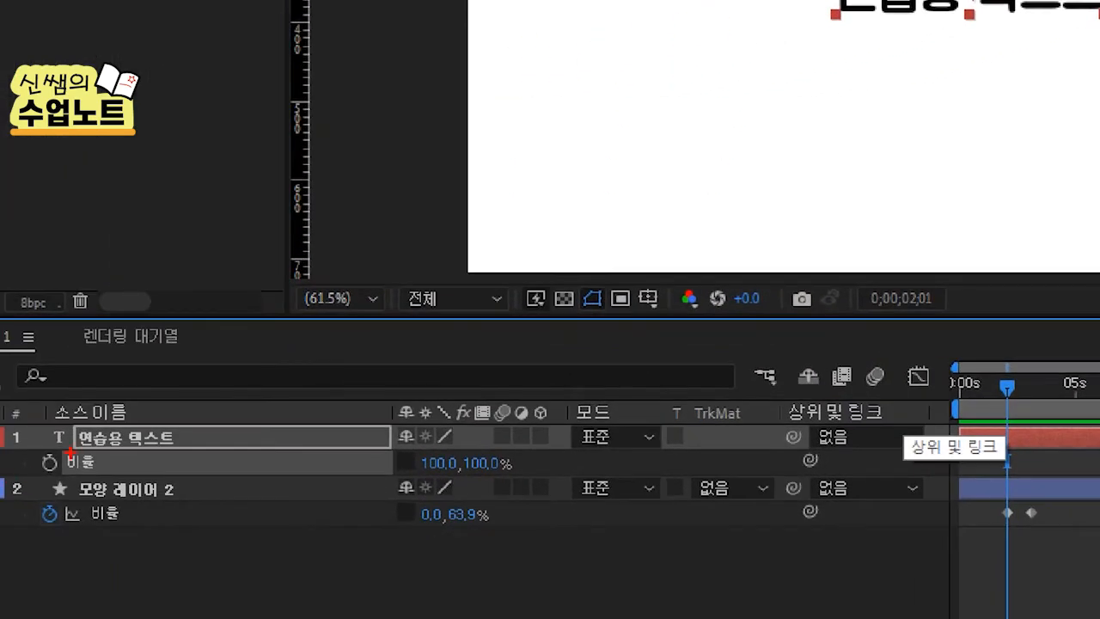
mouse_move(65, 462)
mouse_down()
mouse_move(47, 472)
mouse_move(45, 452)
mouse_move(68, 449)
mouse_move(60, 413)
mouse_up()
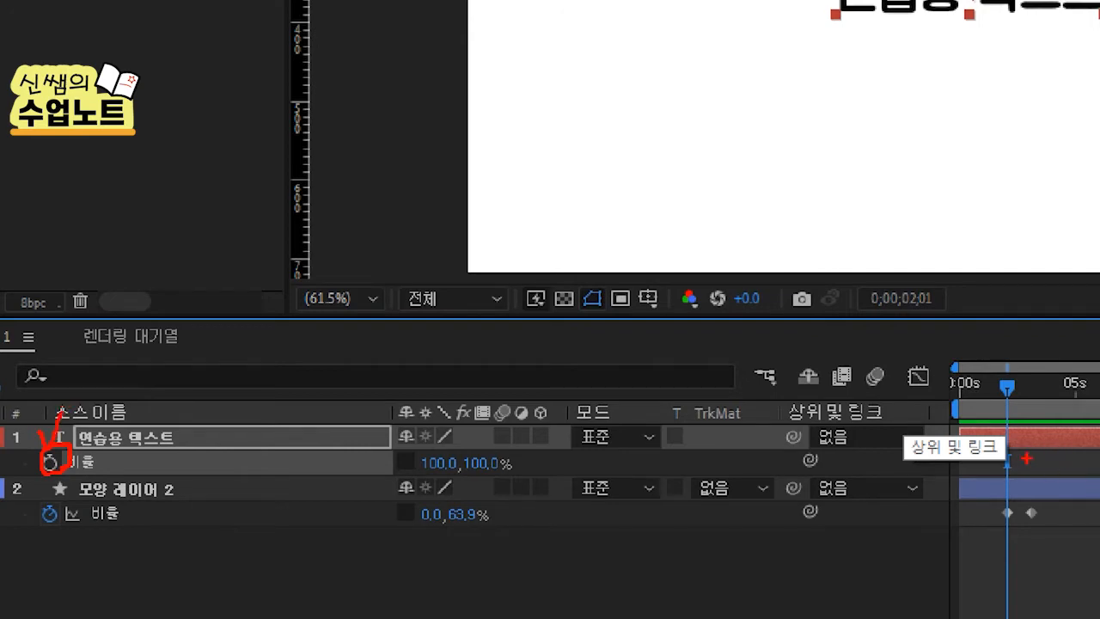
drag(1003, 458, 1027, 460)
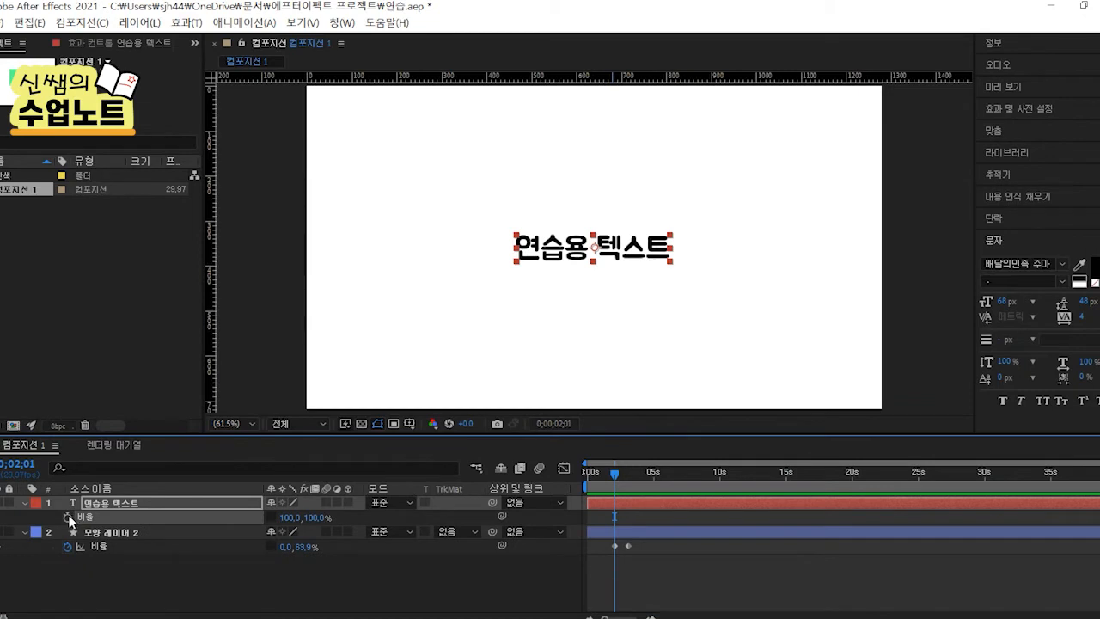
Add a 44% horizontal scale keyframe to the text at 0;00;03;02 and set its horizontal scale at 0;00;02;01 to 0%
drag(602, 472, 627, 472)
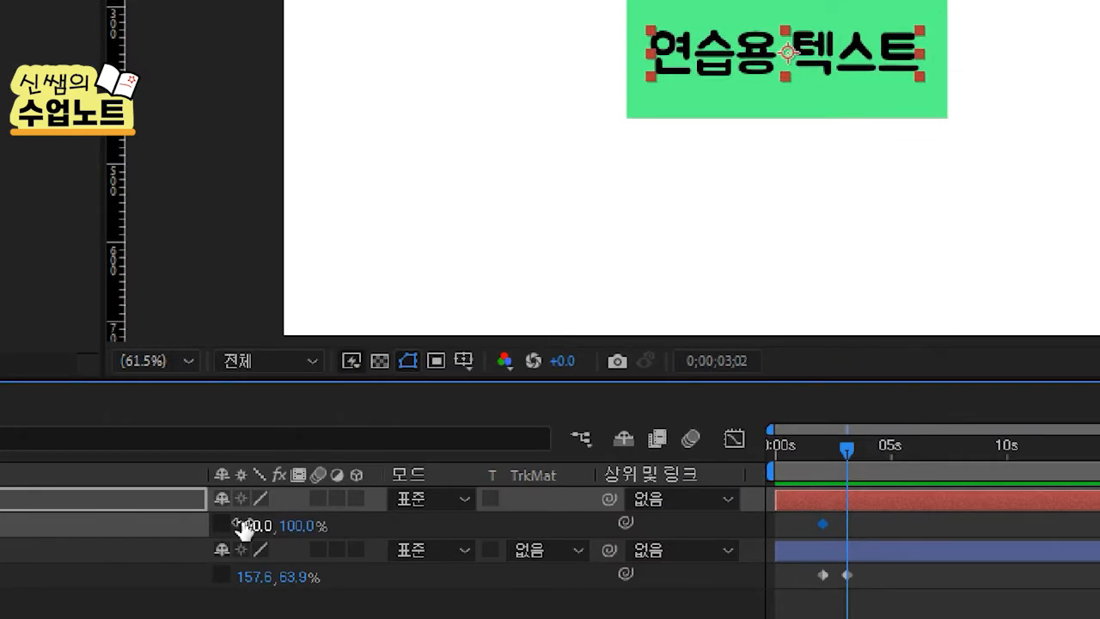
drag(245, 526, 177, 528)
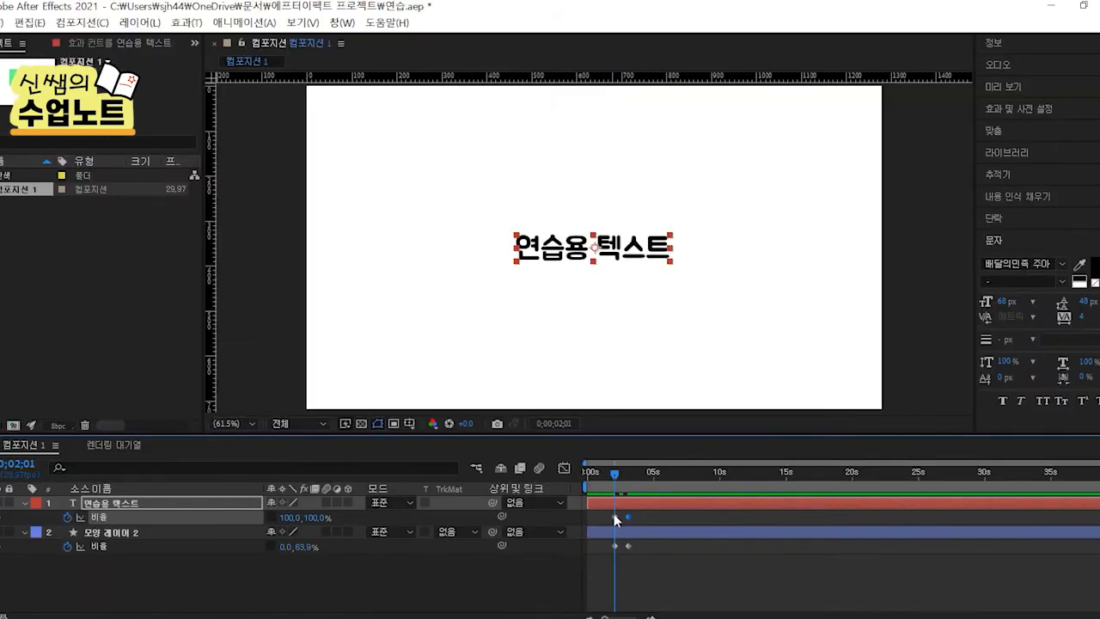
click(288, 518)
text(00)
key(Return)
Set the text's horizontal scale to 100% at 0;00;03;02 and scrub through the animation
click(629, 472)
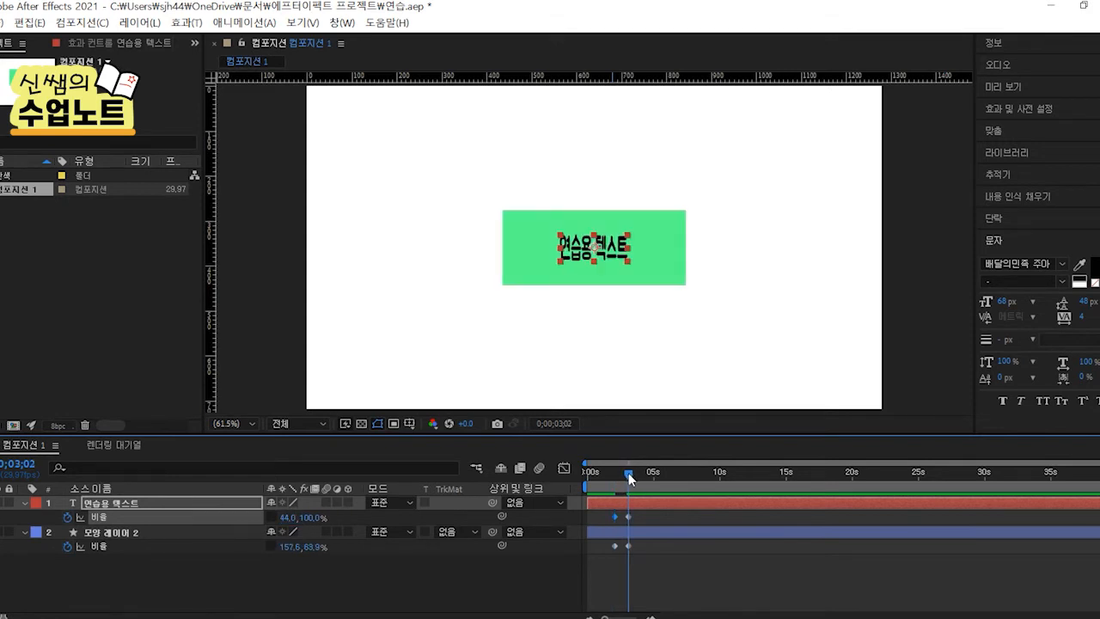
click(293, 517)
text(100)
key(Return)
drag(595, 472, 631, 466)
click(605, 380)
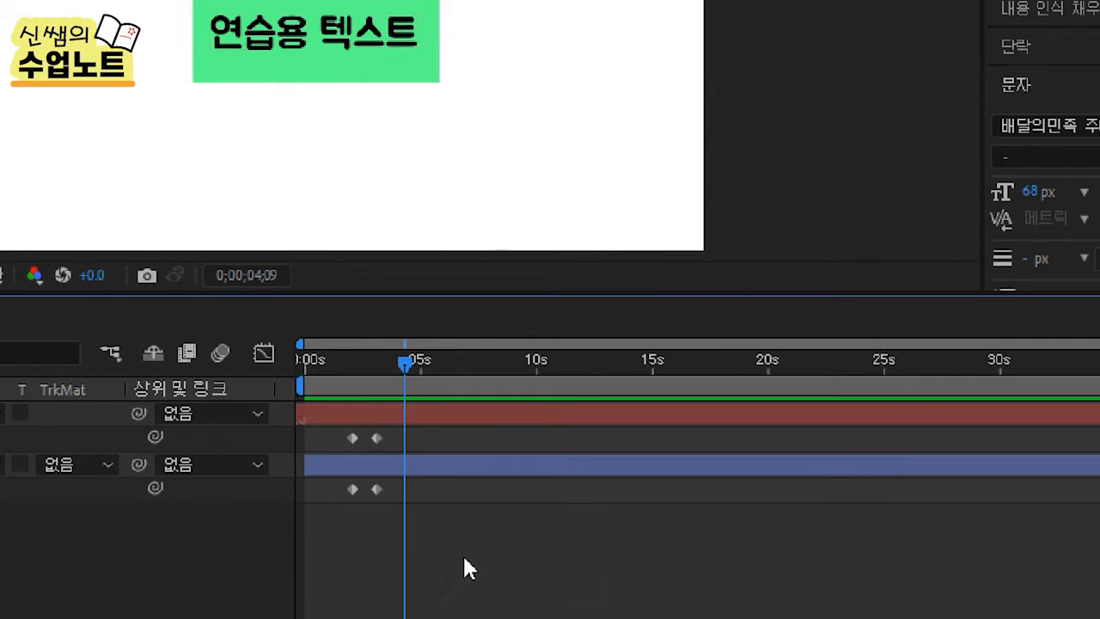
Place the playhead at 0;00;03;13, at the start and at 0;00;02;00, starting and stopping the animation preview at these positions
mouse_move(400, 362)
mouse_down()
mouse_move(332, 364)
mouse_move(387, 361)
mouse_up()
key(Page_Up)
key(Page_Up)
key(Page_Up)
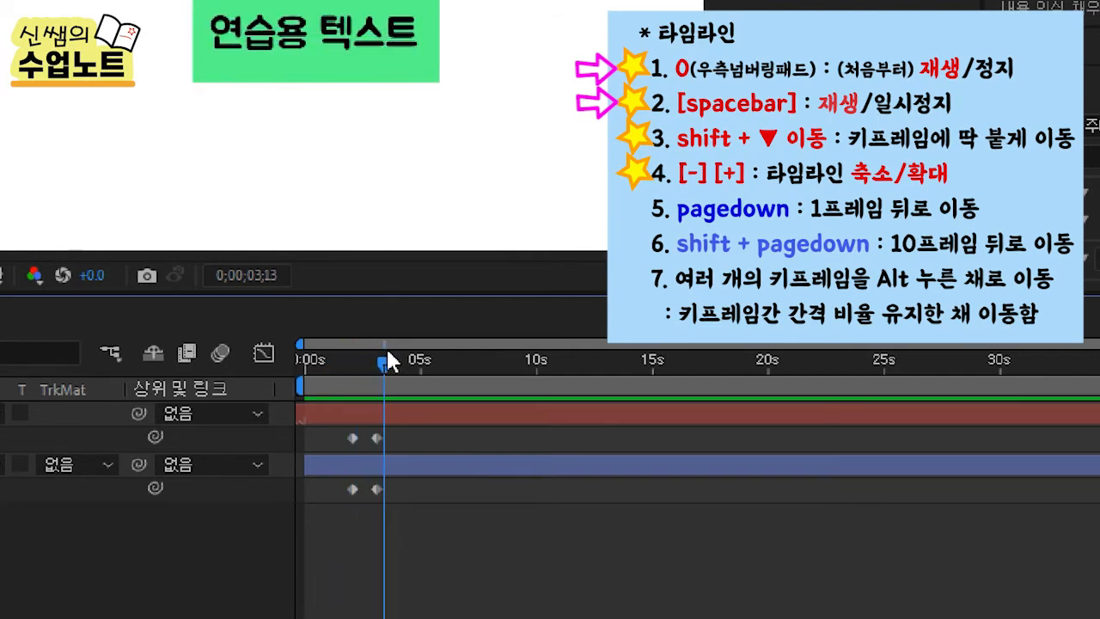
key(KP_0)
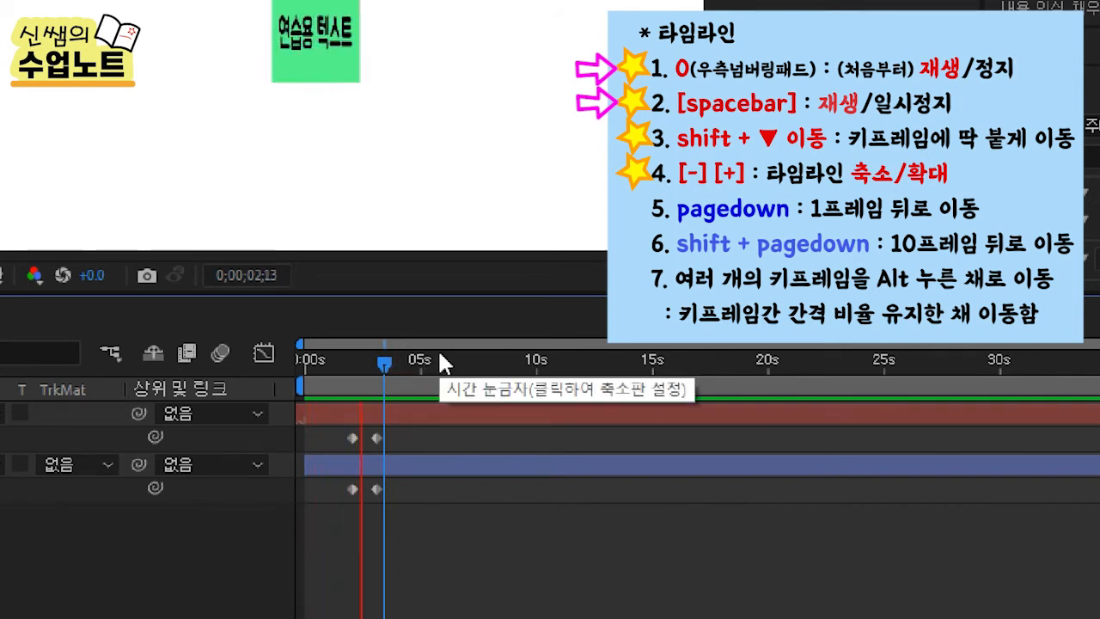
key(KP_0)
drag(310, 365, 286, 366)
key(KP_0)
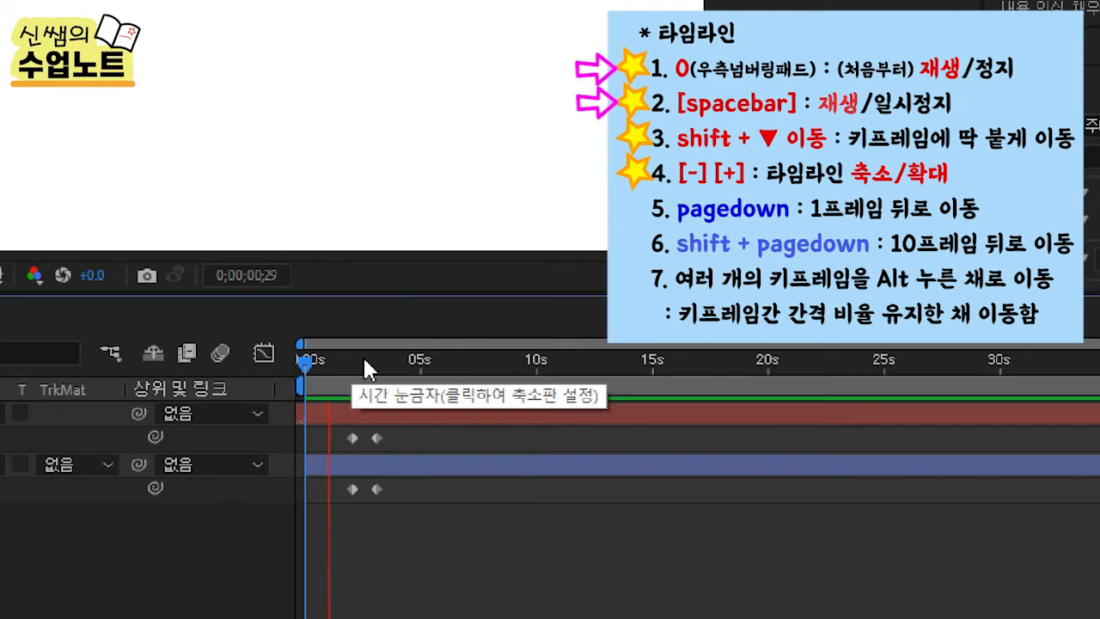
key(KP_0)
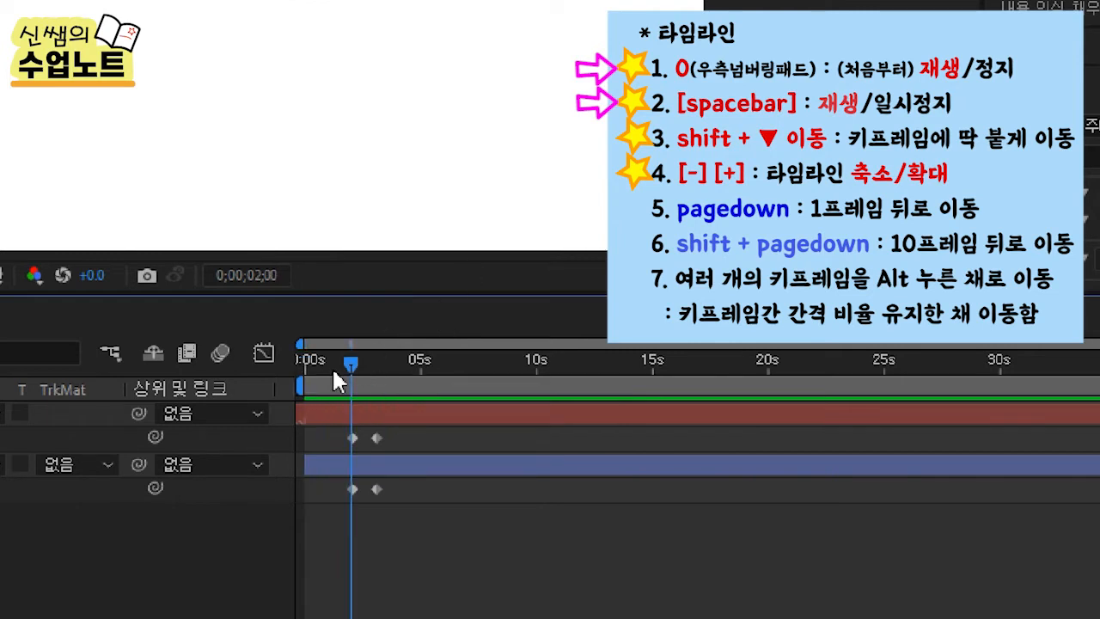
key(KP_0)
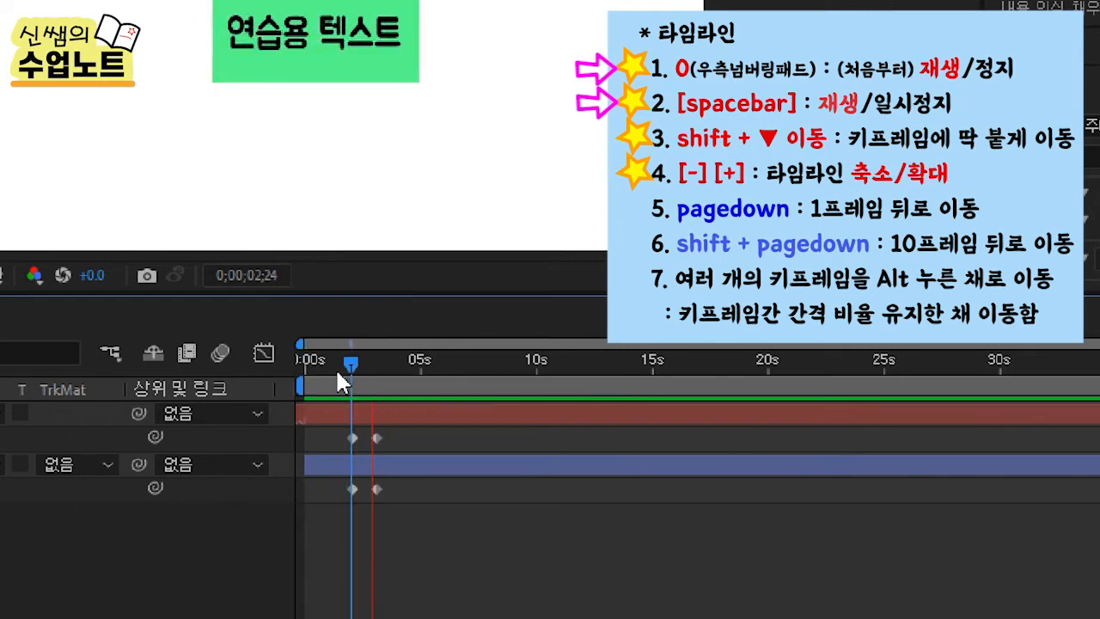
Move the playhead to 0;00;07;07 and scrub it back across the scale keyframes
click(474, 367)
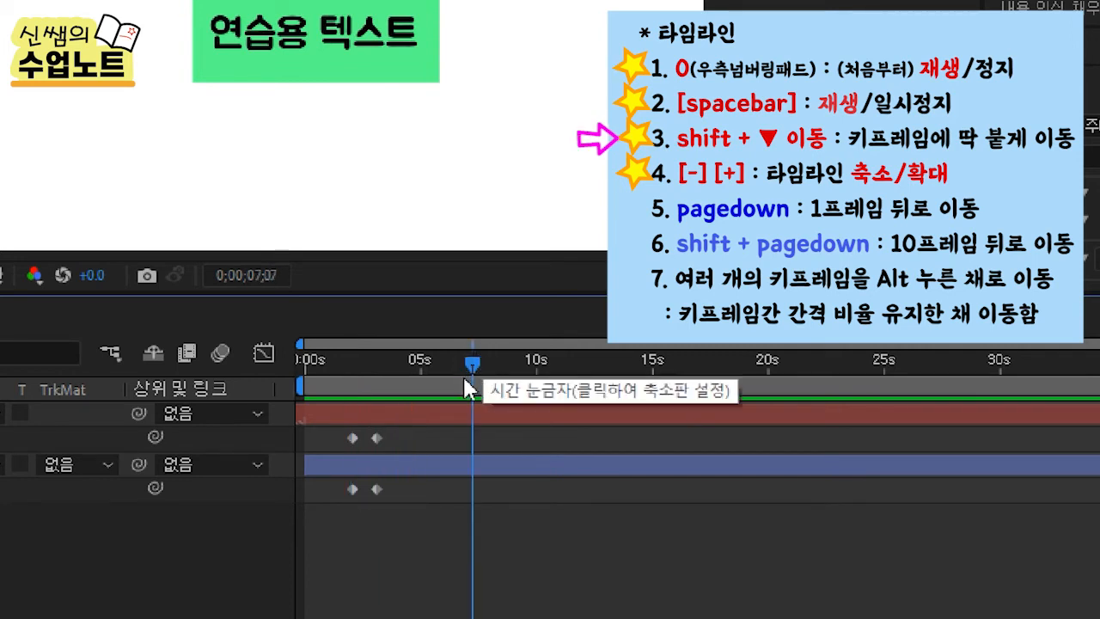
drag(471, 363, 342, 423)
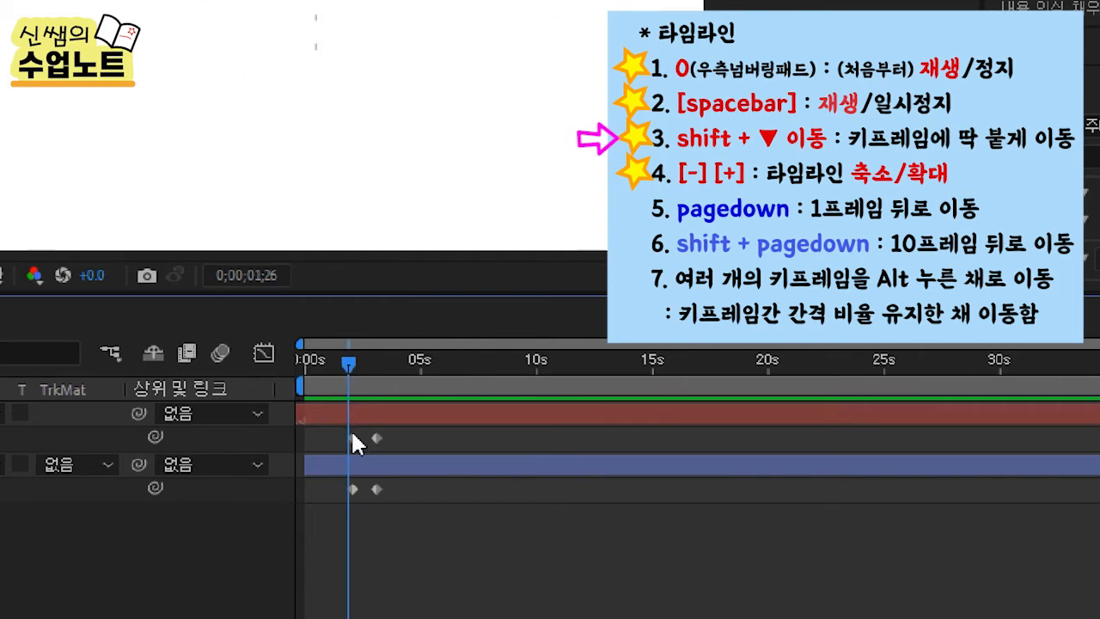
mouse_move(382, 361)
mouse_down()
mouse_move(608, 366)
mouse_move(375, 364)
mouse_move(422, 365)
mouse_move(394, 364)
mouse_up()
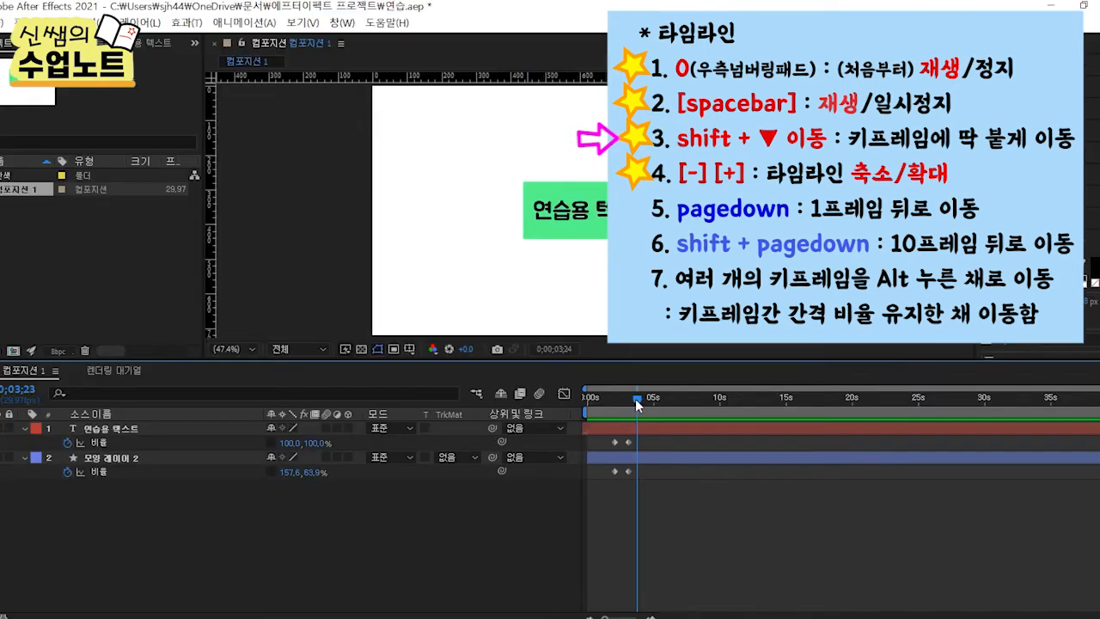
Try a 145% horizontal scale on the text at 0;00;03;09, just past the existing keyframe, and undo it
drag(636, 399, 631, 399)
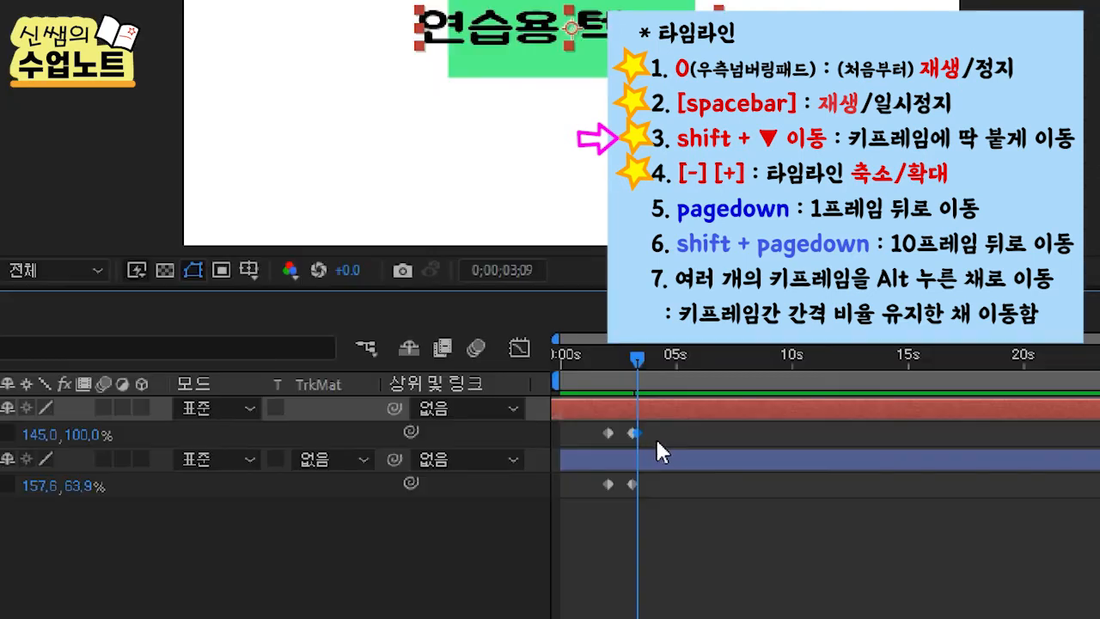
drag(638, 357, 653, 355)
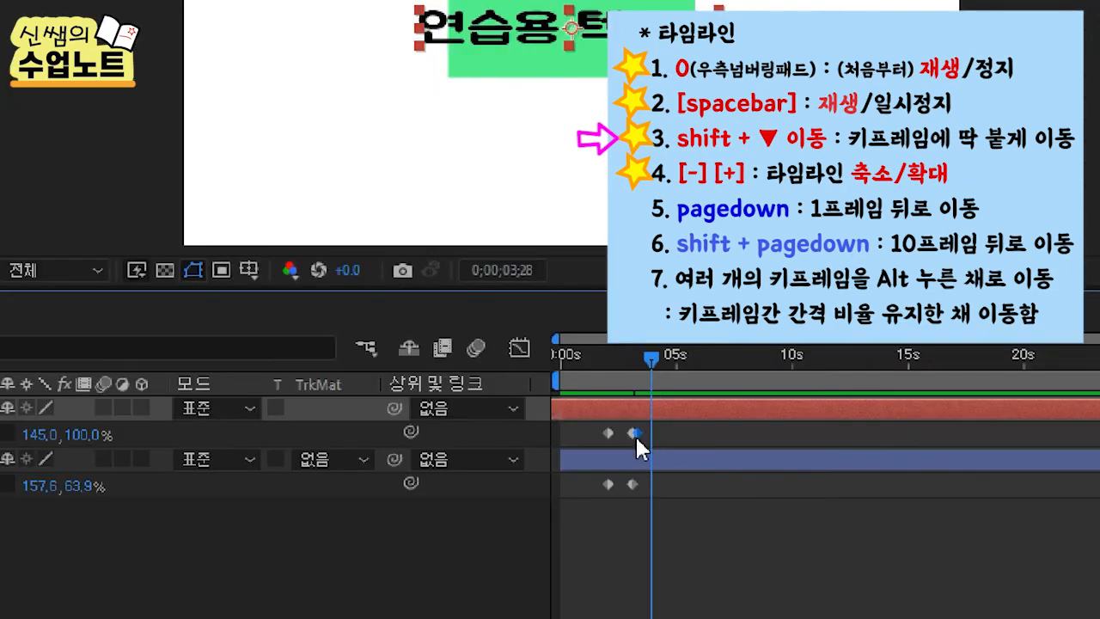
click(634, 432)
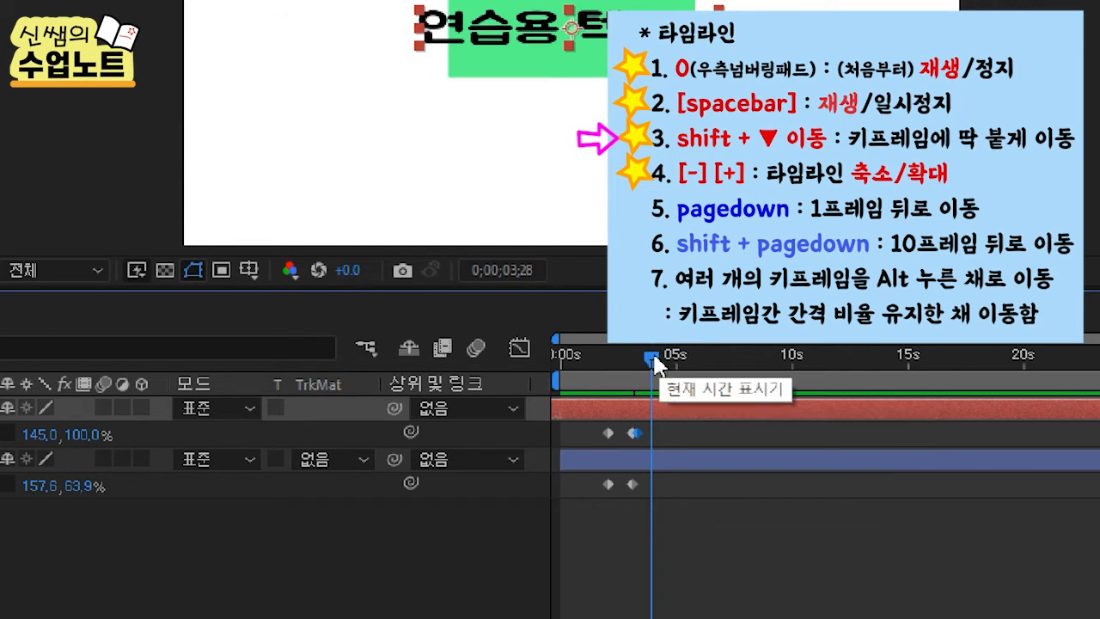
key(ctrl+z)
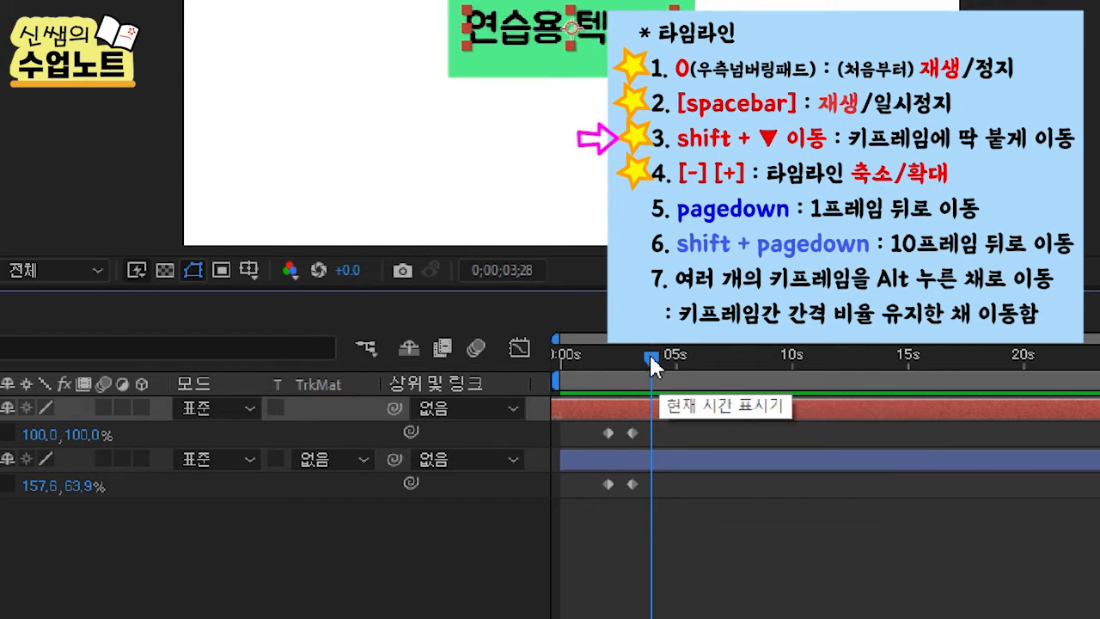
Align the playhead with the keyframe at 0;00;03;02 and set the text's vertical scale there to 144%
drag(651, 360, 643, 361)
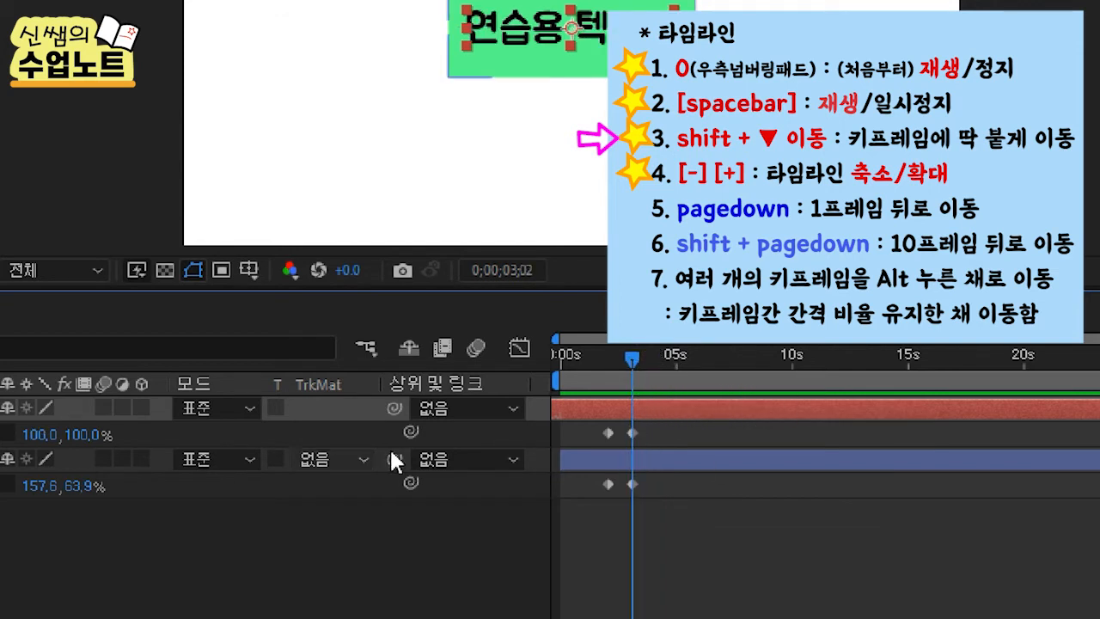
drag(84, 435, 178, 430)
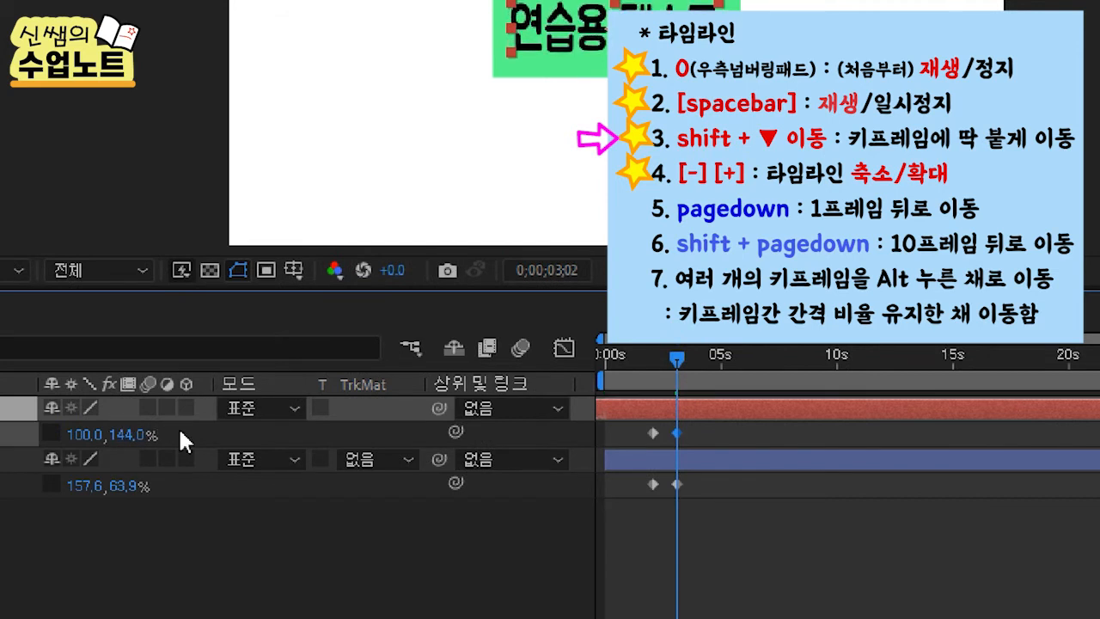
click(693, 429)
drag(694, 424, 667, 435)
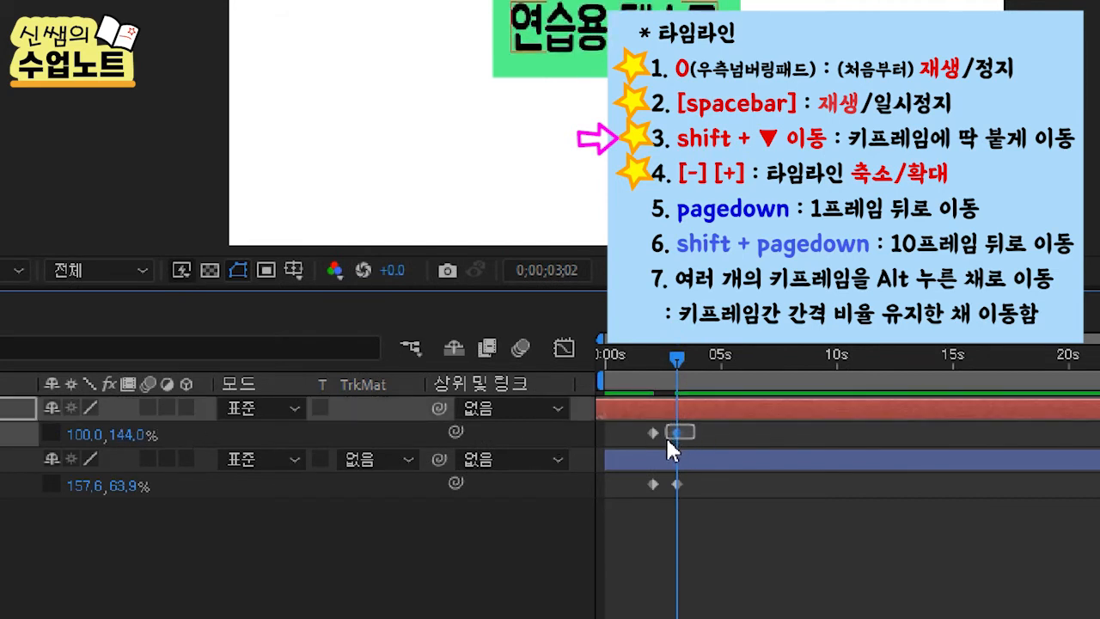
click(705, 437)
mouse_move(684, 353)
mouse_down()
mouse_move(708, 352)
mouse_move(699, 355)
mouse_up()
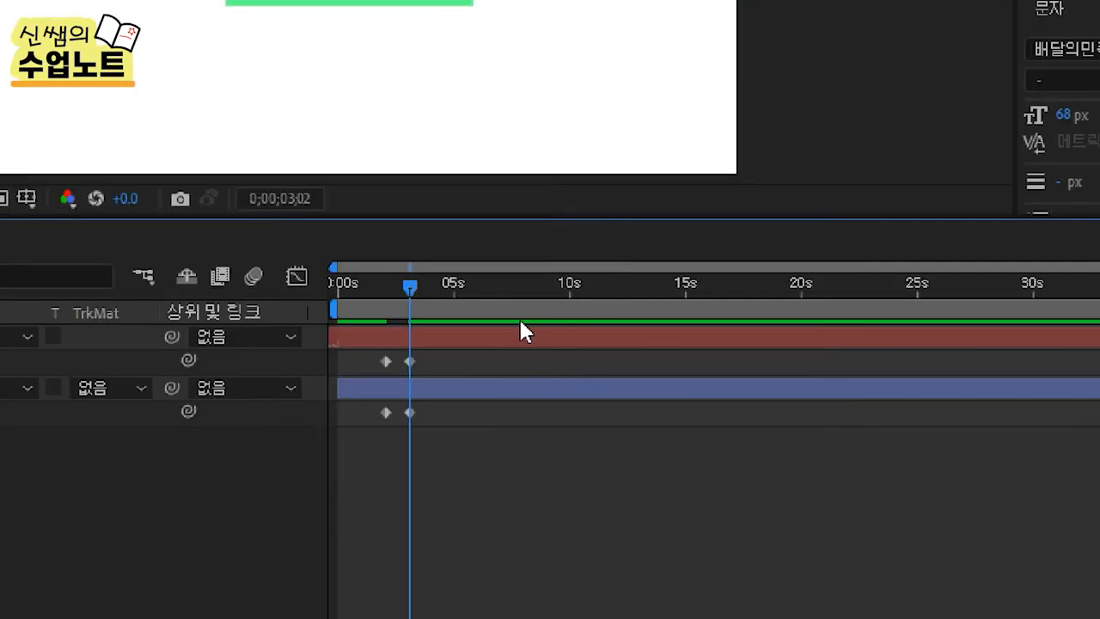
Place the playhead at 0;00;07;22 and zoom the timeline's time scale in and out around it several times
click(517, 290)
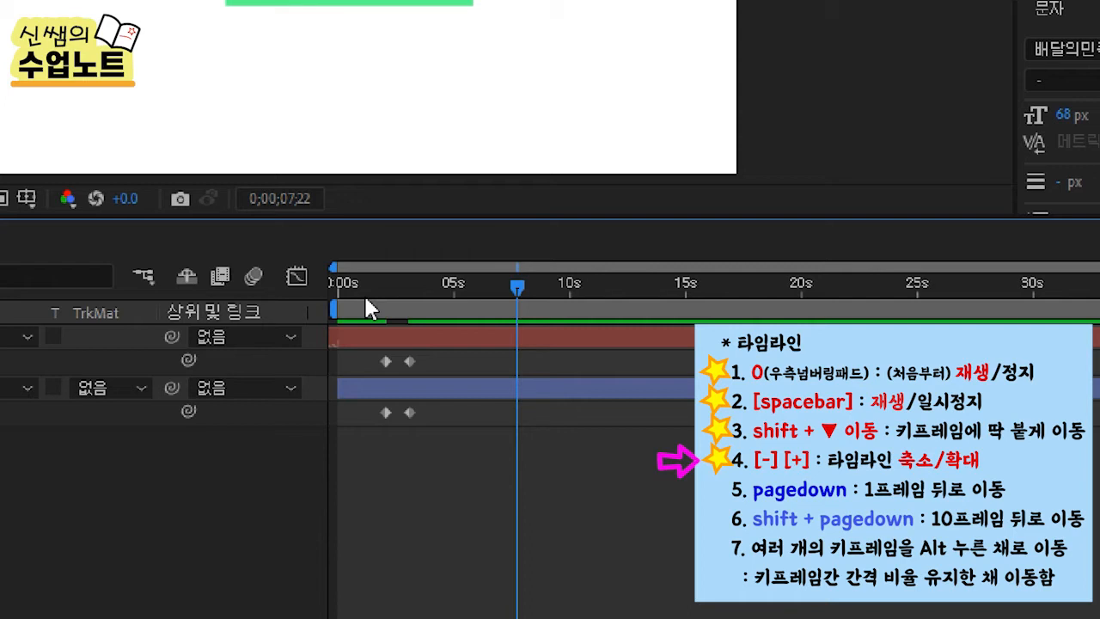
key(equal)
key(equal)
key(minus)
key(minus)
key(equal)
key(equal)
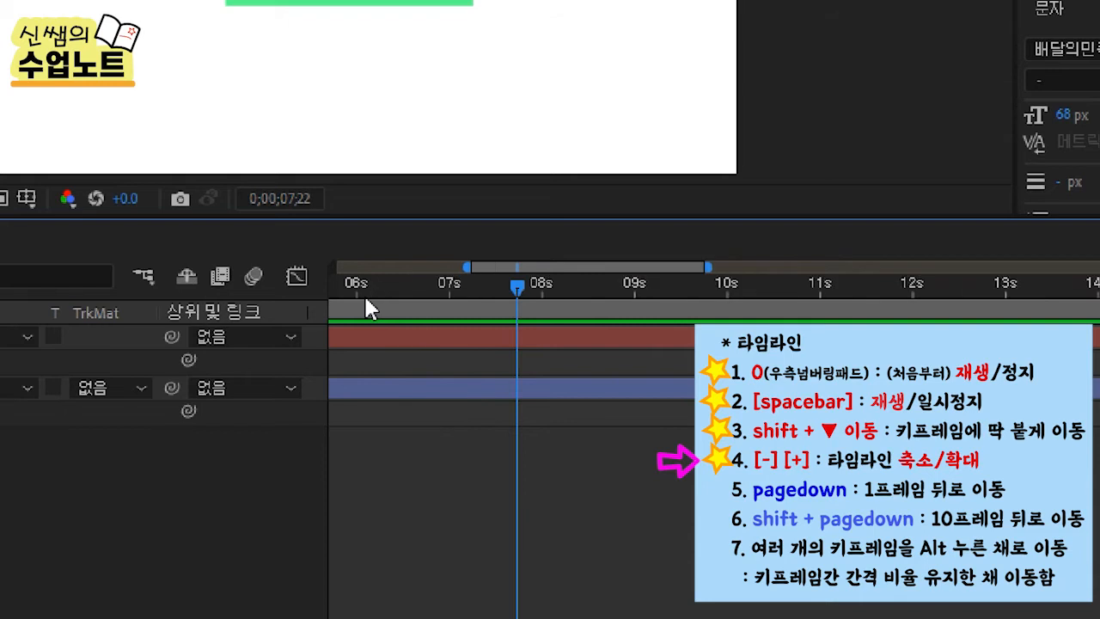
key(minus)
key(minus)
key(minus)
key(equal)
key(equal)
key(minus)
key(minus)
Move the playhead to 0;00;03;03, step it back to 0;00;03;01 and forward to 0;00;03;05 frame by frame
click(409, 287)
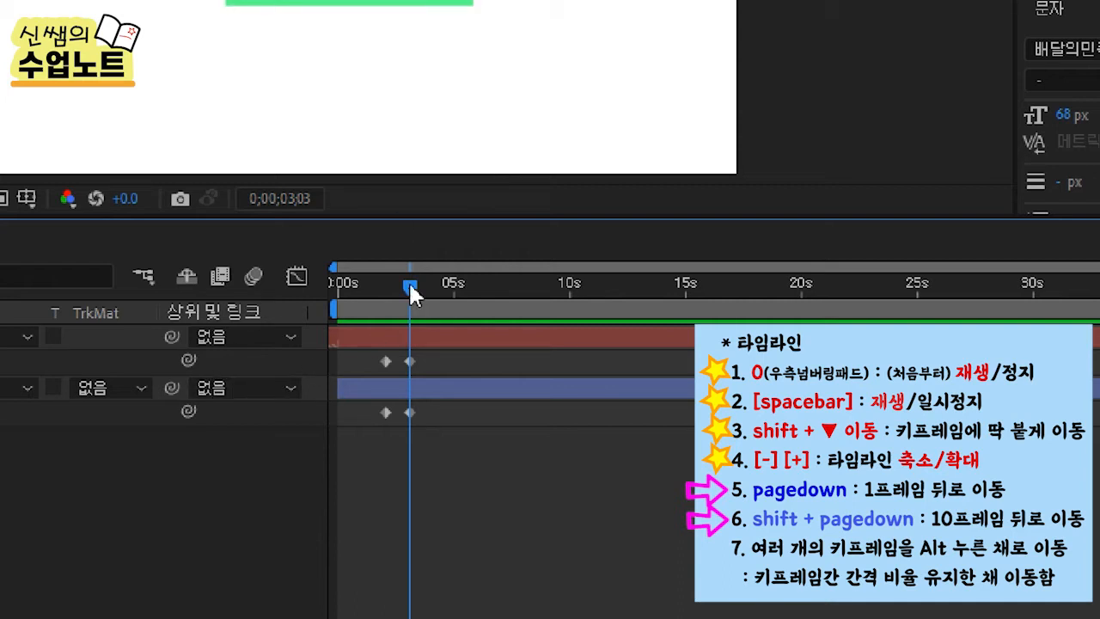
key(Page_Up)
key(Page_Up)
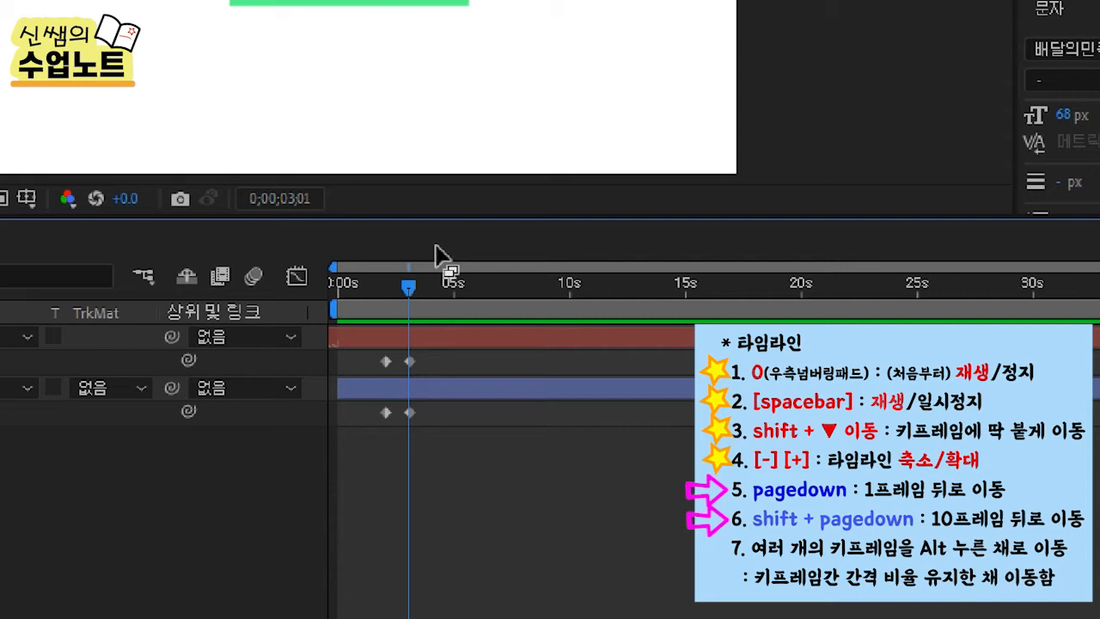
key(Page_Down)
key(Page_Down)
key(Page_Down)
key(Page_Down)
key(Page_Down)
key(Page_Down)
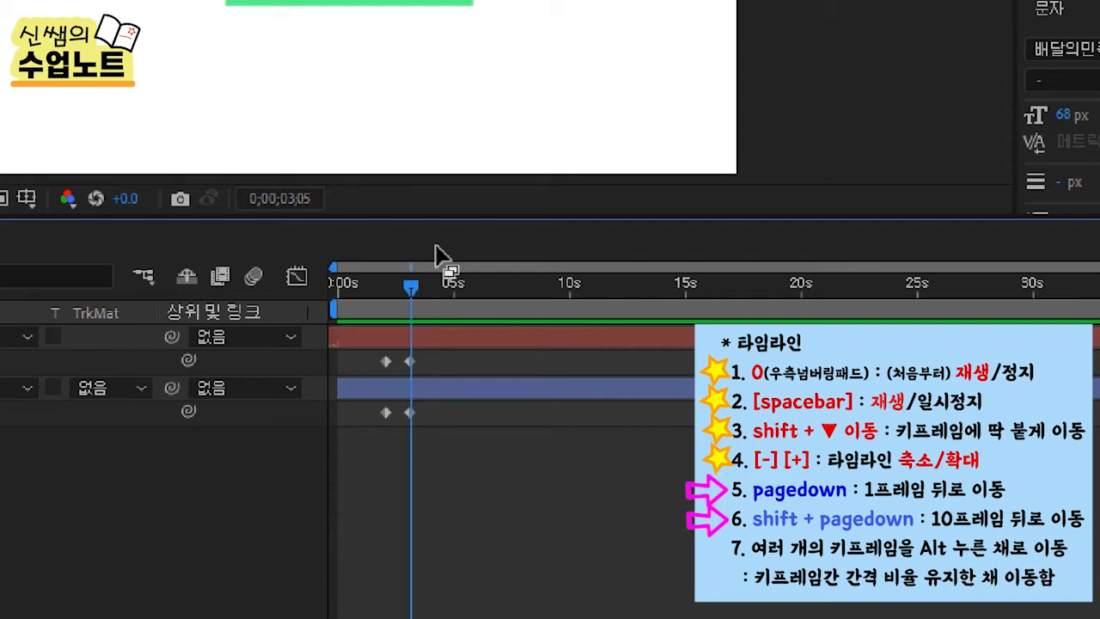
Move the playhead forward frame by frame to 0;00;03;10, and step it back several frames
key(Page_Down)
key(Page_Down)
key(Page_Down)
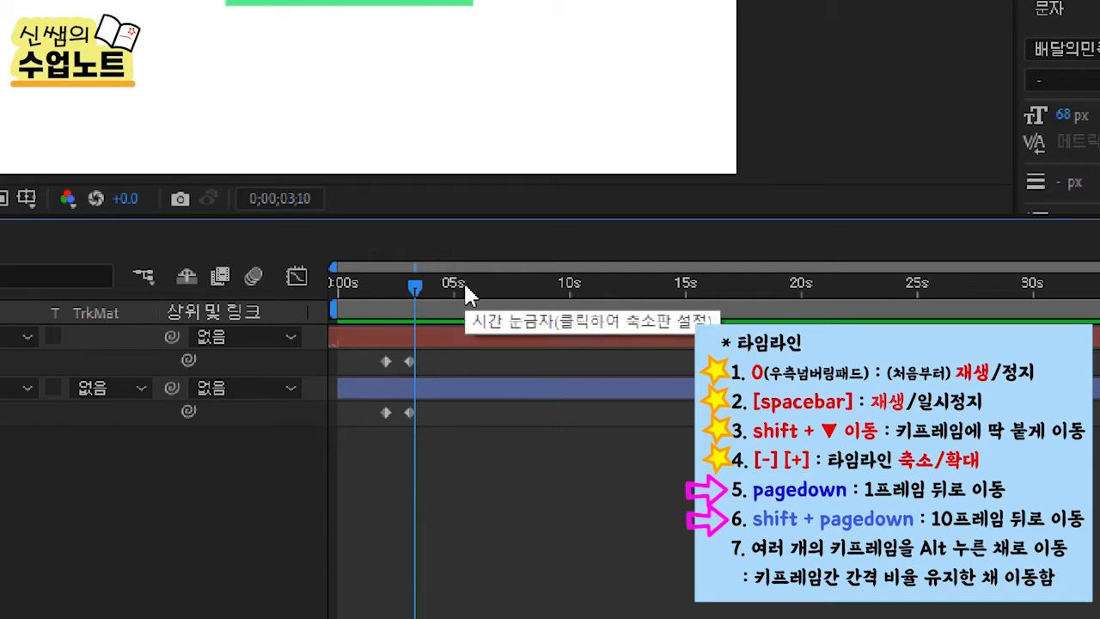
key(Page_Up)
key(Page_Up)
key(Page_Up)
key(Page_Up)
key(Page_Up)
key(Page_Up)
key(Page_Up)
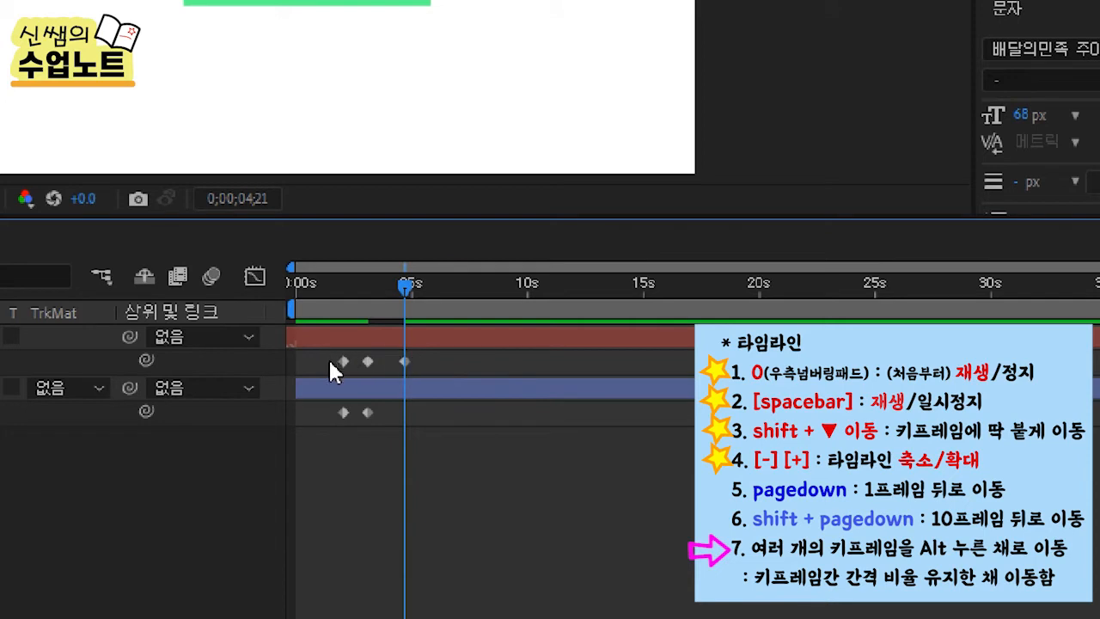
Place the playhead at 0;00;00;26 and select all three scale keyframes on the text layer
drag(329, 360, 432, 354)
drag(418, 286, 317, 299)
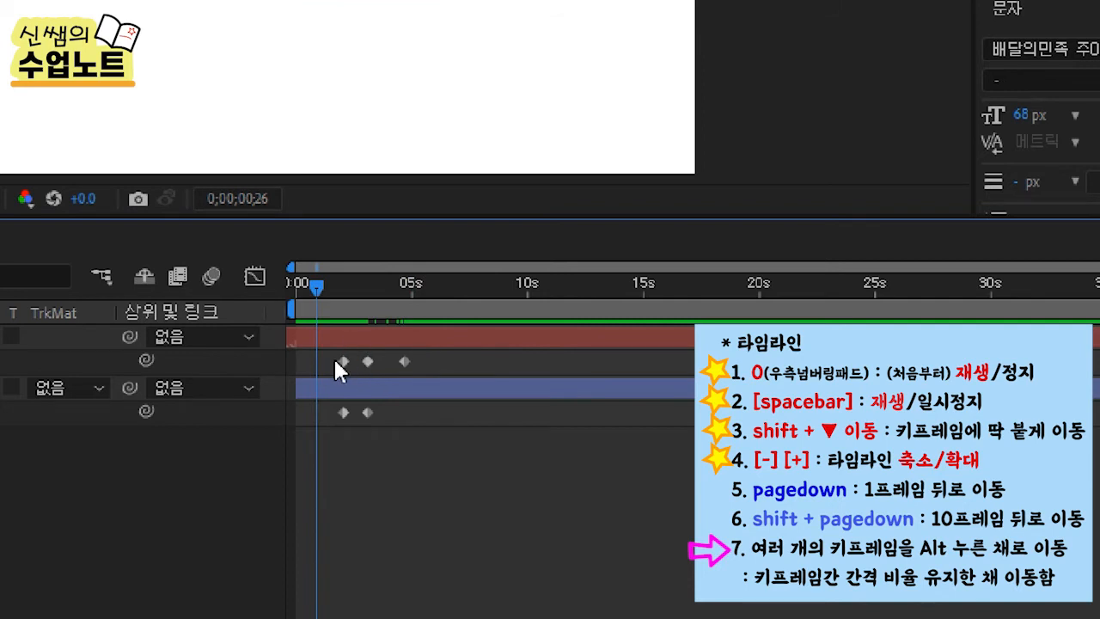
drag(328, 363, 450, 386)
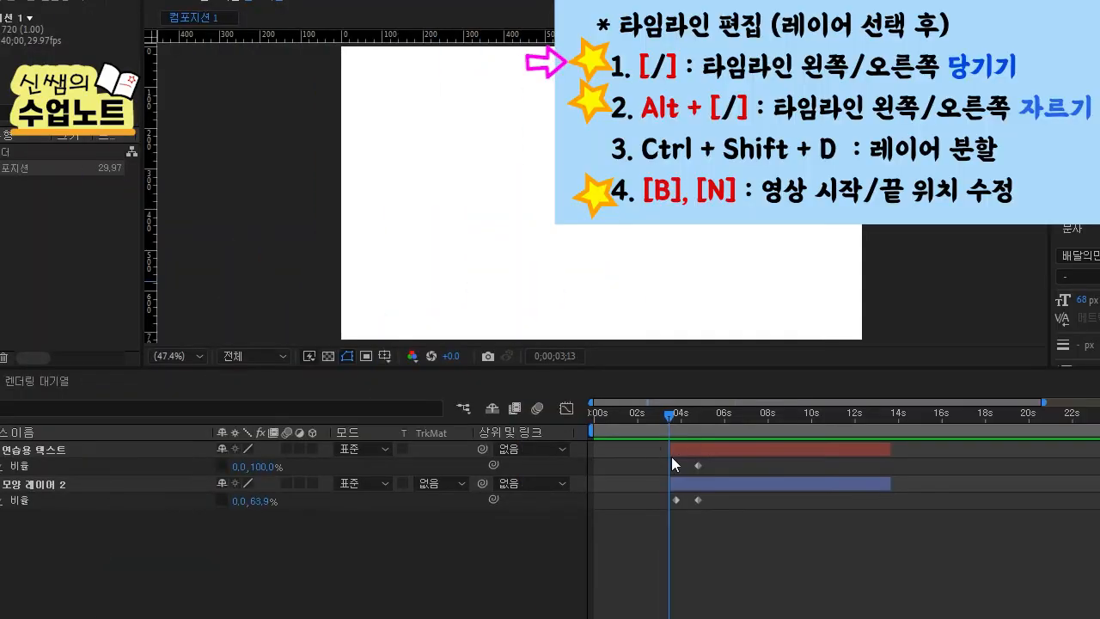
Select both the text and shape layers and shift them so that they start at 0;00;06;15
click(683, 454)
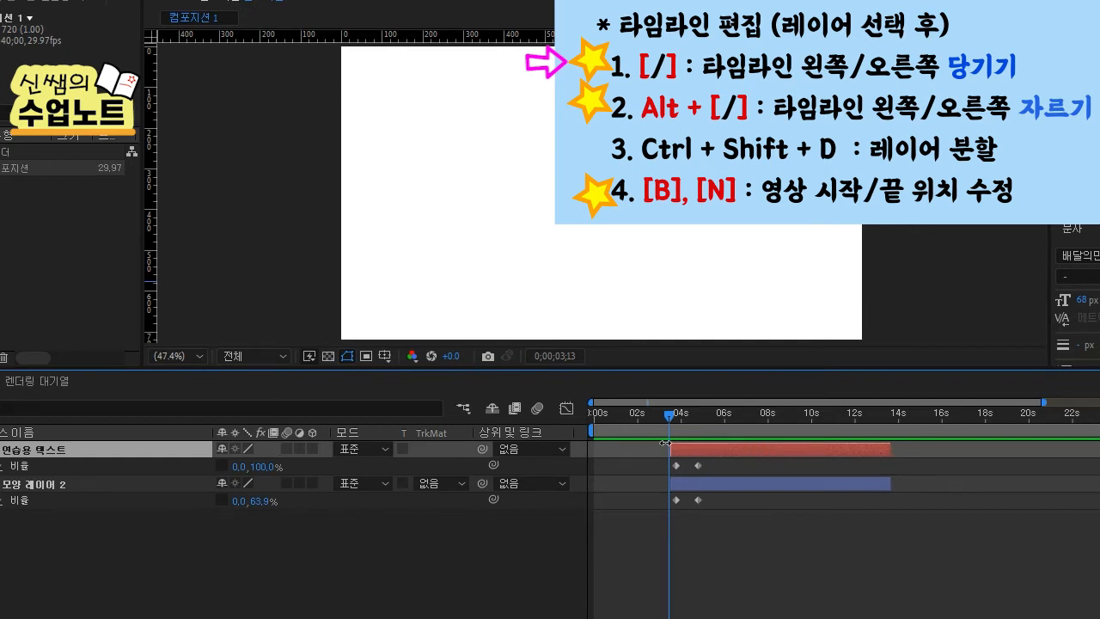
click(155, 487)
shift+click(140, 452)
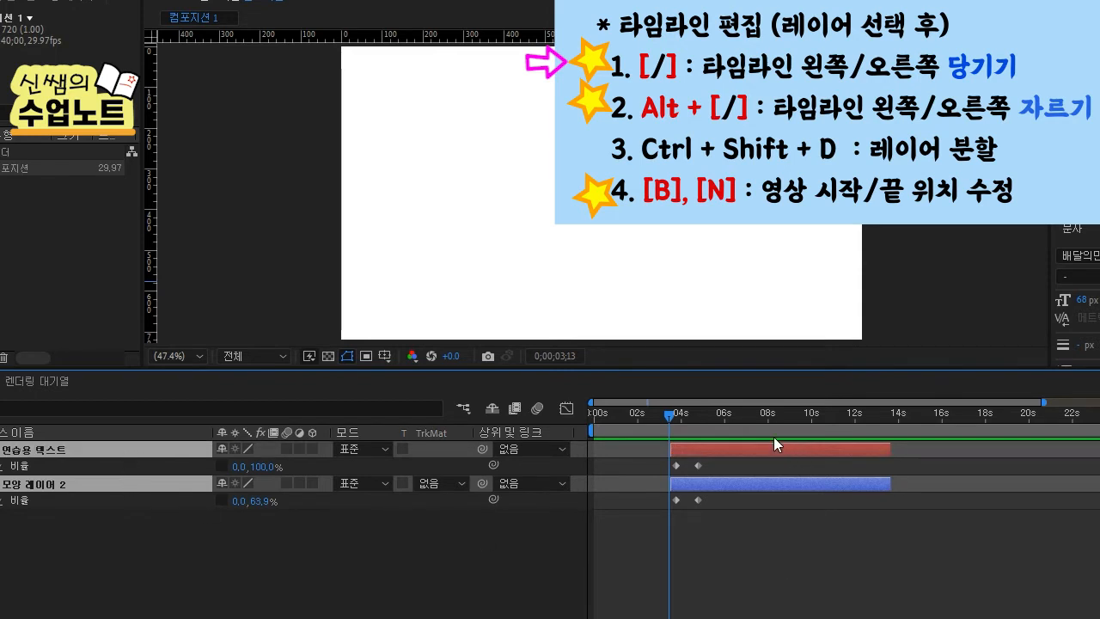
click(735, 414)
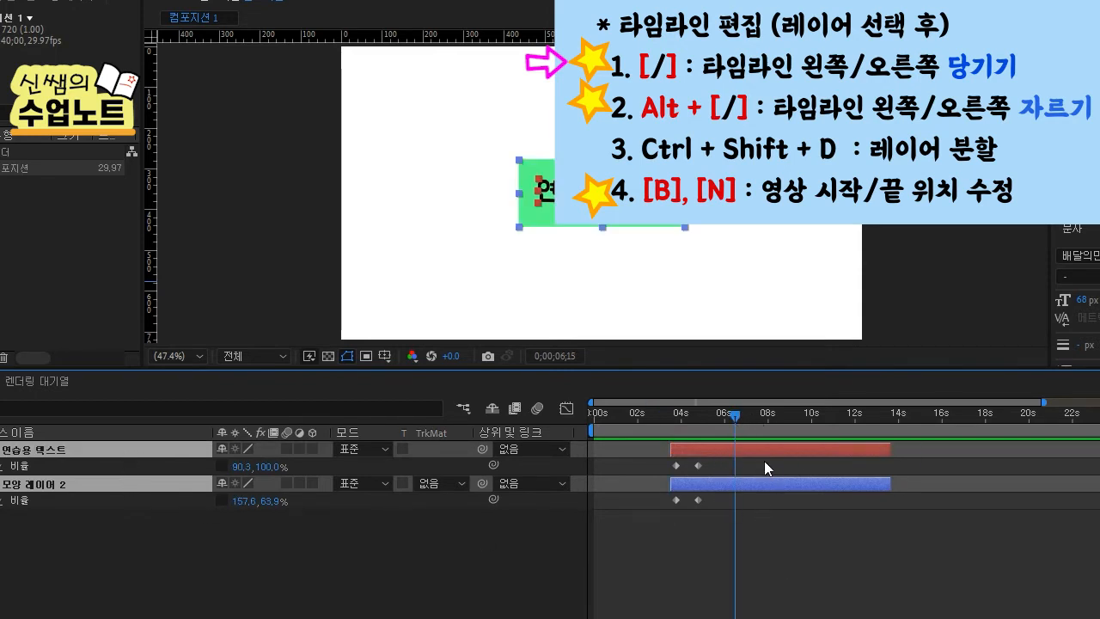
key(bracketleft)
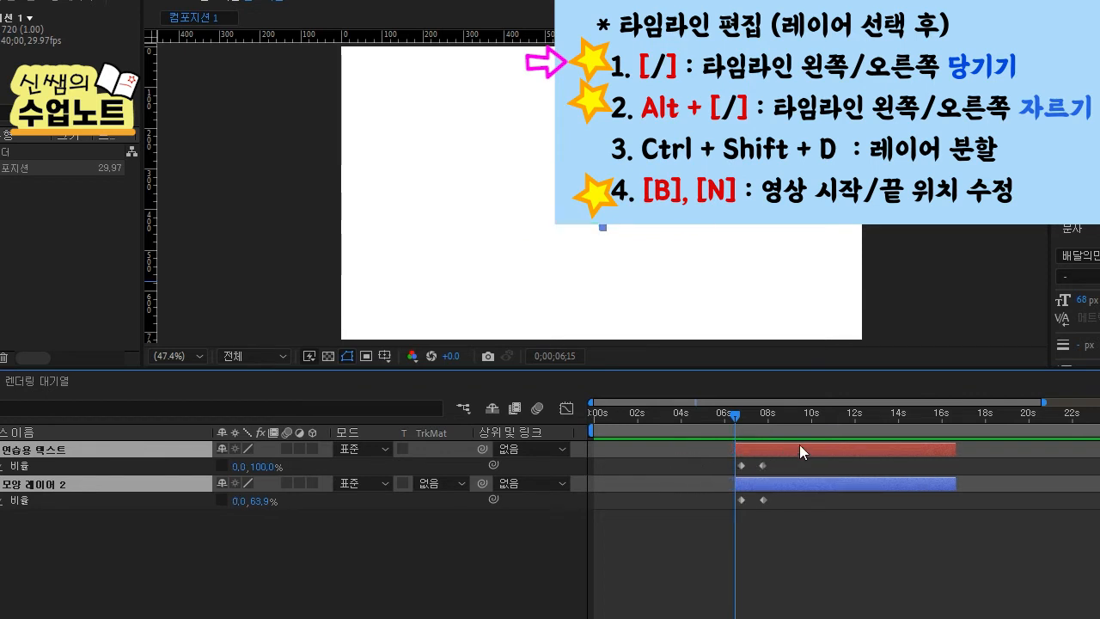
Shift the start of both layers to about 10 seconds, to 0;00;12;10, and back to 0;00;06;29
click(815, 416)
key(bracketleft)
click(862, 417)
key(bracketleft)
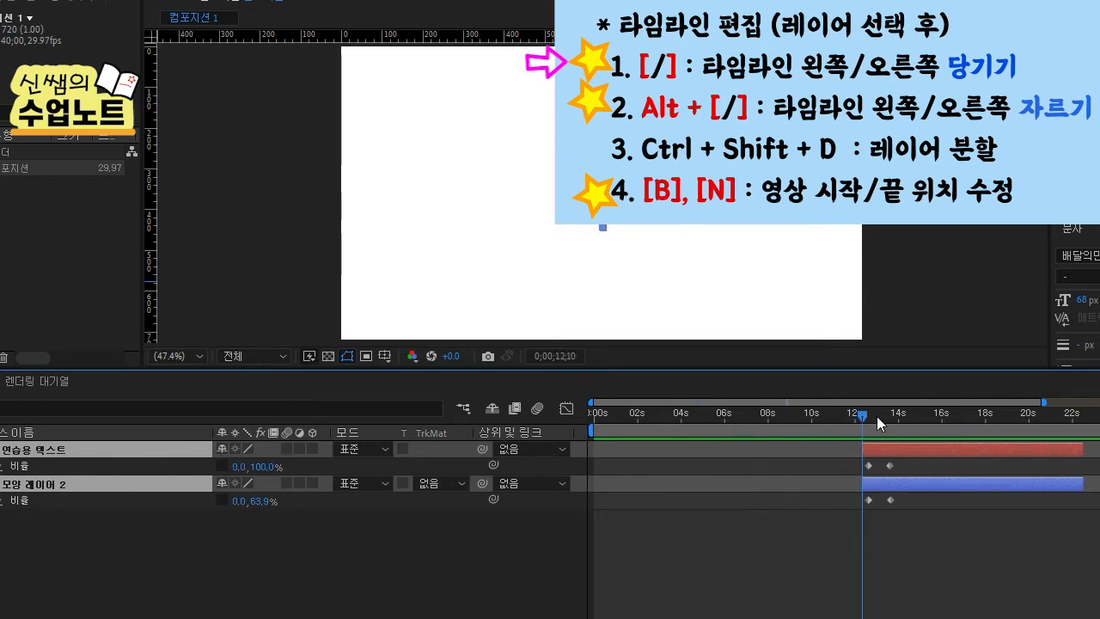
click(745, 420)
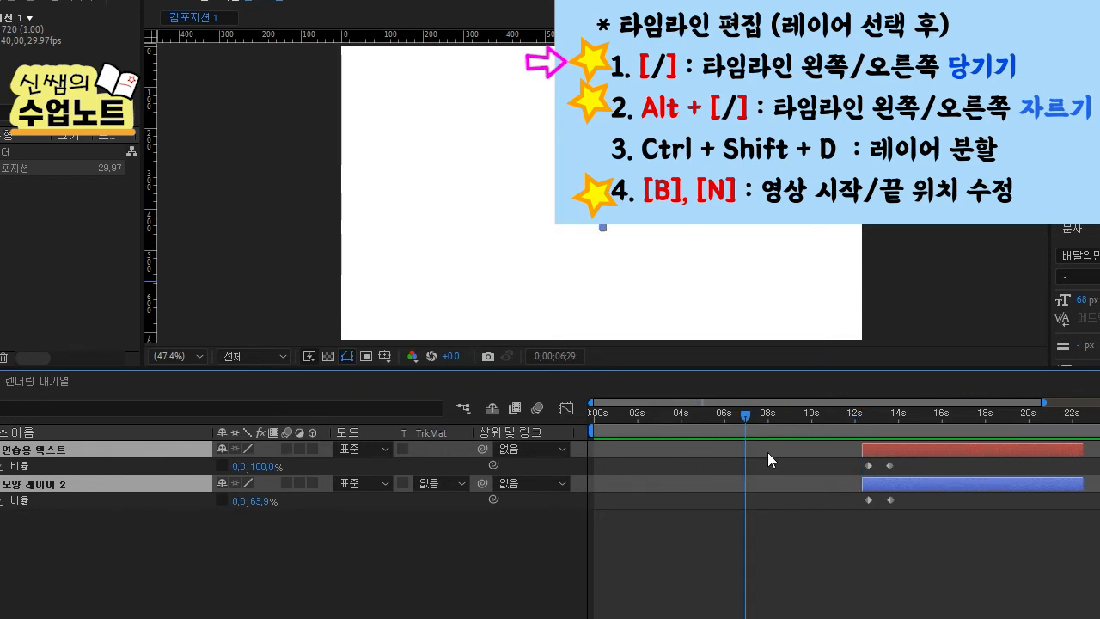
key(bracketleft)
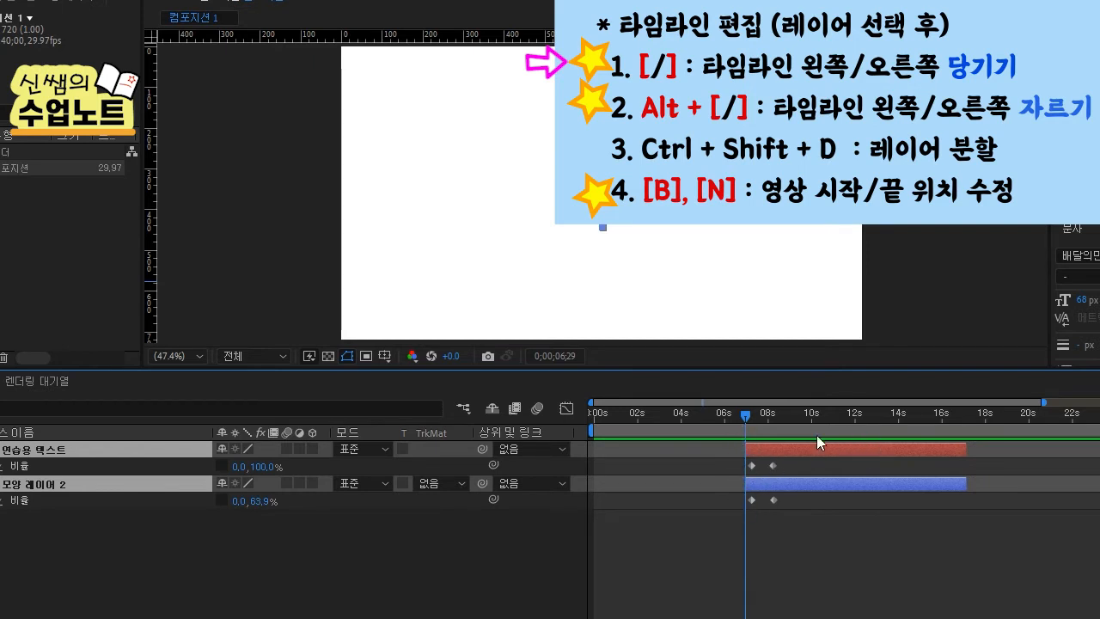
Shift both layers so they end at 0;00;15;23, at about 14 and 10 seconds, and finally at 0;00;12;09
click(937, 422)
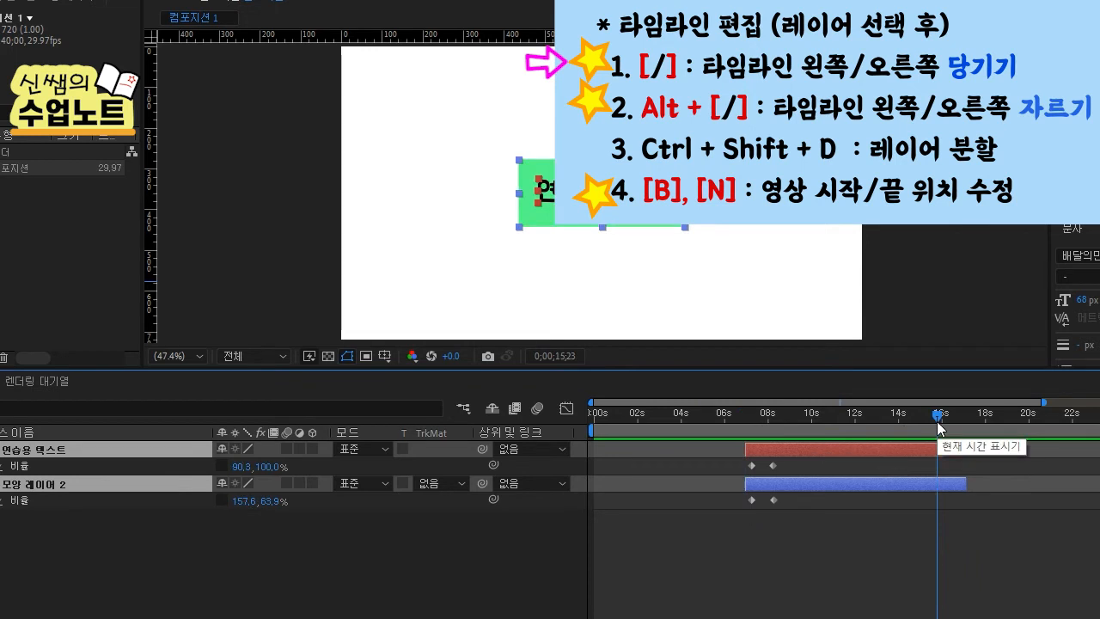
key(bracketright)
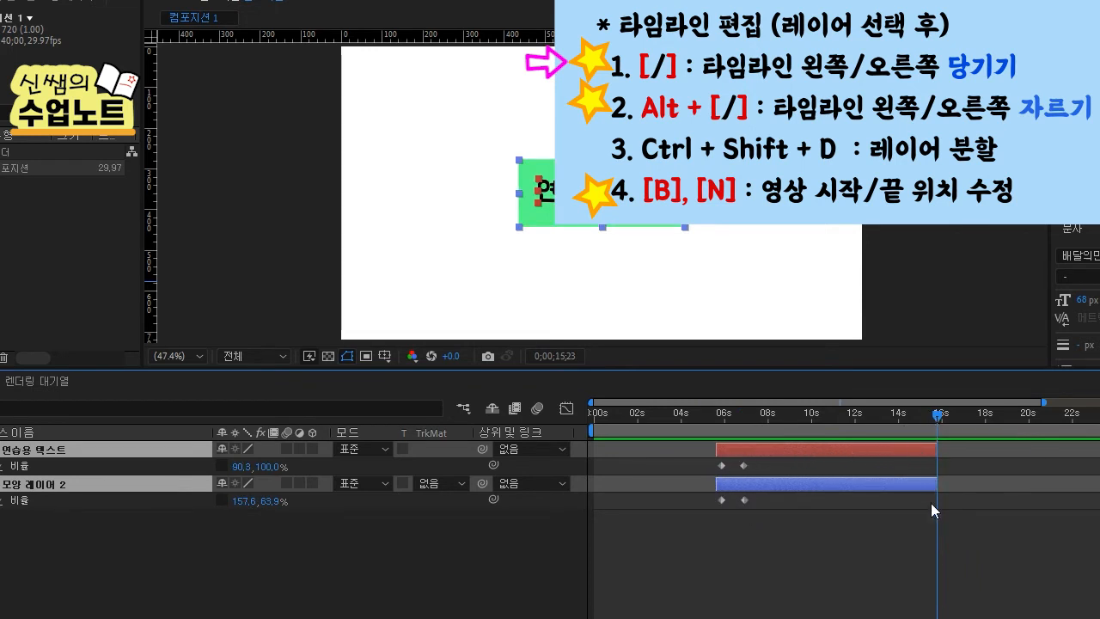
click(907, 414)
key(bracketright)
click(815, 418)
key(bracketright)
click(861, 418)
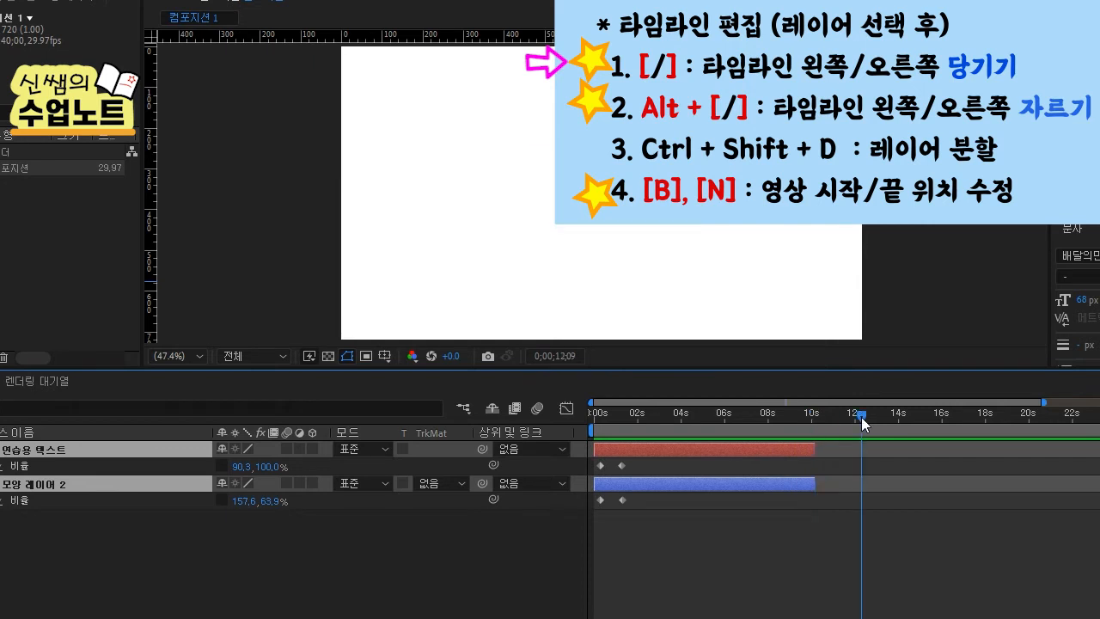
key(bracketright)
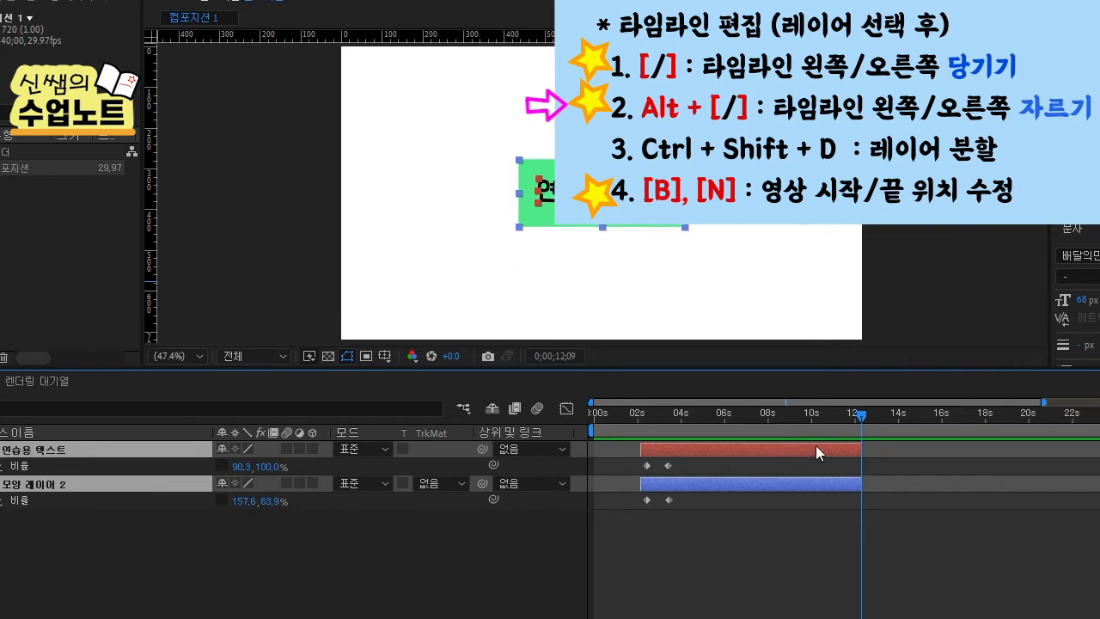
Trim the ends of both layers to 0;00;09;17 and further to 0;00;08;14
drag(801, 416, 801, 418)
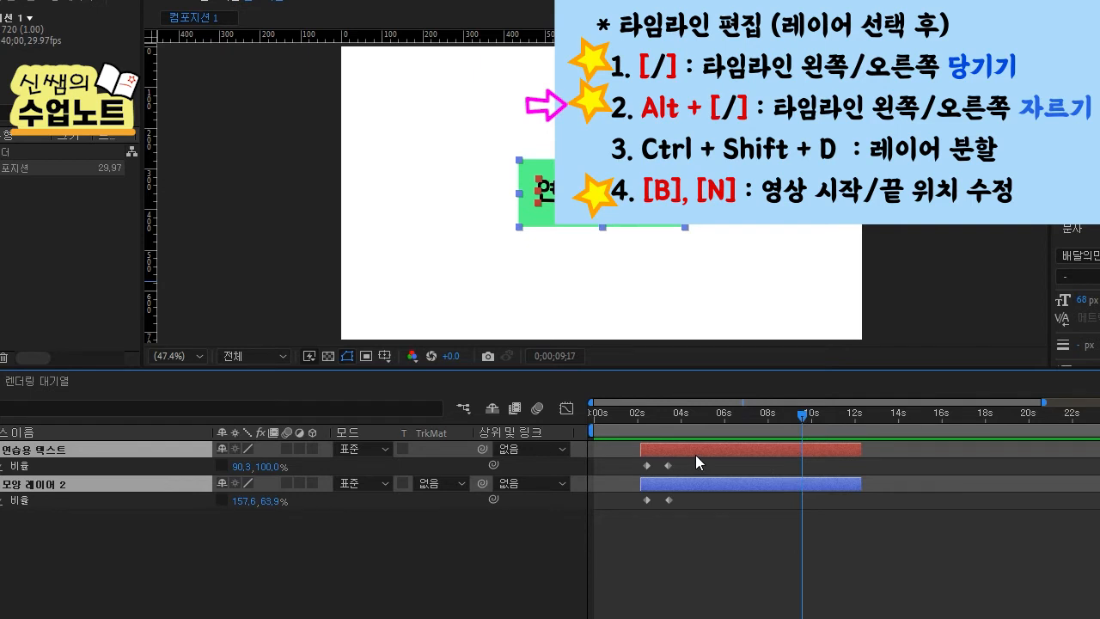
key(alt+bracketright)
drag(798, 414, 778, 413)
key(alt+bracketright)
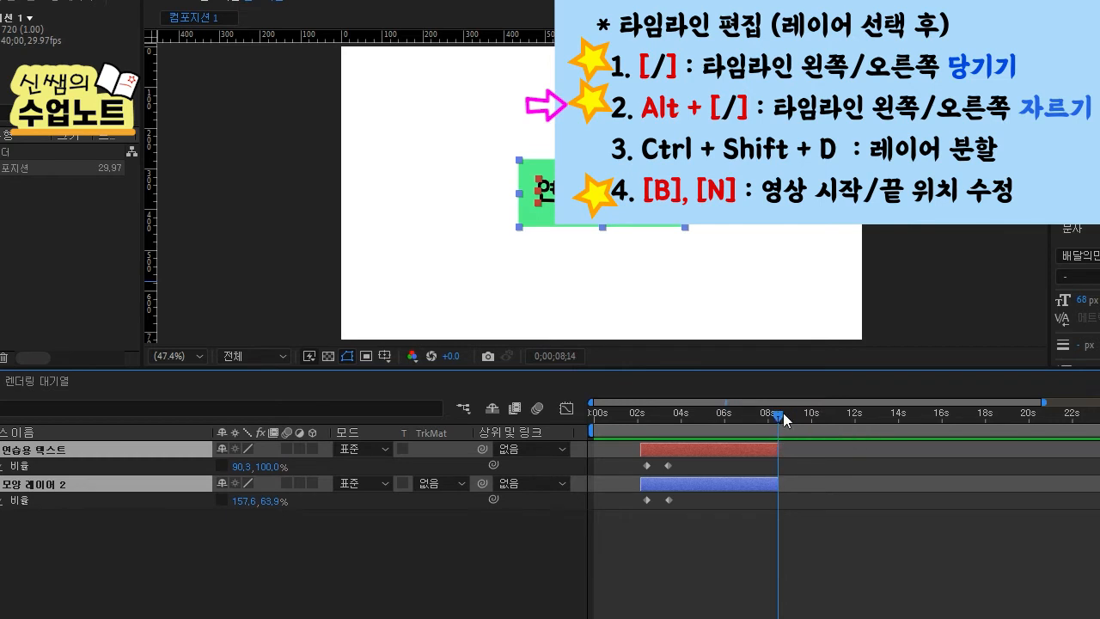
Extend the out points of both layers to 0;00;11;13, to 0;00;15;19 and finally to 0;00;18;04
click(843, 416)
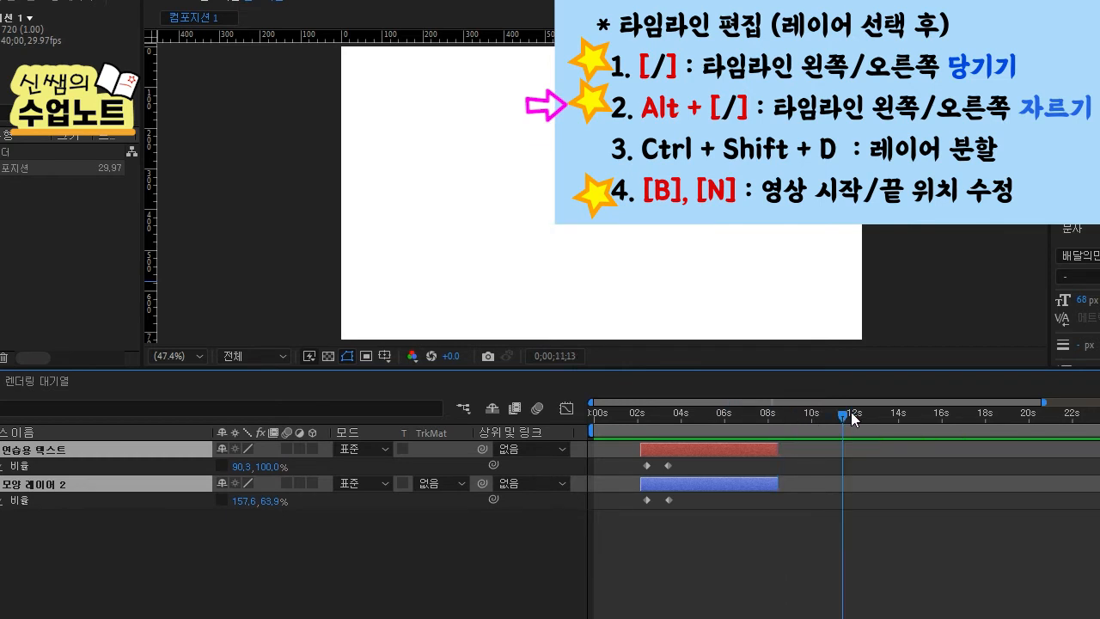
key(alt+bracketright)
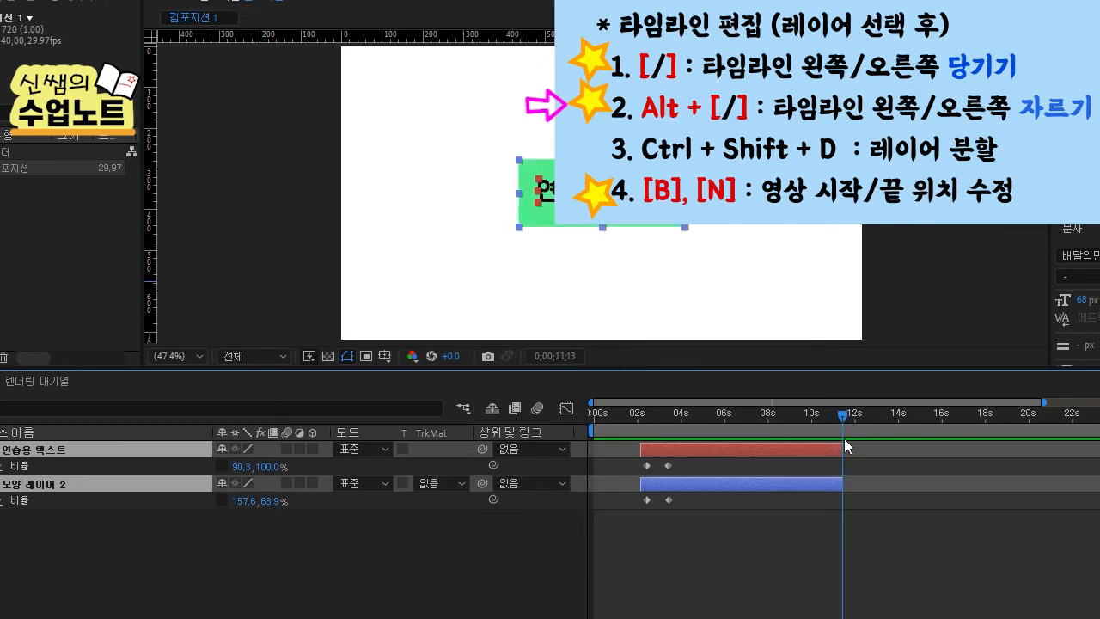
click(933, 423)
key(alt+bracketright)
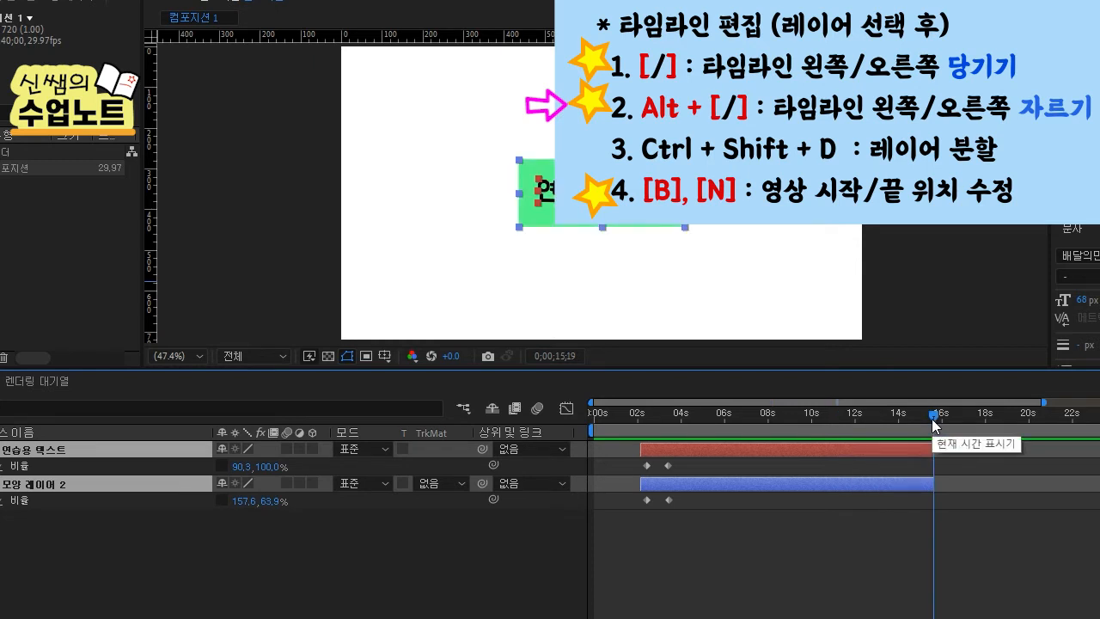
click(896, 416)
key(alt+bracketright)
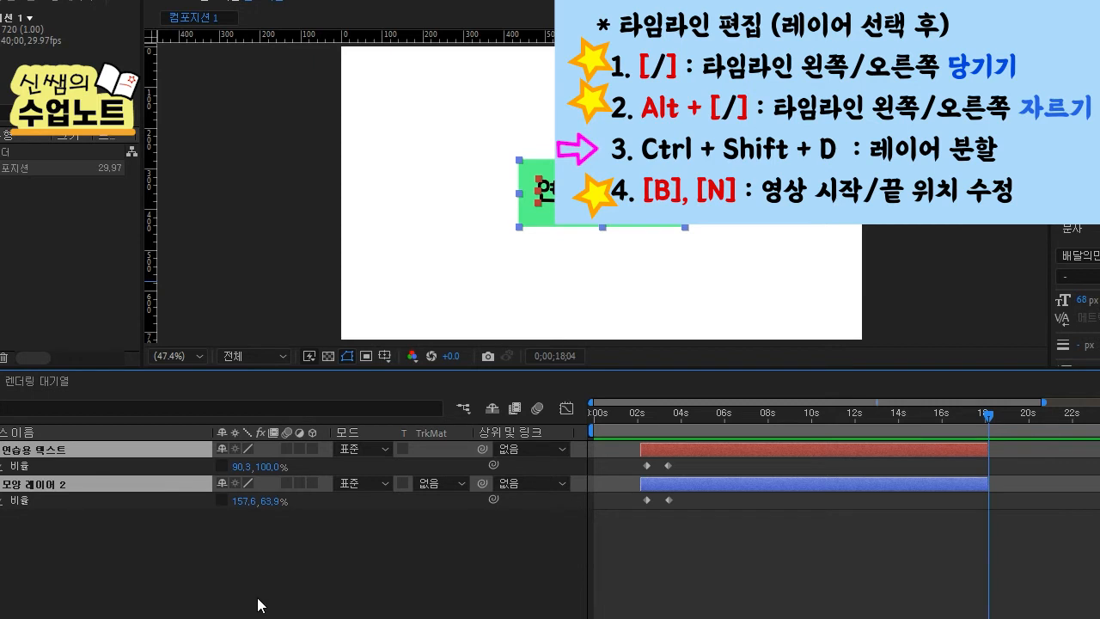
Split only the text layer in two at 0;00;09;28
click(65, 469)
click(55, 452)
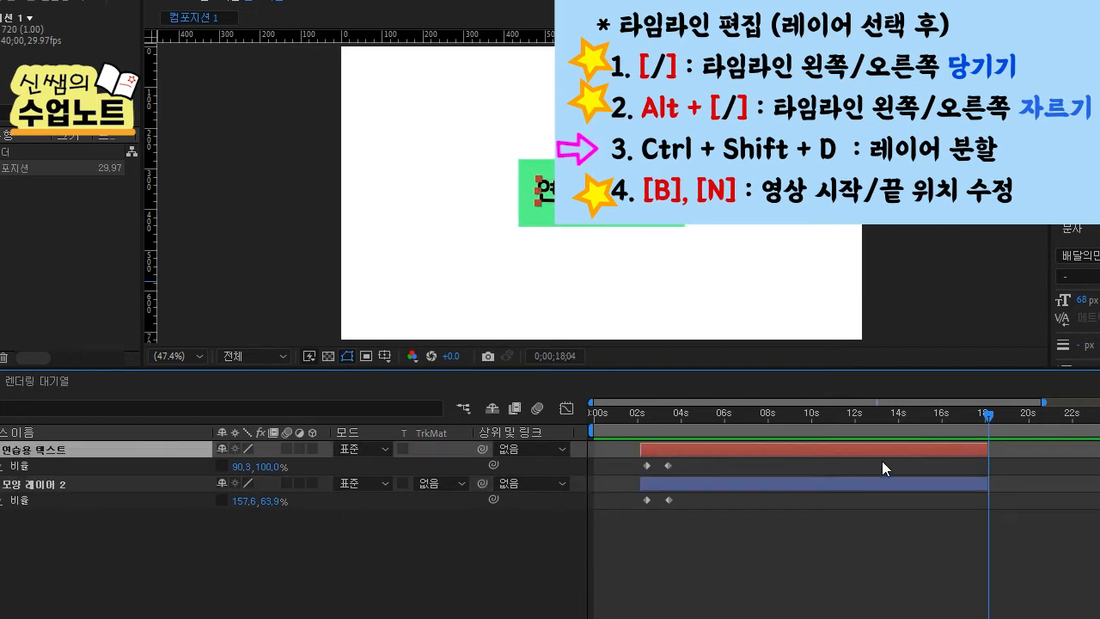
click(812, 418)
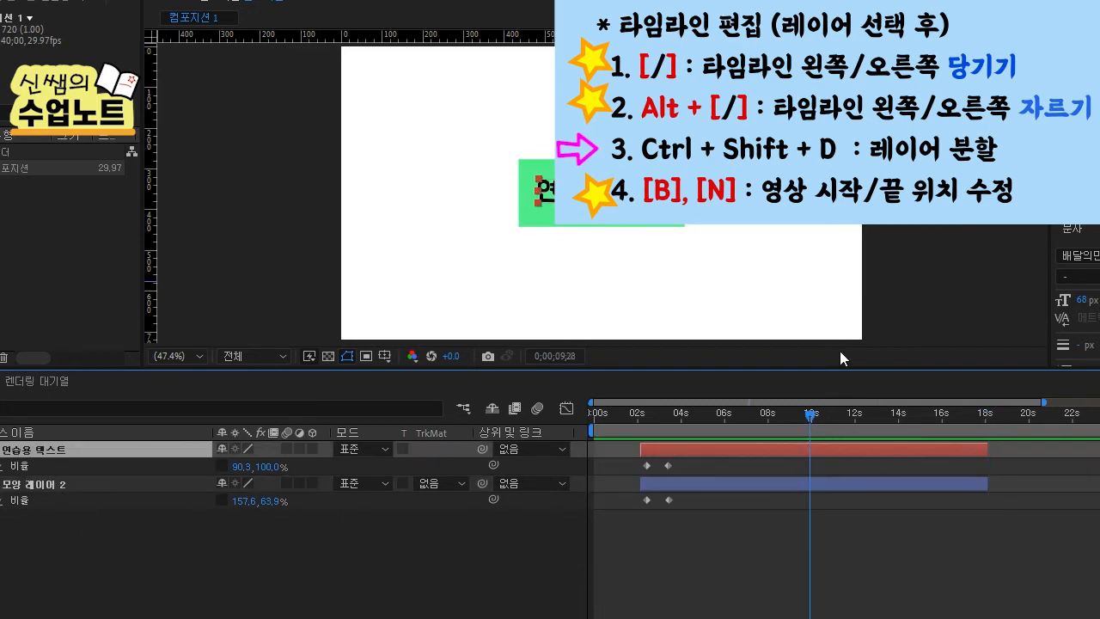
key(ctrl+shift+d)
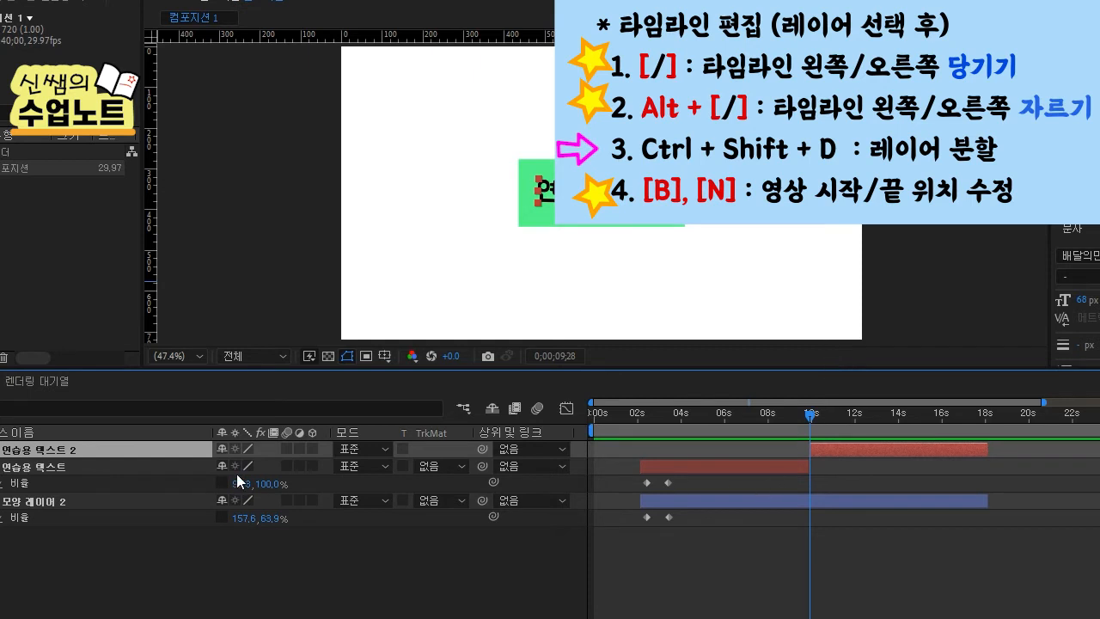
Select the two halves of the split text layer in alternation to compare their time ranges
click(66, 466)
click(55, 452)
click(53, 466)
click(53, 452)
click(51, 471)
click(43, 450)
click(44, 470)
click(44, 454)
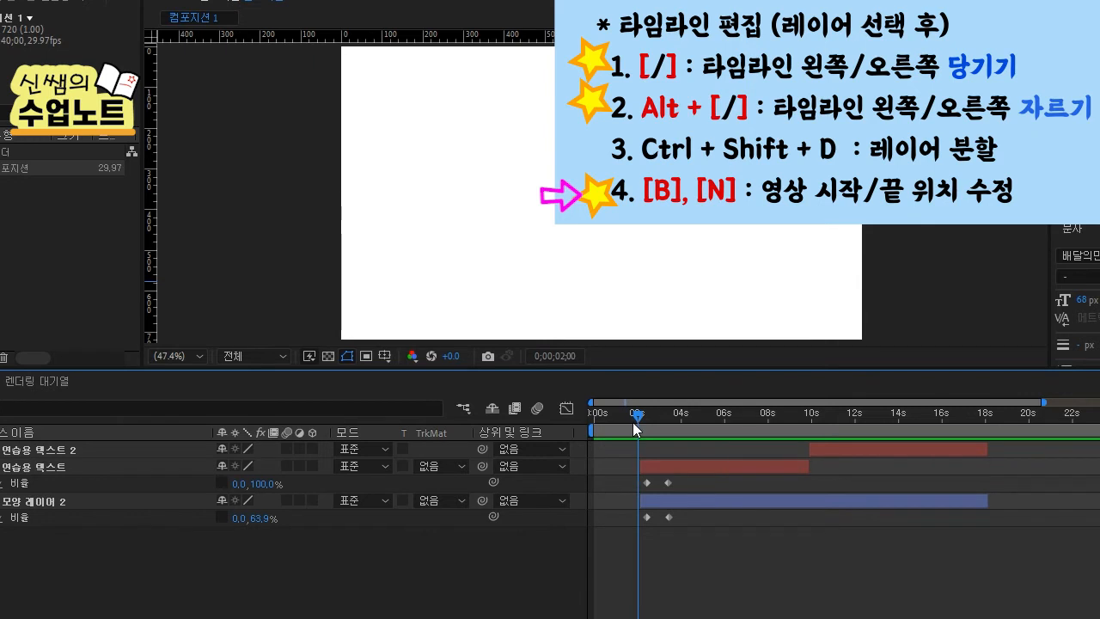
Set the work area to start at about 1 second and end at 0;00;18;04
mouse_move(592, 430)
mouse_down()
mouse_move(627, 429)
mouse_move(605, 429)
mouse_move(618, 429)
mouse_up()
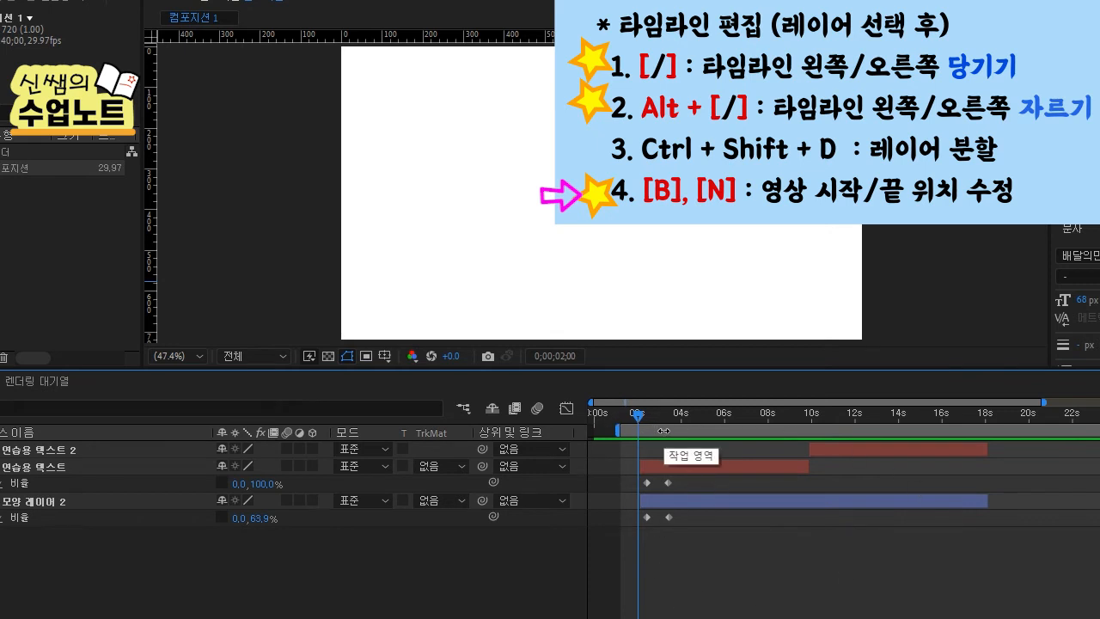
click(990, 414)
key(n)
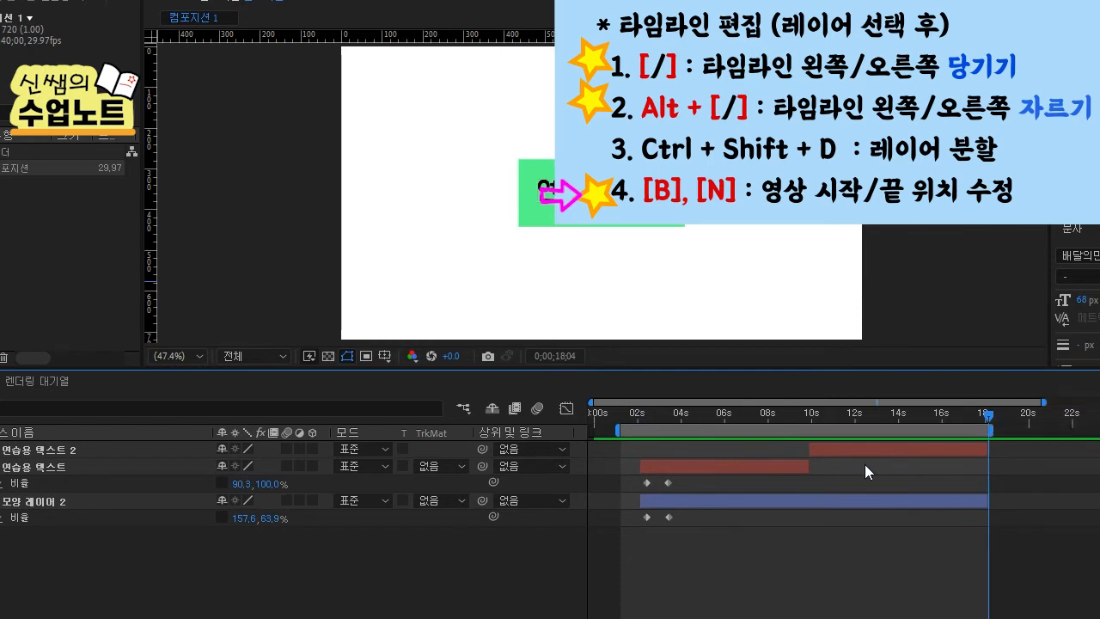
Set the work area's start to 0;00;01;29 and its end to 0;00;18;16
click(638, 415)
key(b)
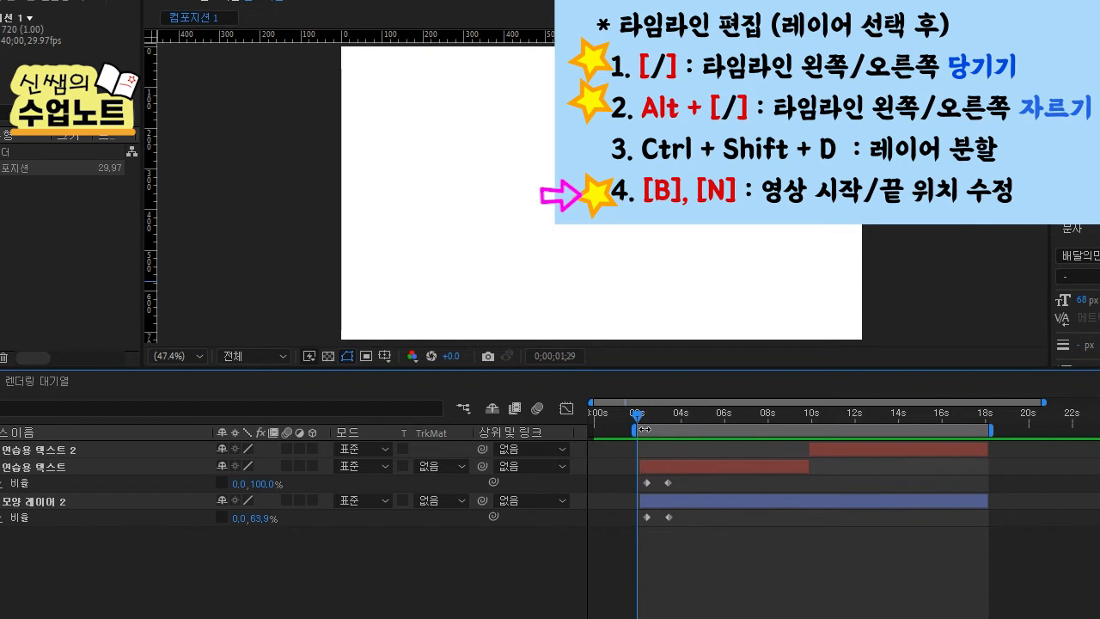
click(998, 408)
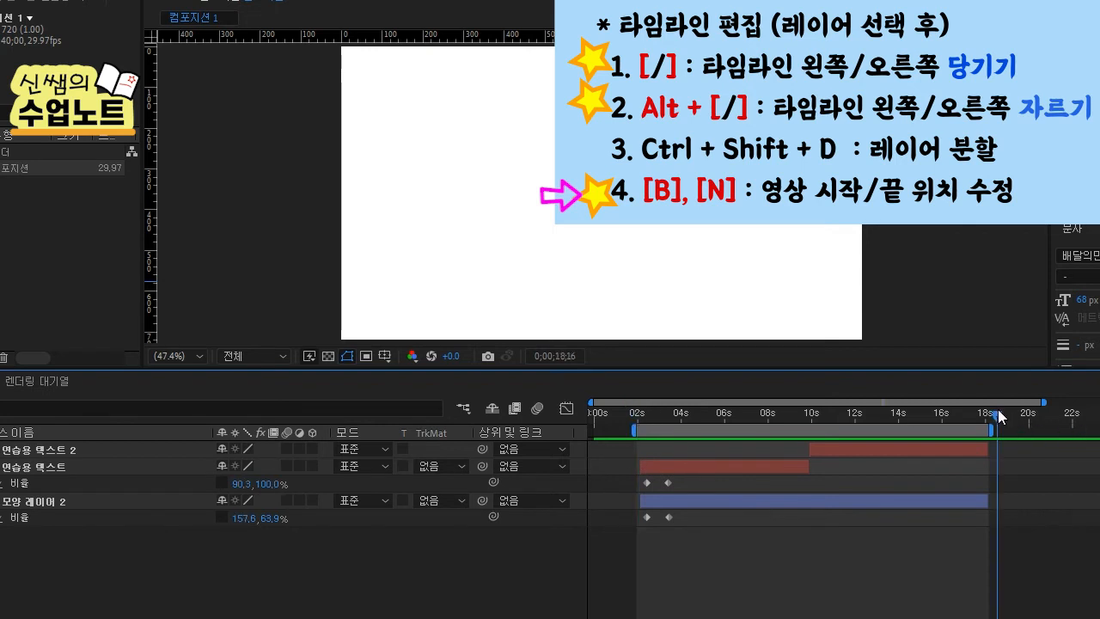
key(n)
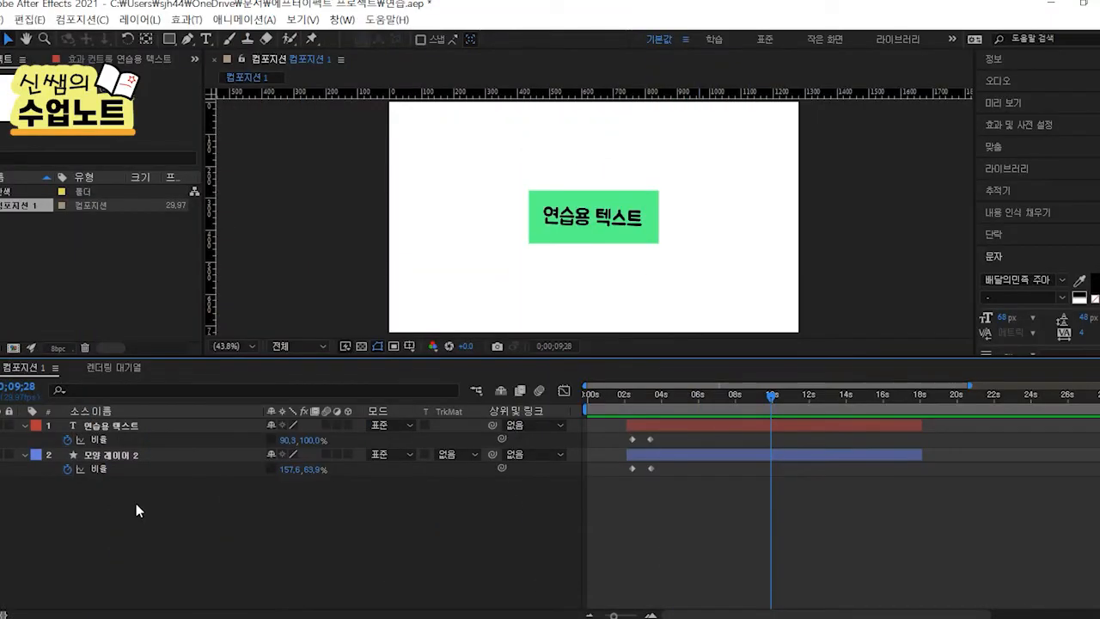
Duplicate the text layer 연습용 텍스트 and reveal the scale property of the copy
click(132, 426)
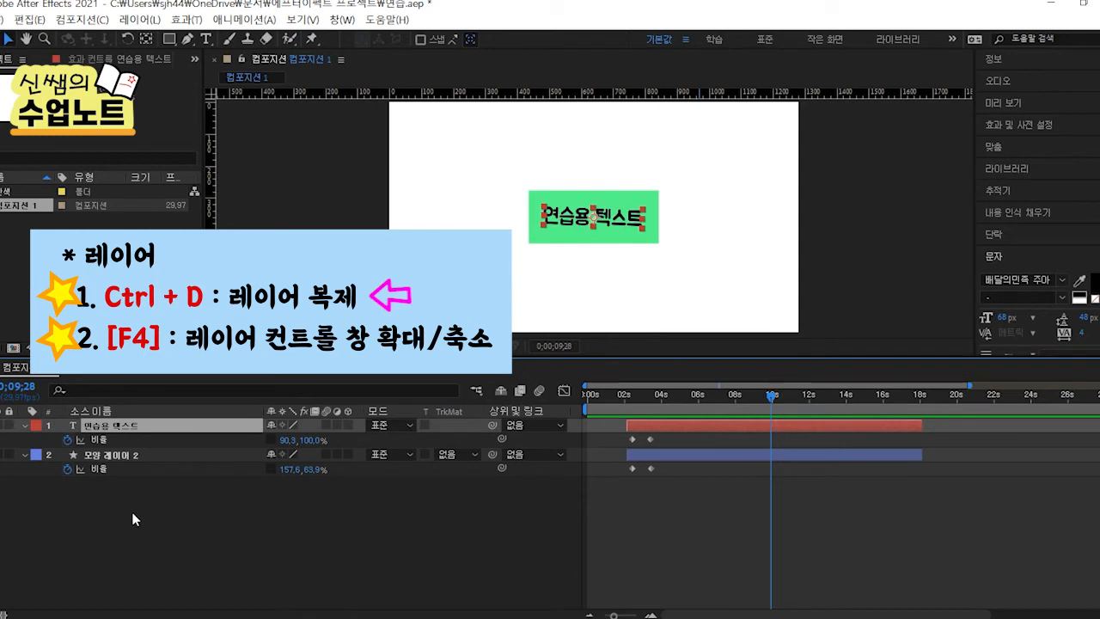
key(ctrl+d)
click(127, 441)
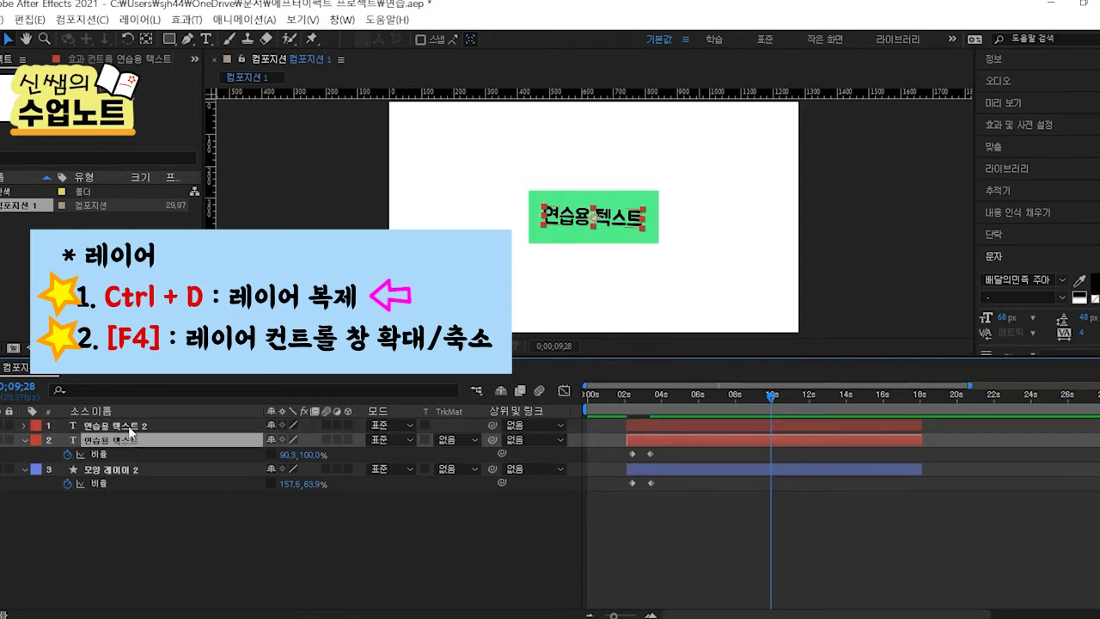
click(130, 425)
key(s)
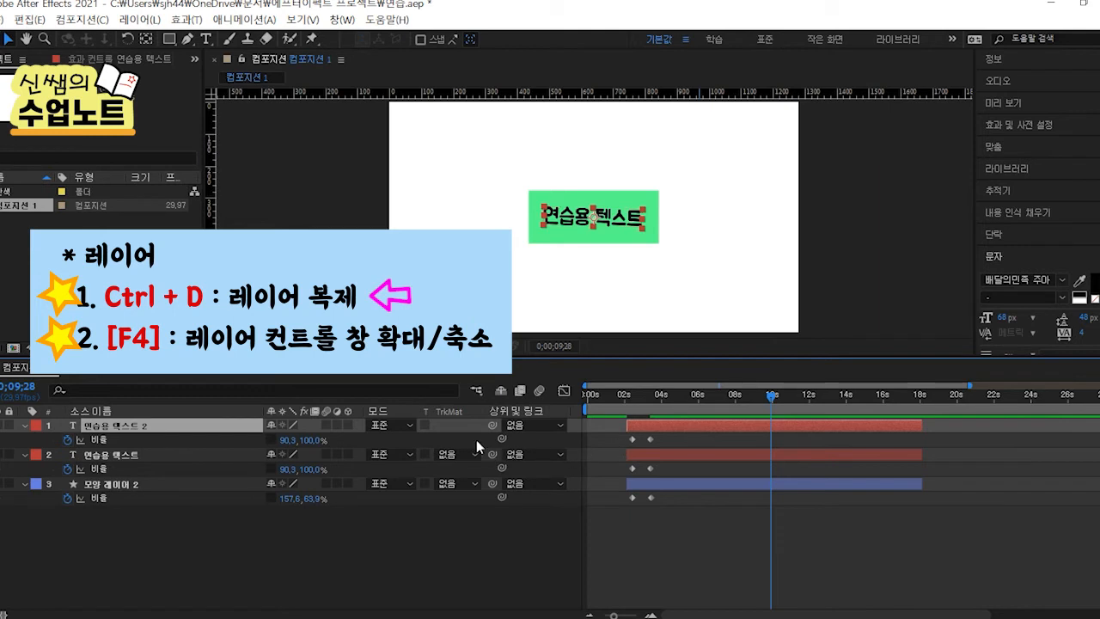
Select the duplicated text layer's scale keyframes to inspect them, and clear the selection
click(616, 439)
click(632, 440)
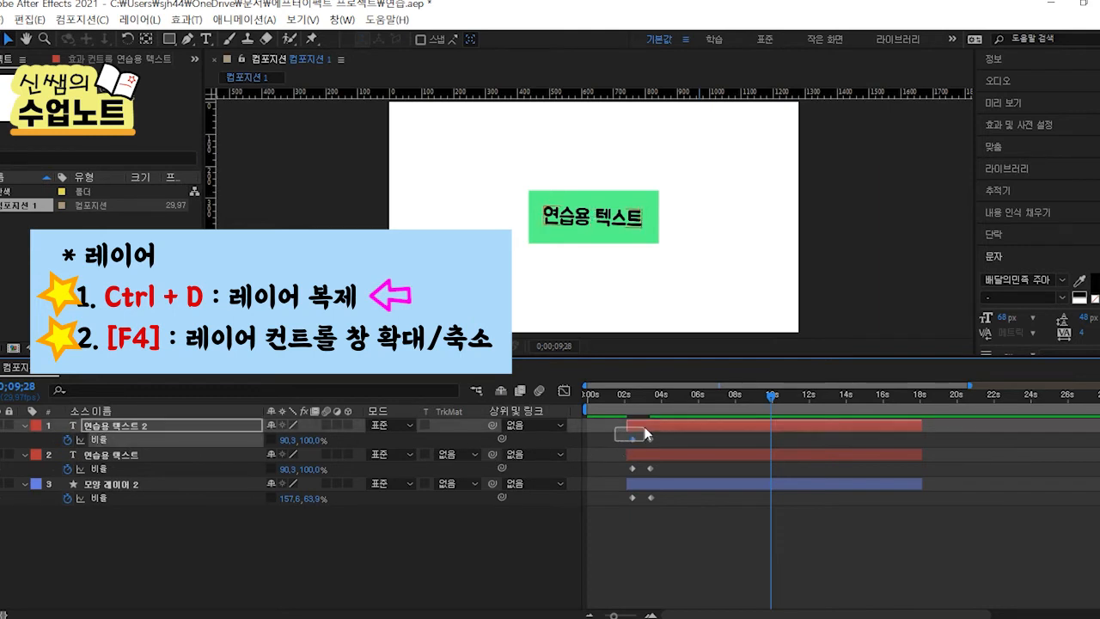
click(432, 511)
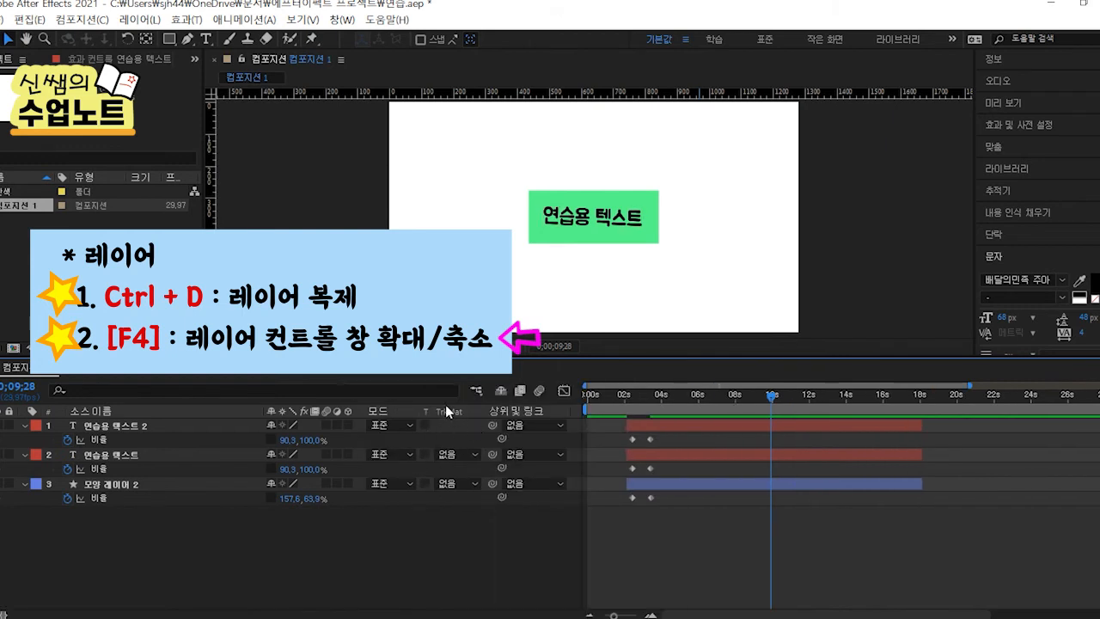
Toggle the timeline's layer columns between the switches and the blending mode and track matte view
key(F4)
key(F4)
key(F4)
key(F4)
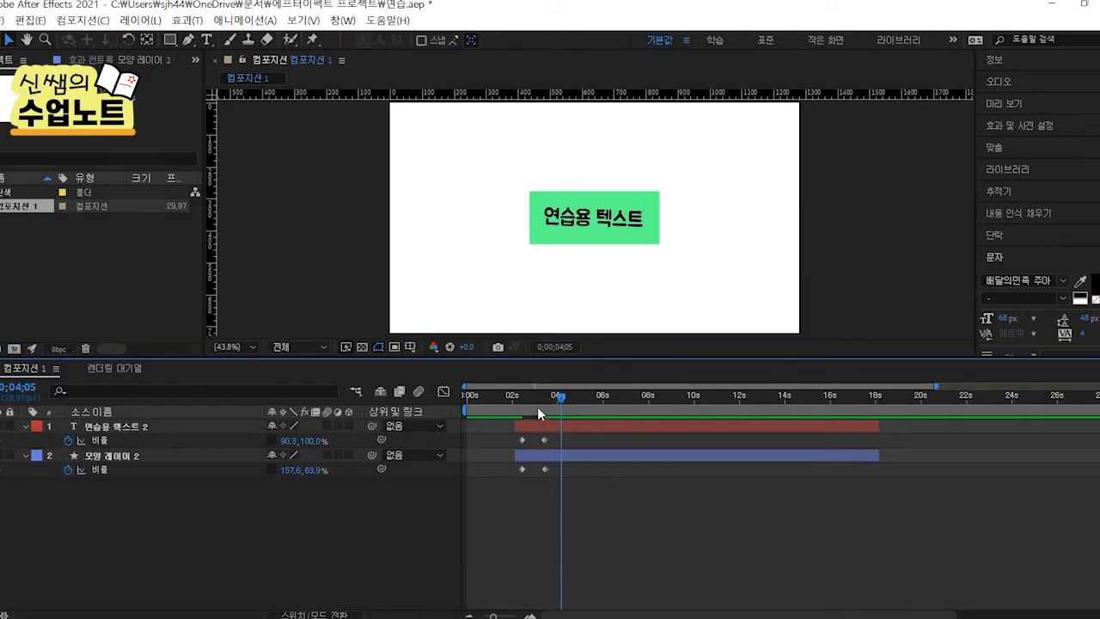
Preview the scale animation of the text and shape layers from about 2 seconds
click(516, 396)
key(space)
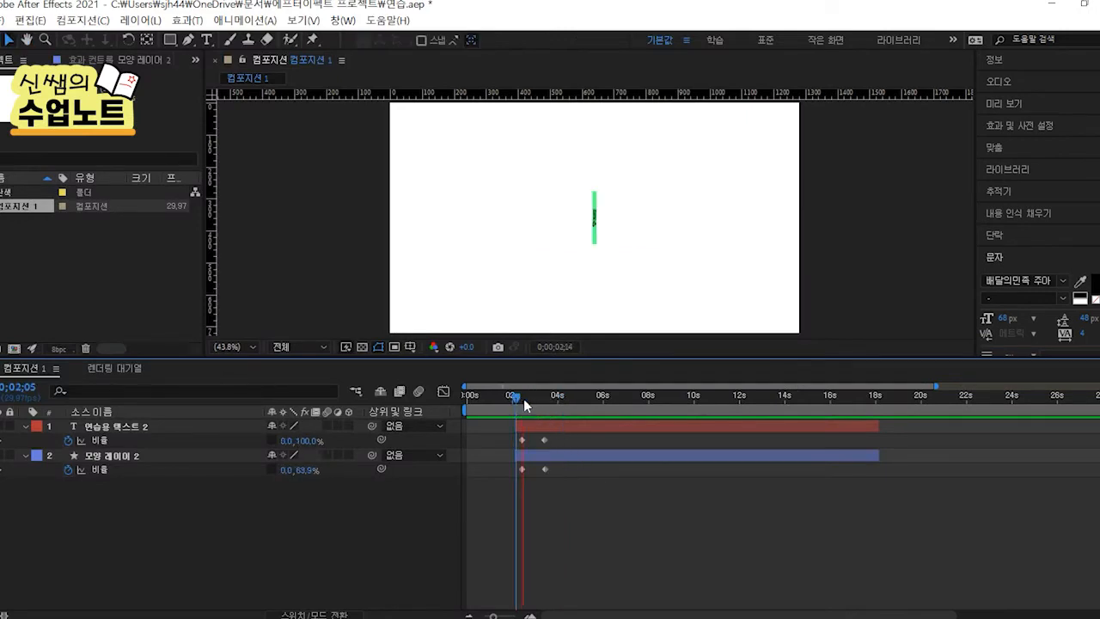
click(516, 397)
key(space)
key(space)
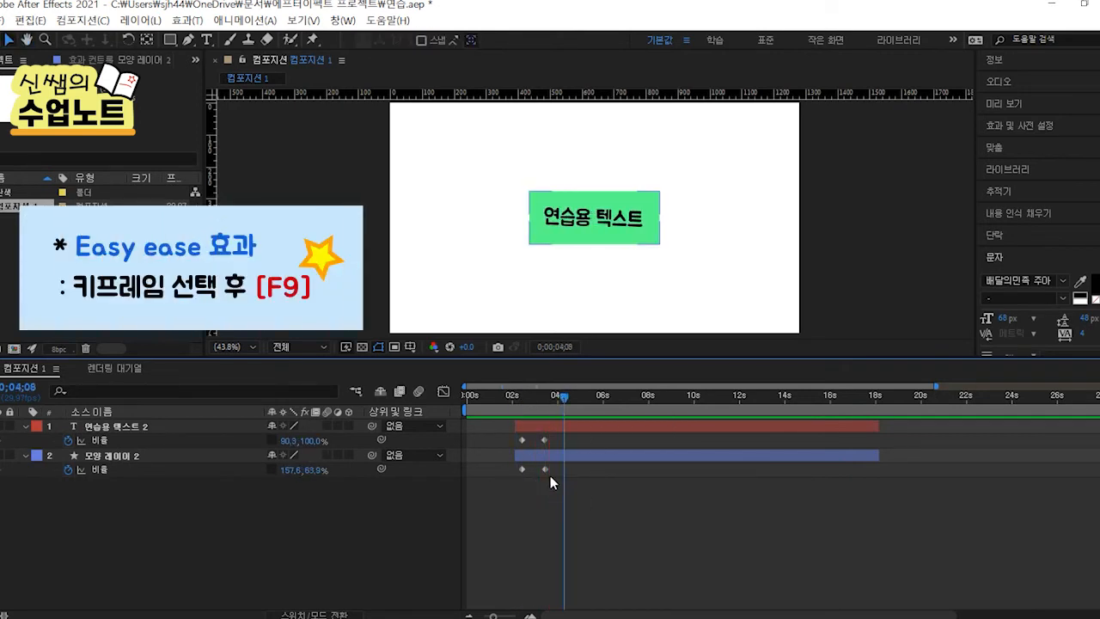
Apply Easy Ease to all the scale keyframes of 연습용 텍스트 2 and 모양 레이어 2
drag(557, 491, 508, 439)
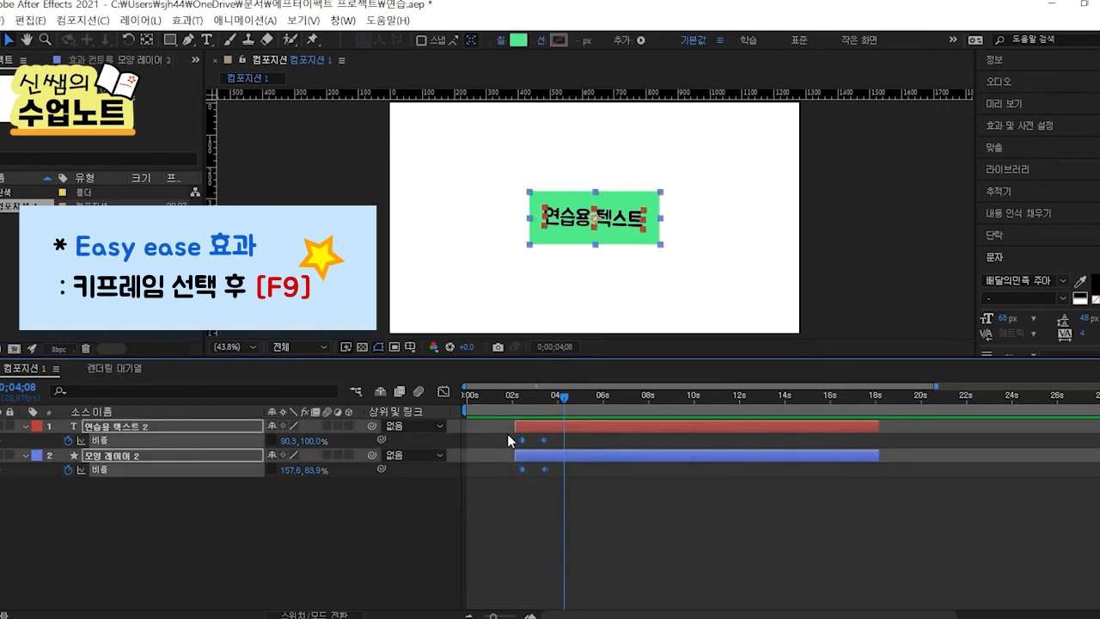
click(526, 512)
drag(506, 492, 551, 466)
click(527, 521)
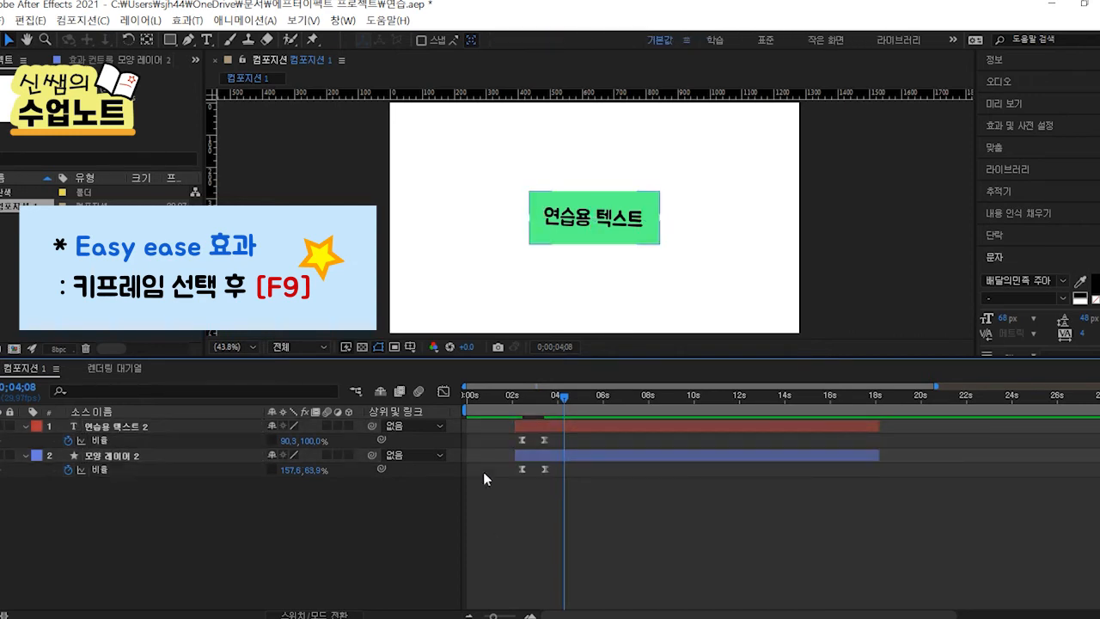
Open the graph editor in speed graph mode (속력 그래프 편집) and display the scale curve of 연습용 텍스트 2
click(443, 392)
click(644, 601)
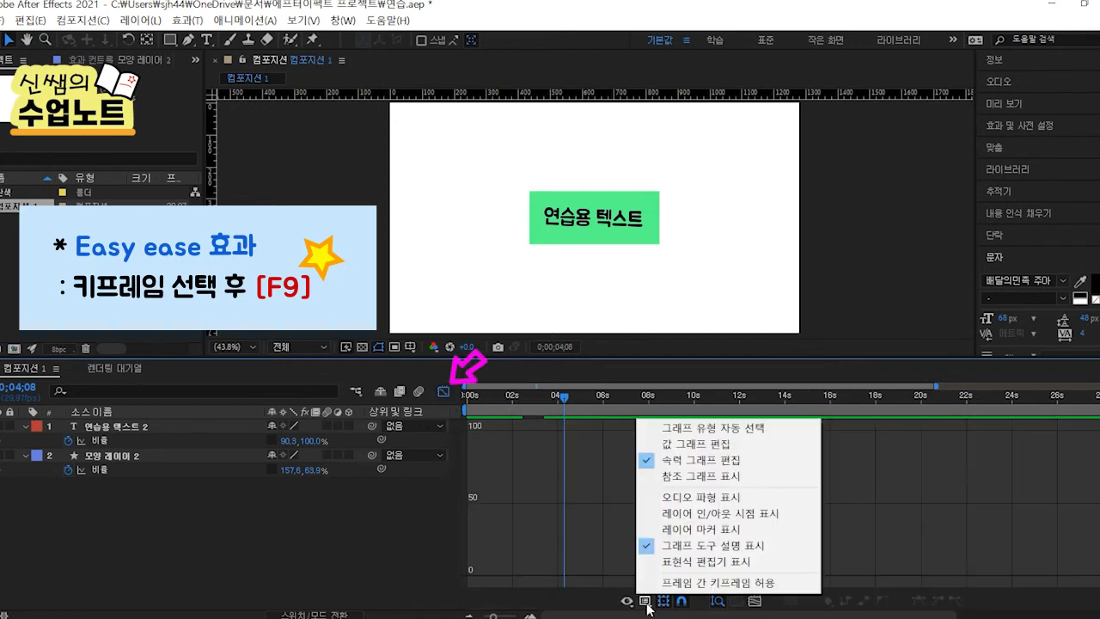
click(675, 461)
click(141, 437)
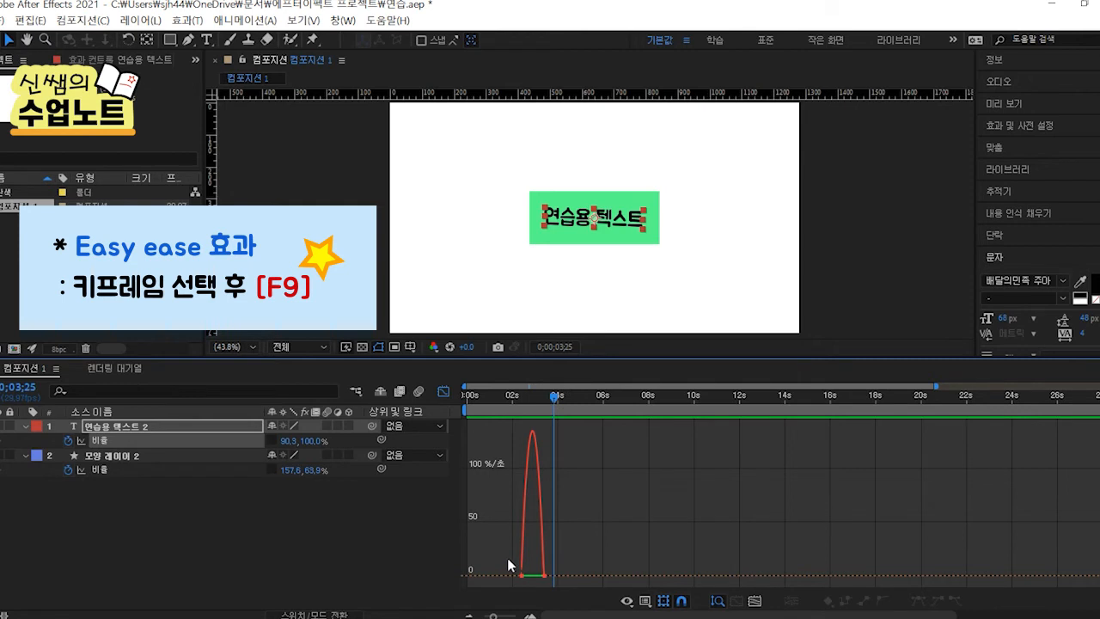
Reshape the scale speed curves of 연습용 텍스트 2 and 모양 레이어 2 to start slowly and peak shortly before the last keyframe
drag(516, 563, 533, 590)
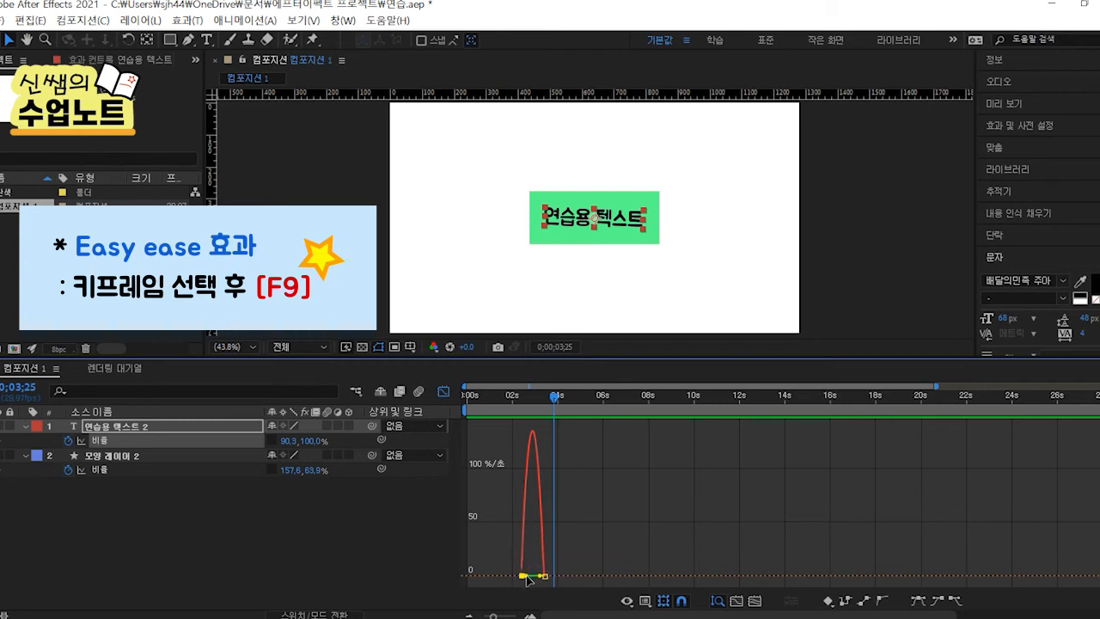
drag(529, 581, 537, 581)
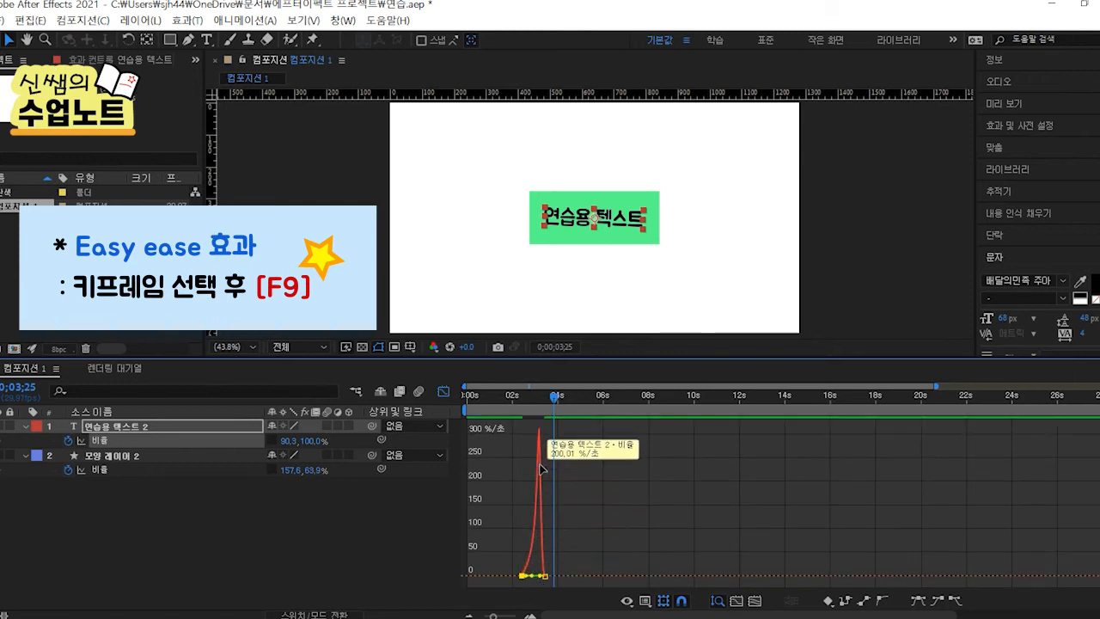
click(197, 465)
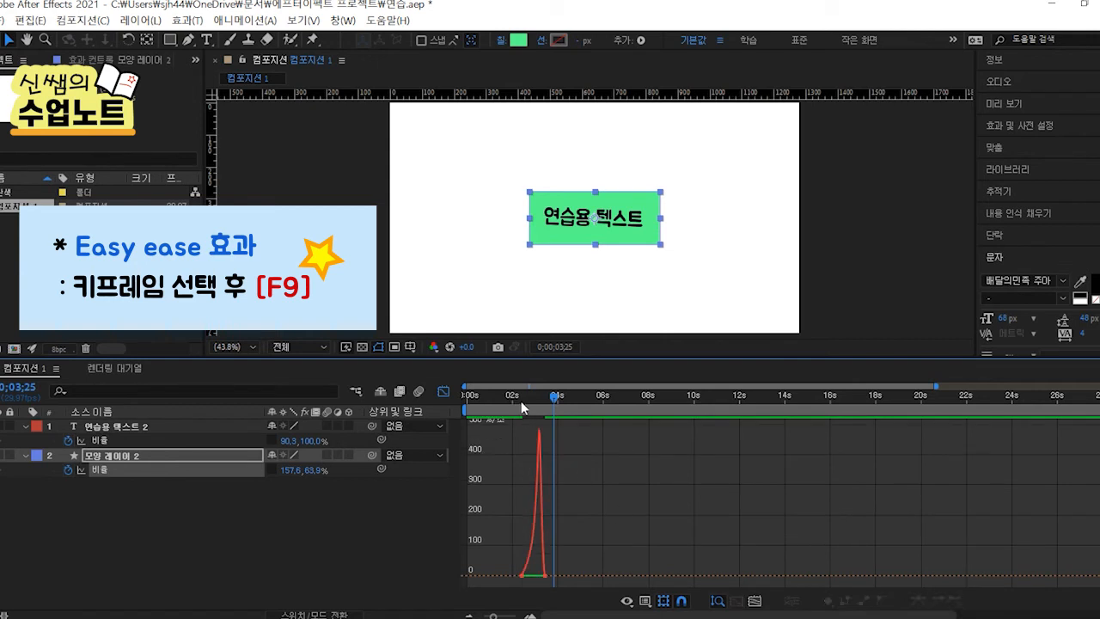
Preview the reshaped scale animation from before the first keyframe while the speed graph is shown
drag(521, 401, 515, 395)
key(space)
key(space)
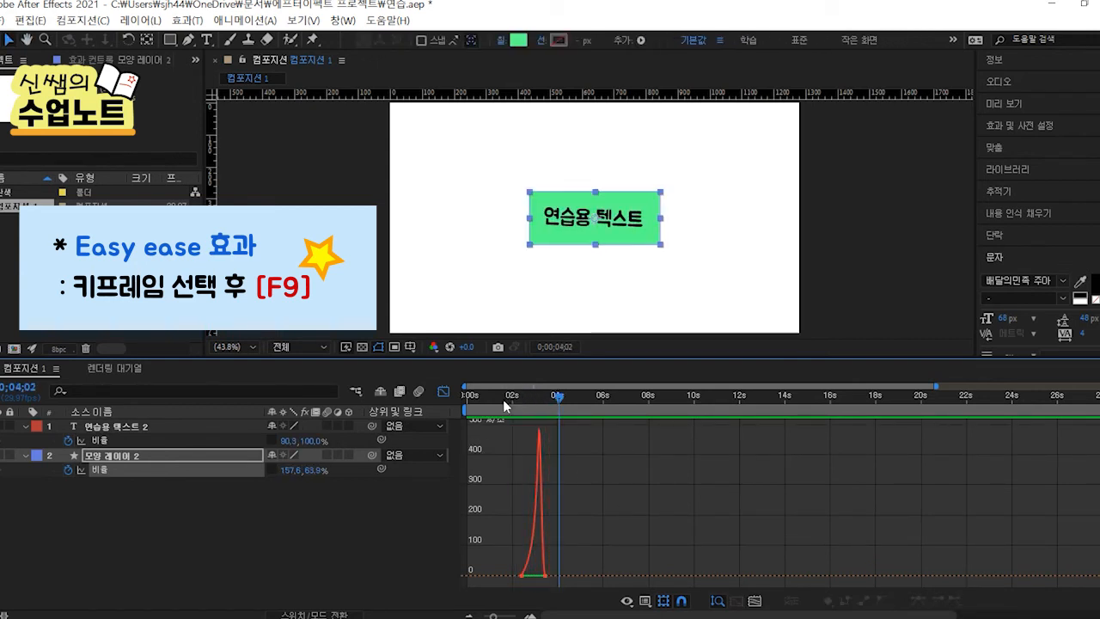
click(503, 398)
key(space)
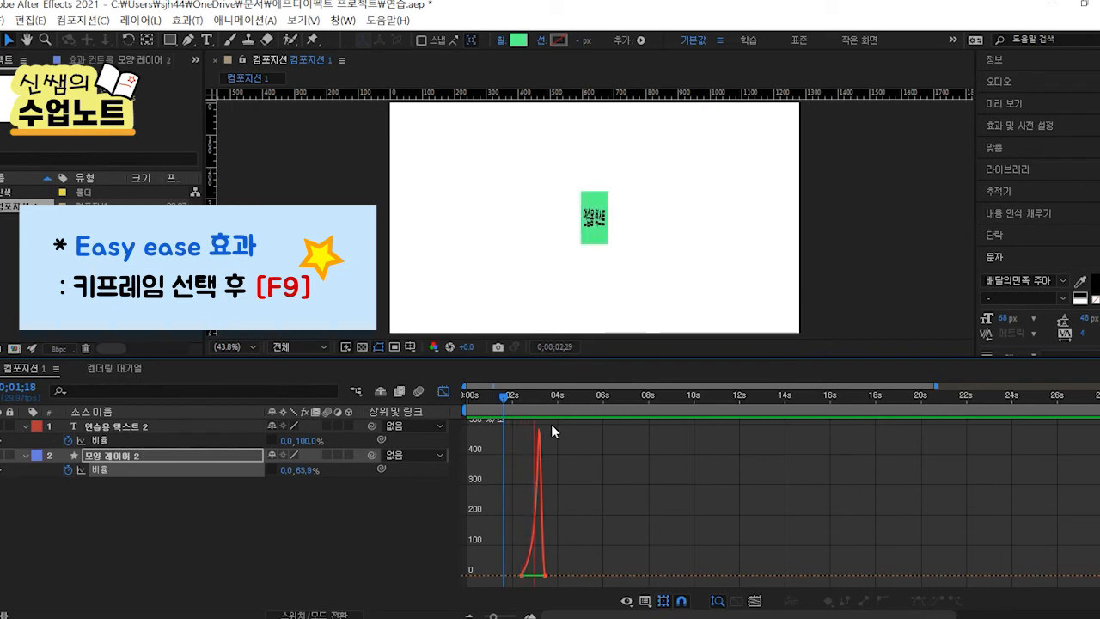
key(space)
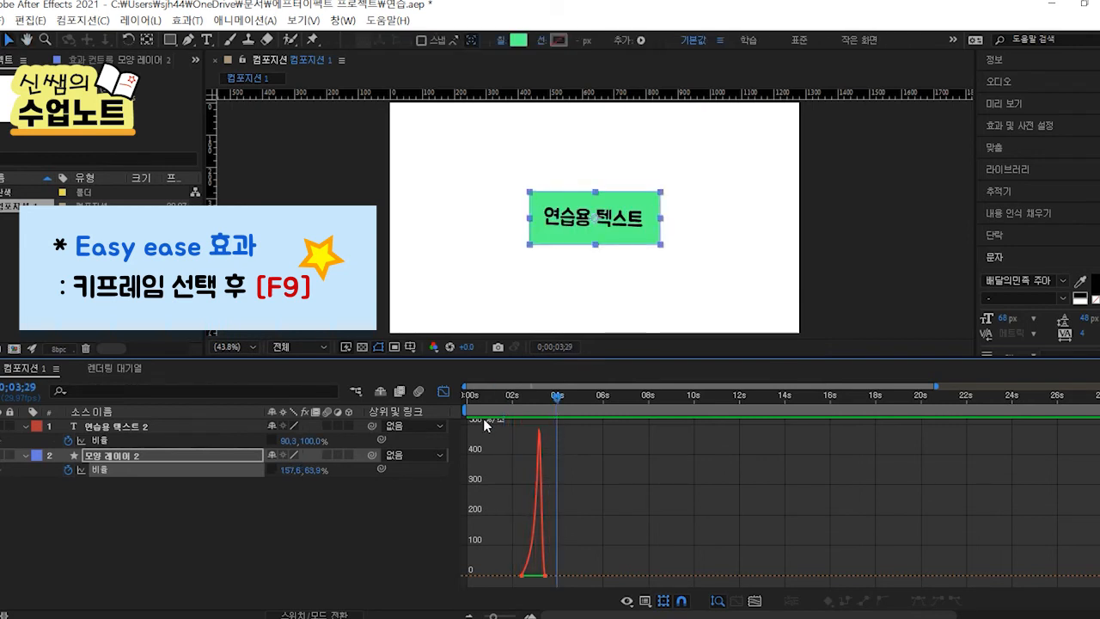
Close the graph editor and play the eased animation from 0;00;02;09
click(444, 391)
click(524, 440)
drag(549, 400, 519, 395)
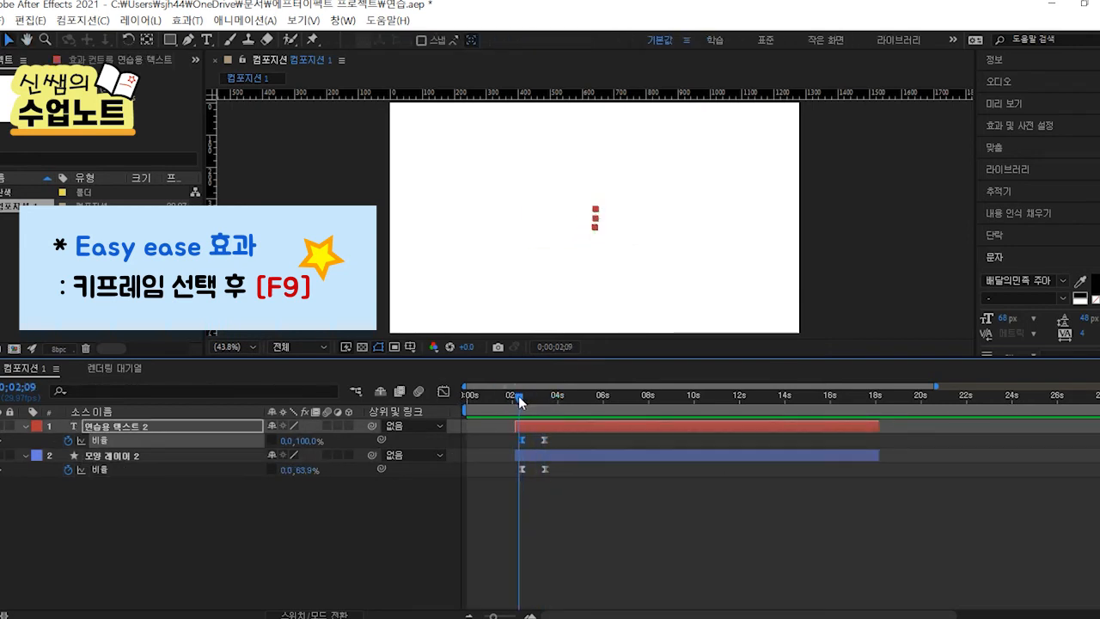
key(space)
click(574, 485)
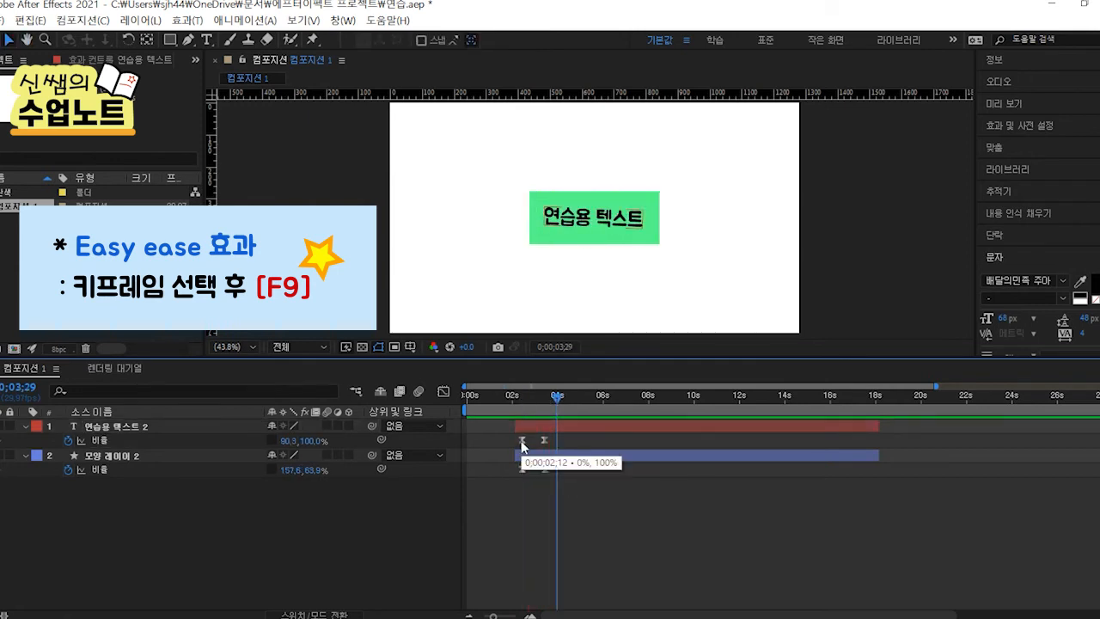
Convert both scale keyframes of 연습용 텍스트 2 back to linear and display their speed graph
click(521, 440)
drag(518, 447, 545, 440)
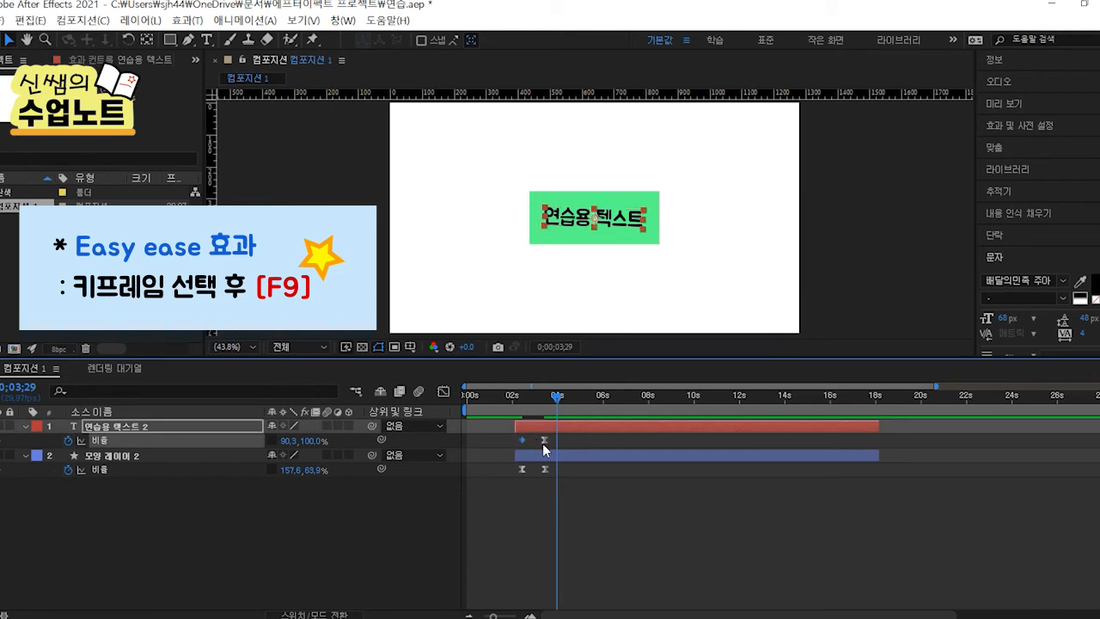
key(F9)
click(443, 392)
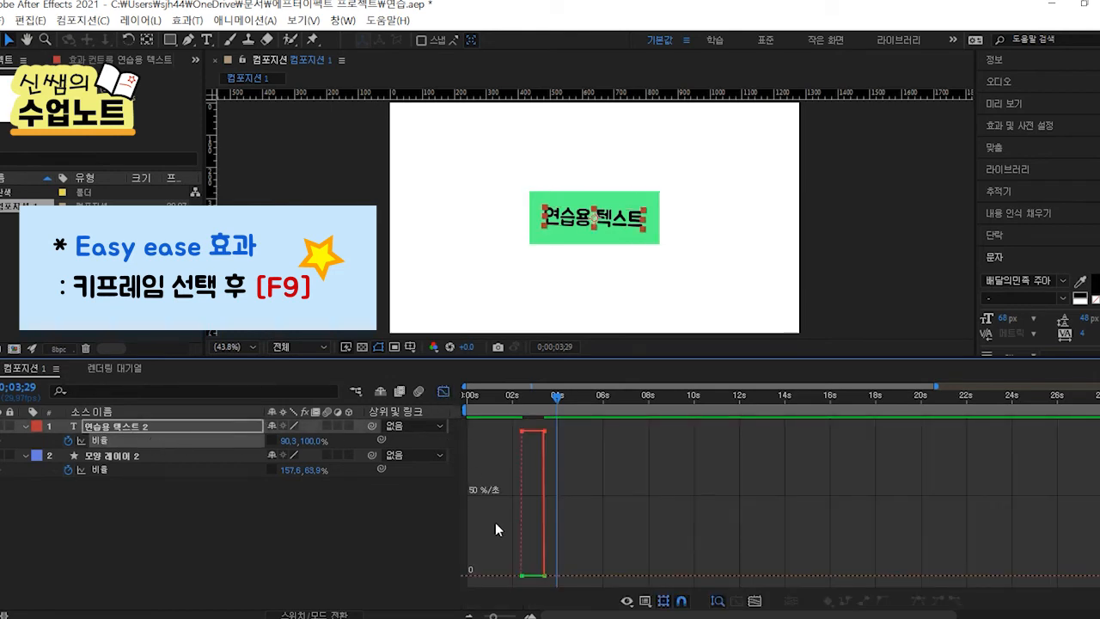
Select both scale keyframes in the speed graph, reapply Easy Ease, and return to the layer bar view
drag(508, 422, 555, 585)
click(441, 392)
click(663, 501)
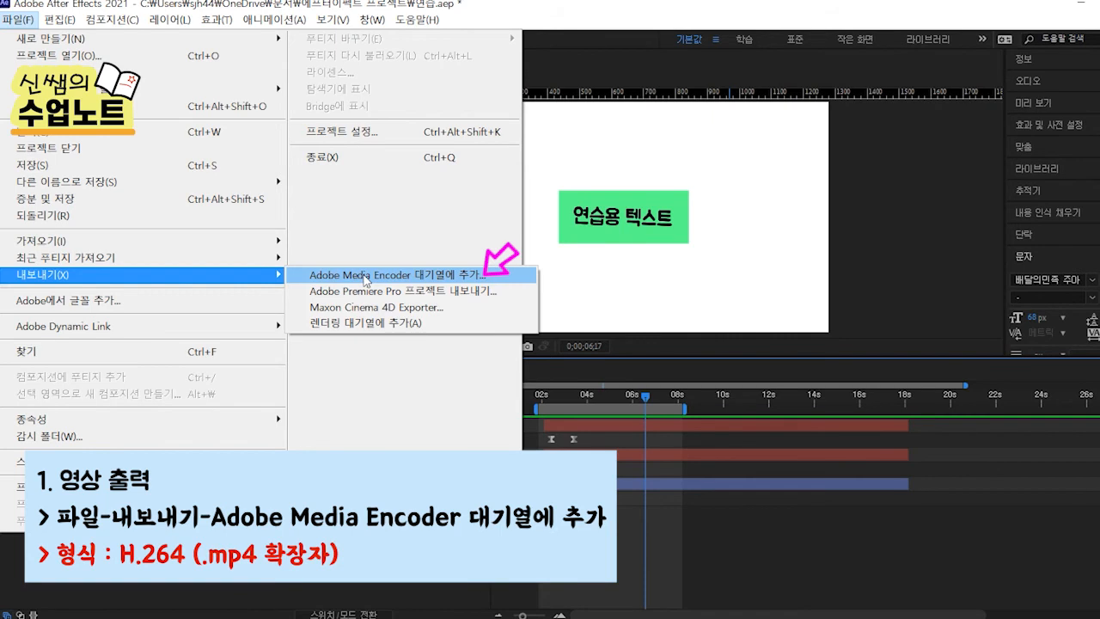
Add 컴포지션 1 to the Adobe Media Encoder queue and set its H.264 target bitrate to 50 Mbps
click(365, 276)
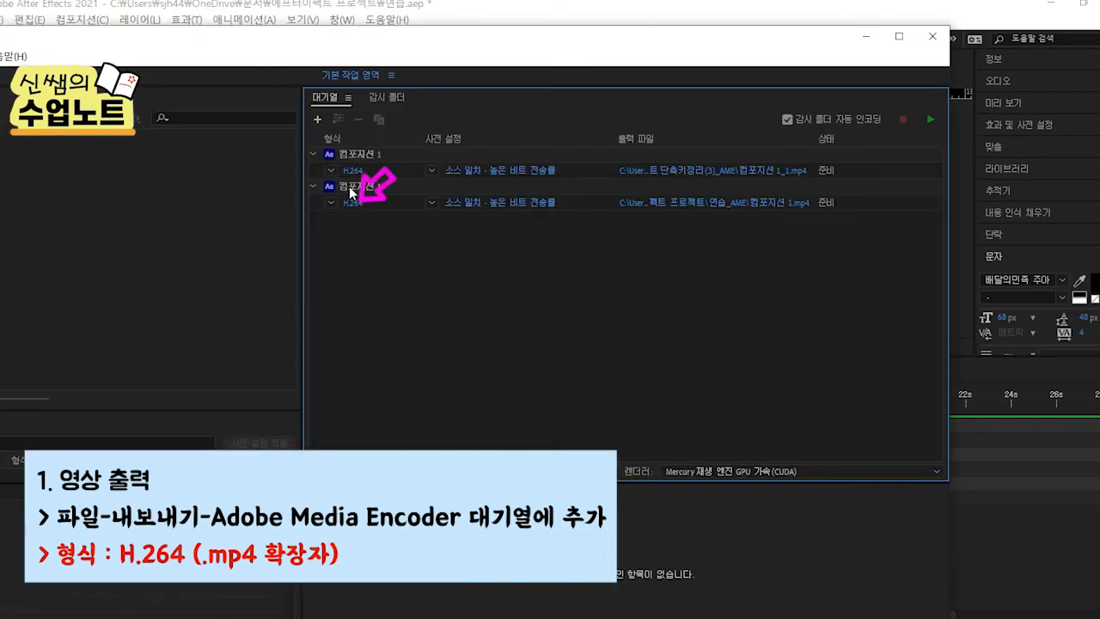
click(469, 205)
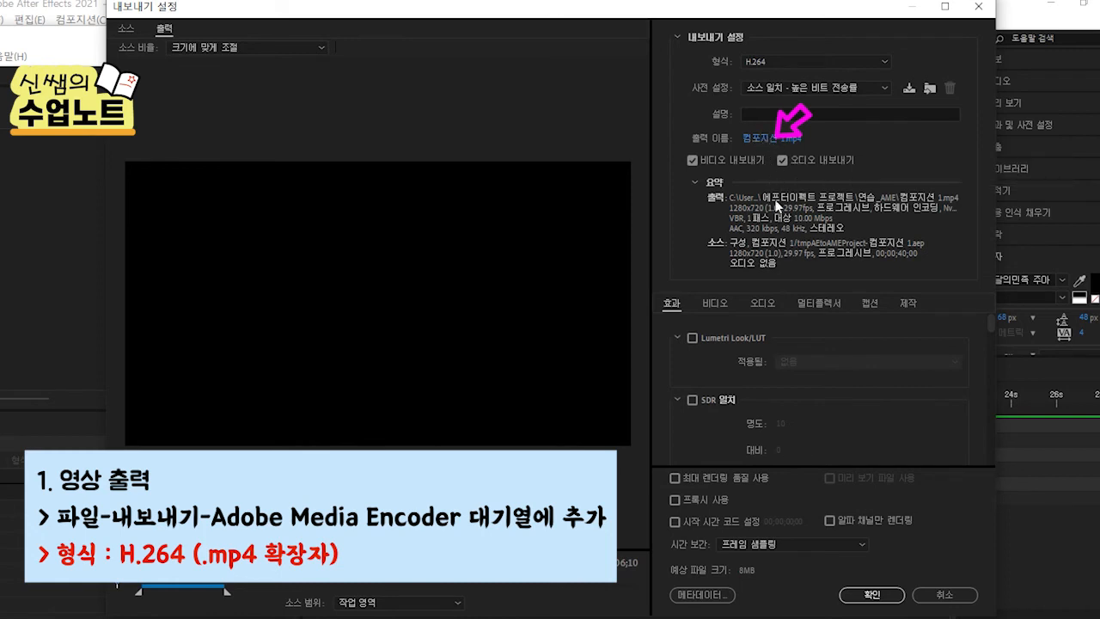
click(715, 302)
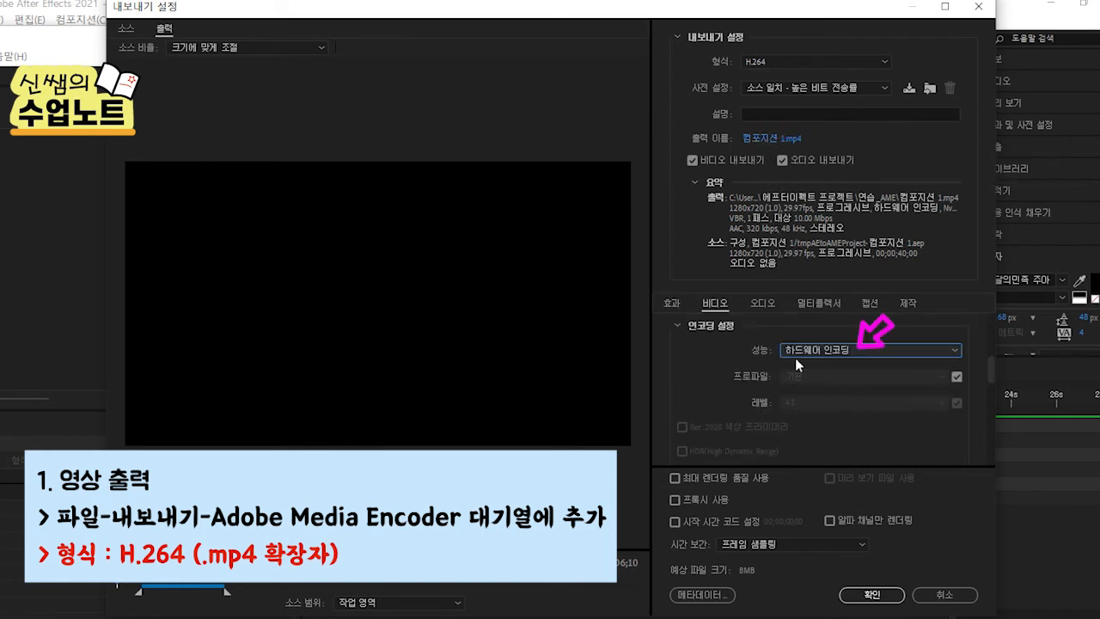
scroll(799, 383, down, 3)
drag(810, 399, 919, 402)
scroll(860, 405, down, 1)
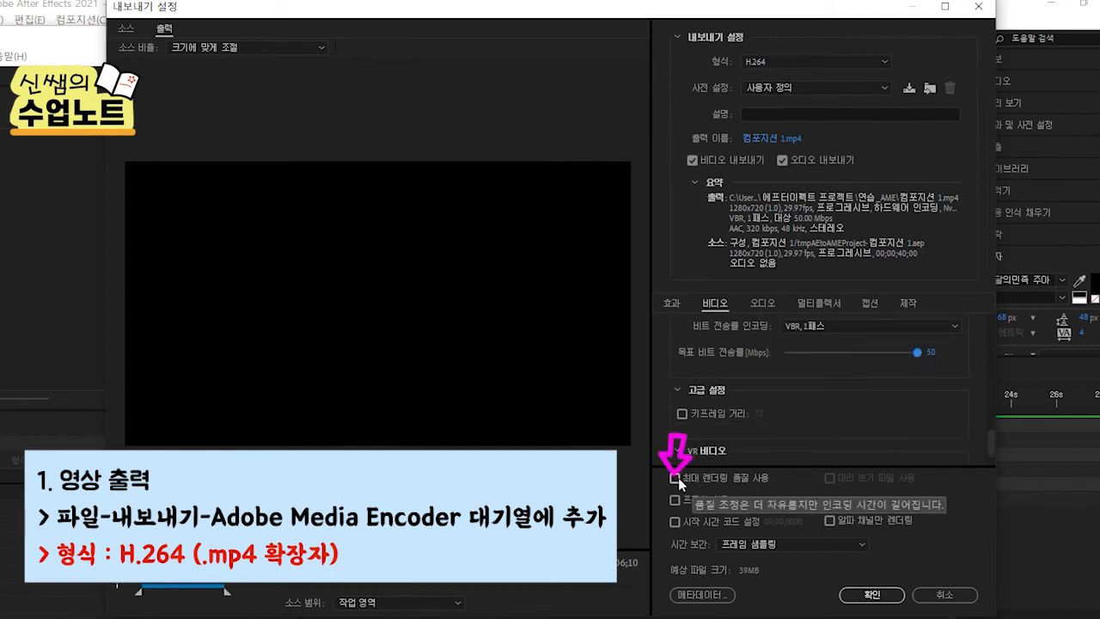
Enable maximum render quality in the export settings and start encoding the queue
click(676, 478)
scroll(791, 414, down, 1)
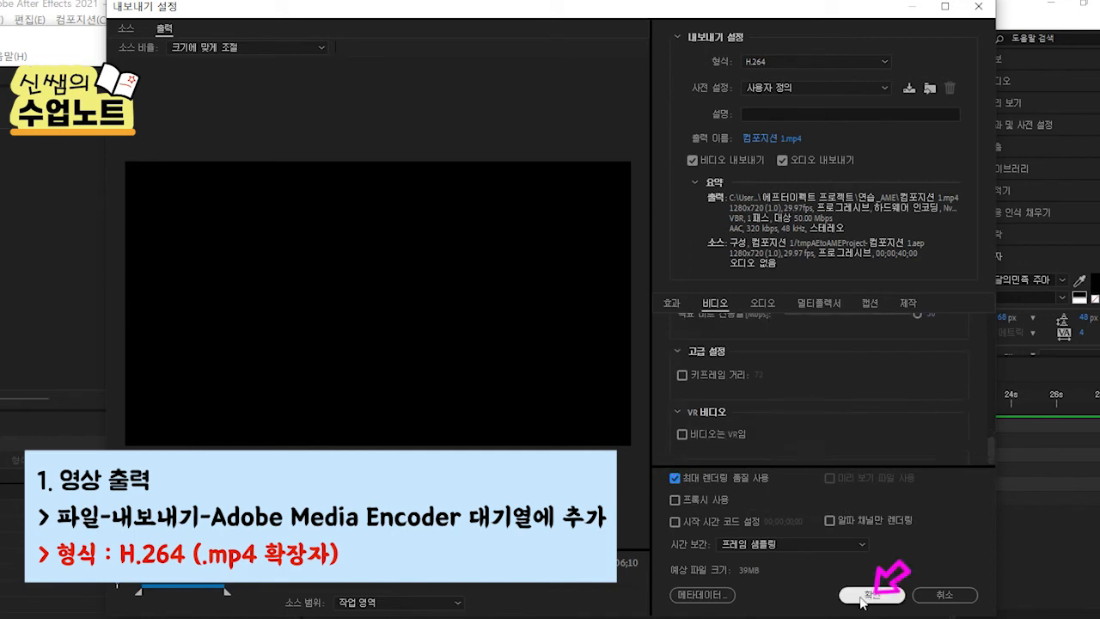
click(862, 598)
click(522, 189)
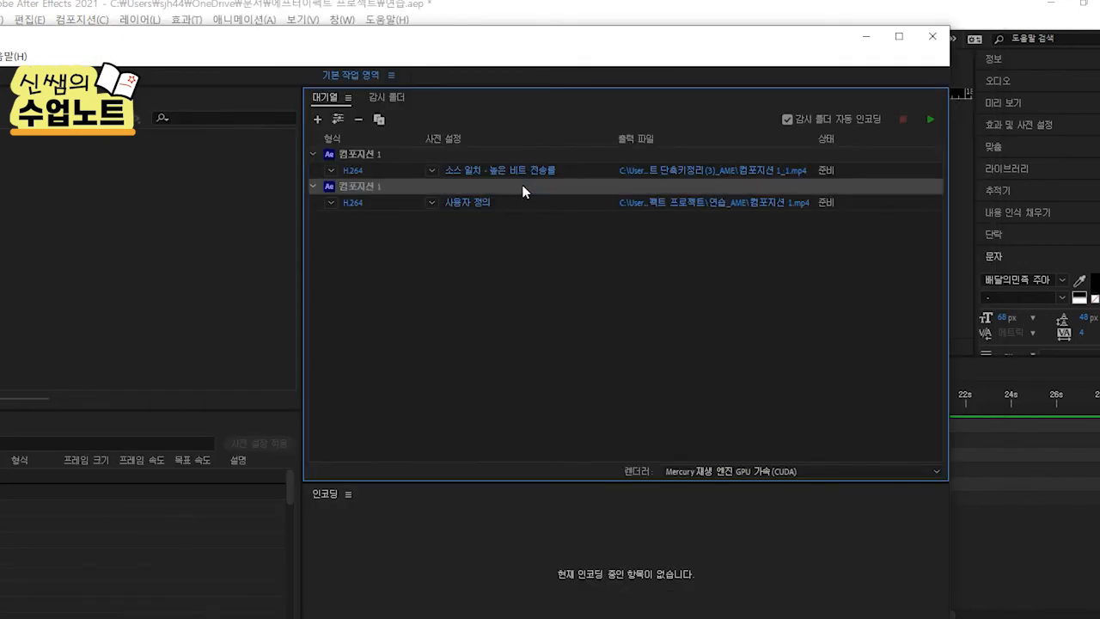
click(930, 119)
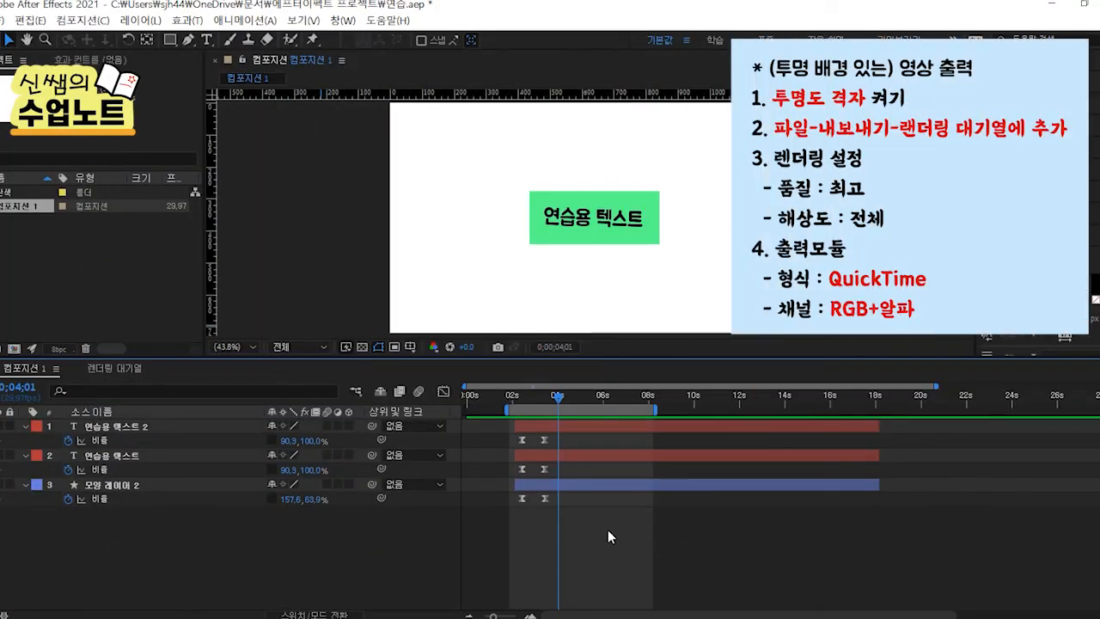
In After Effects, turn on the transparency grid and add the composition to the render queue
click(361, 348)
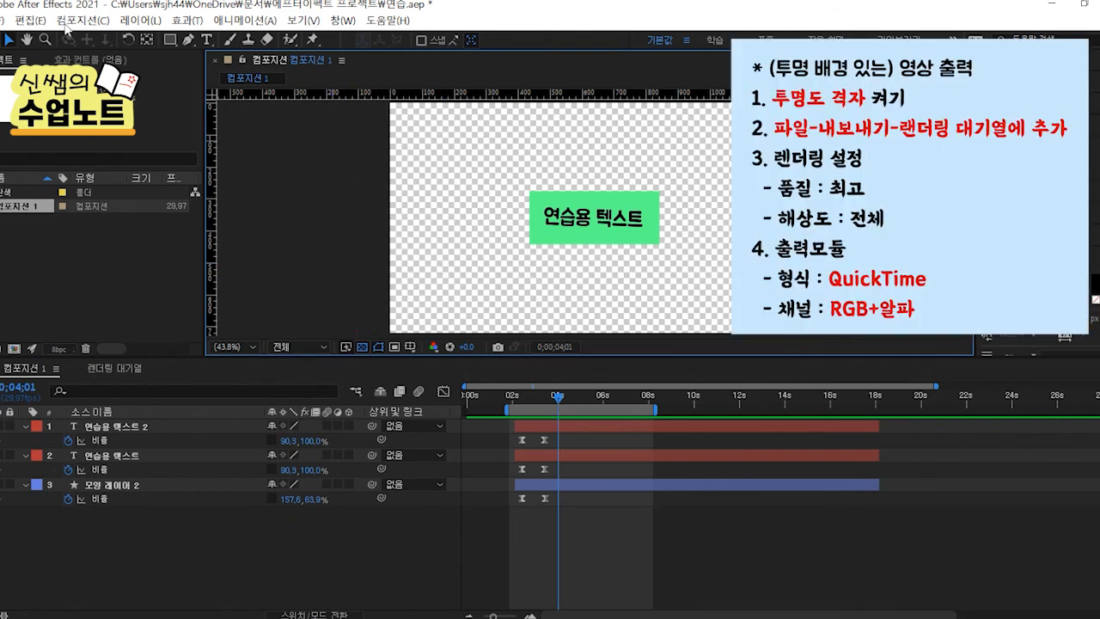
click(7, 20)
mouse_move(67, 277)
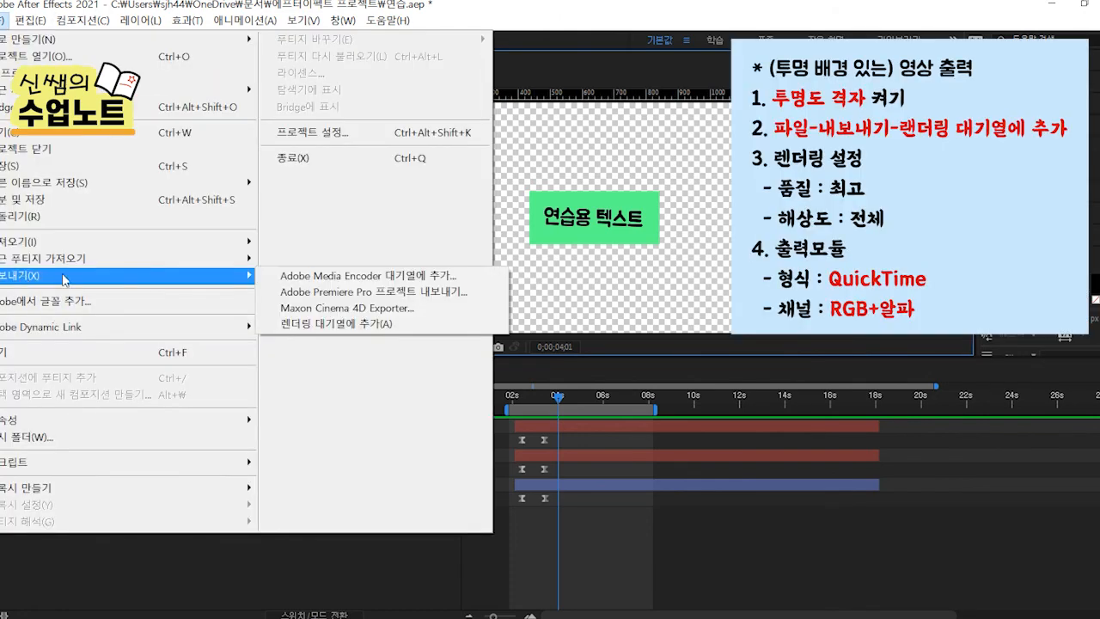
click(328, 325)
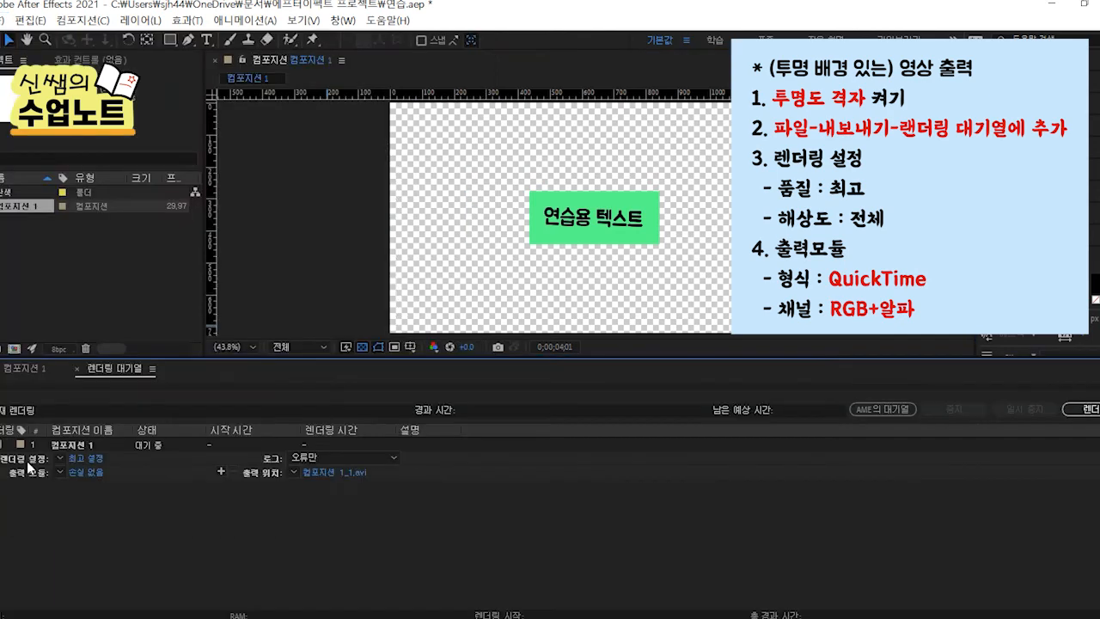
Set the render settings to best quality at full resolution and the output module to QuickTime with RGB + 알파 channels
click(85, 458)
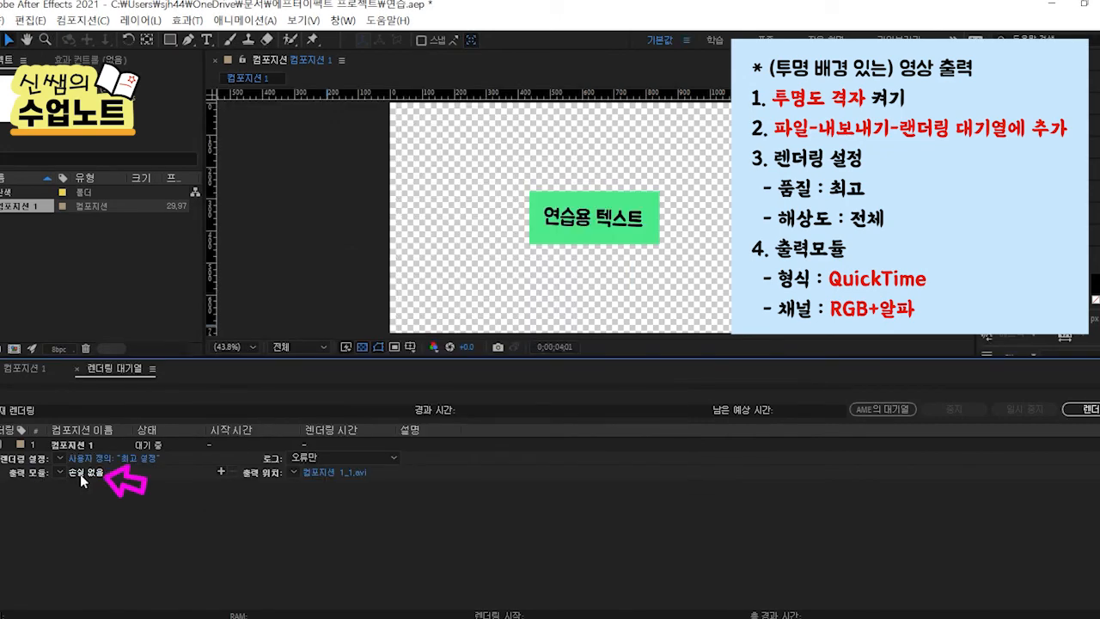
click(84, 472)
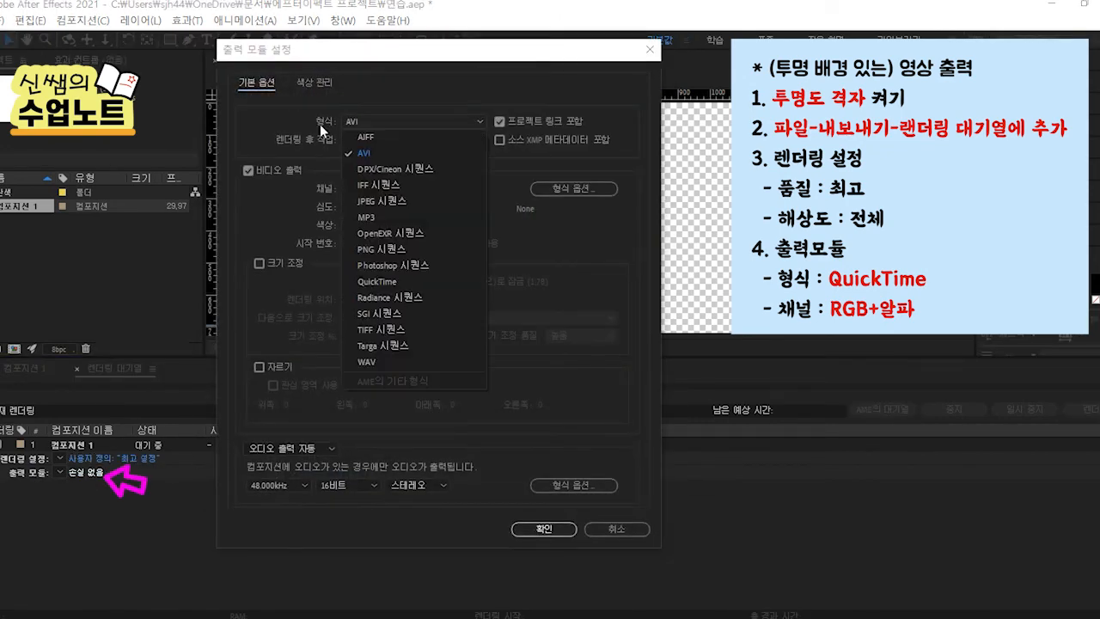
click(381, 280)
click(404, 188)
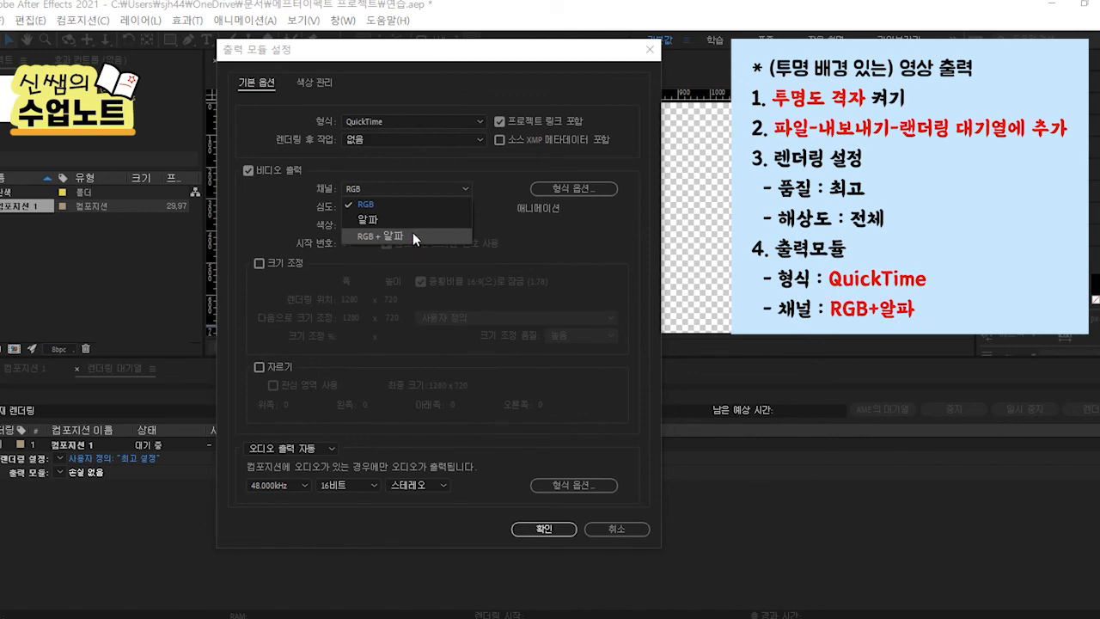
click(413, 235)
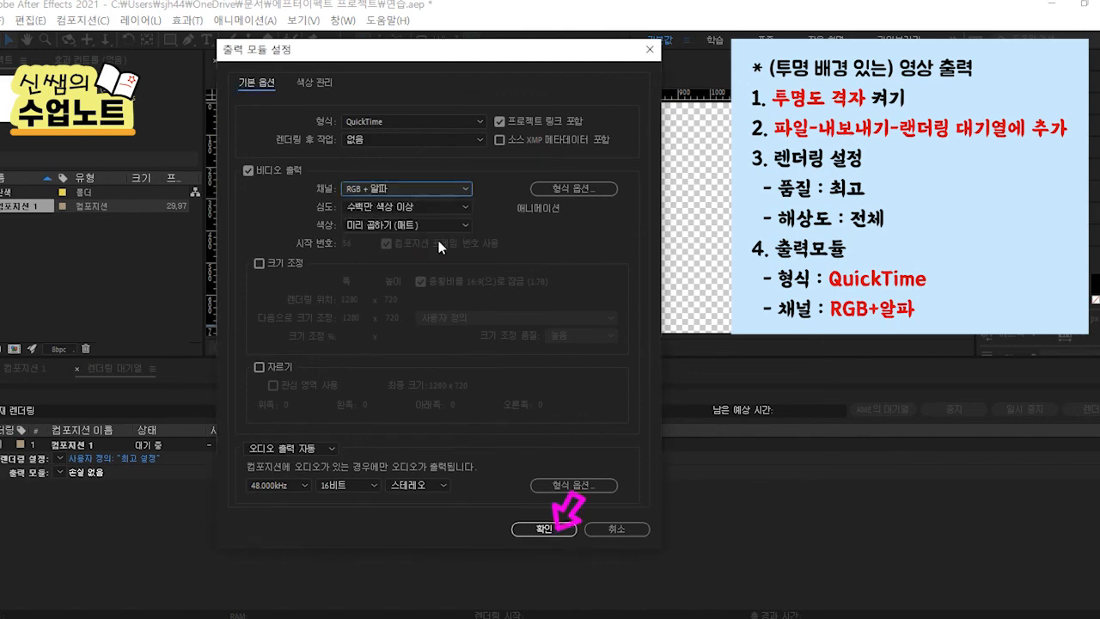
click(542, 530)
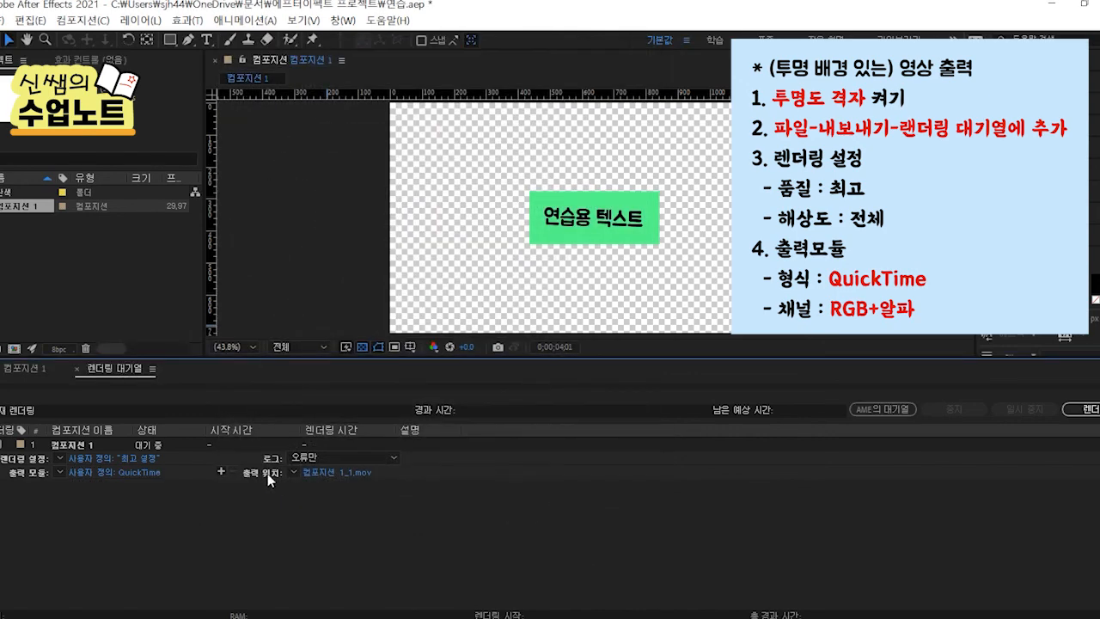
Name the output file 4투명배경연습.mov and start rendering the queue
click(319, 473)
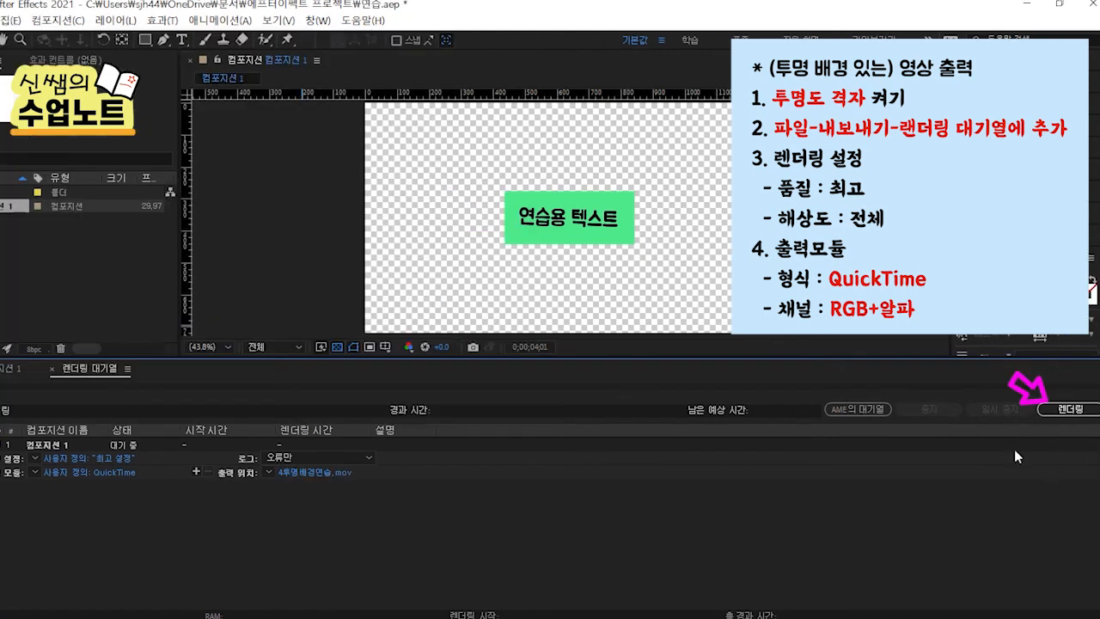
click(1072, 410)
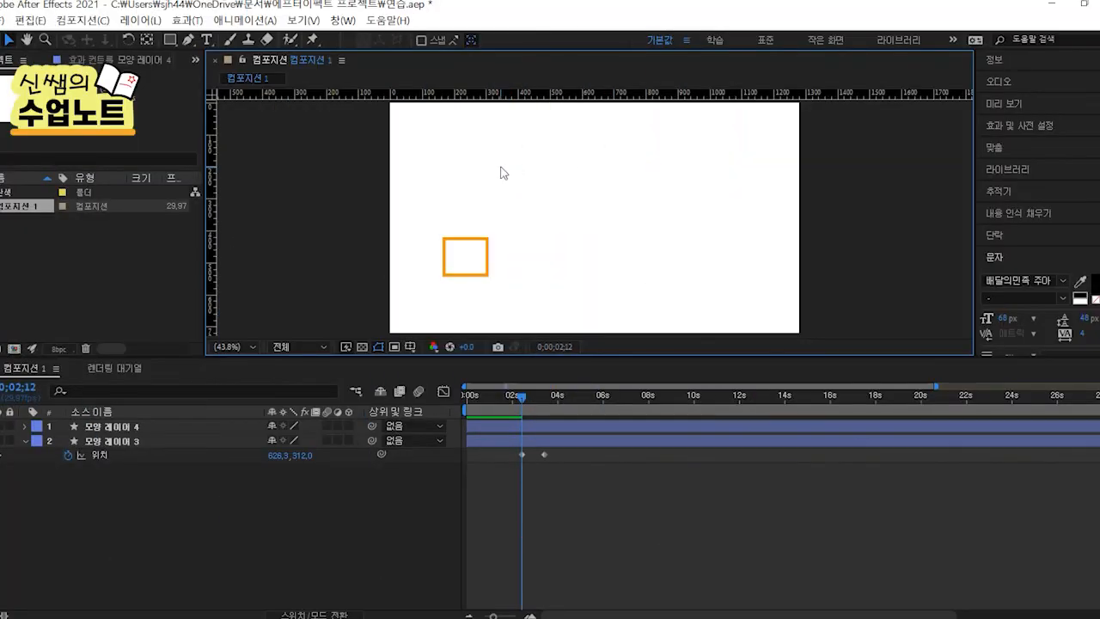
Draw an orange curved stroke above the square with the Pen tool, adjusting only one of the end point's Bezier handles
click(188, 39)
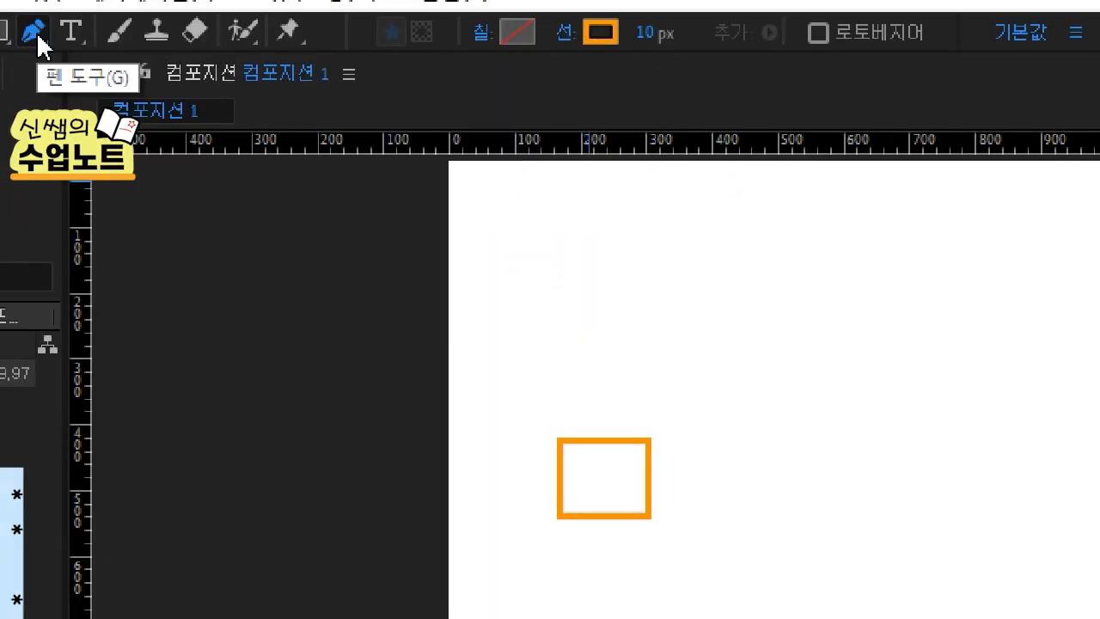
click(676, 357)
drag(898, 349, 952, 437)
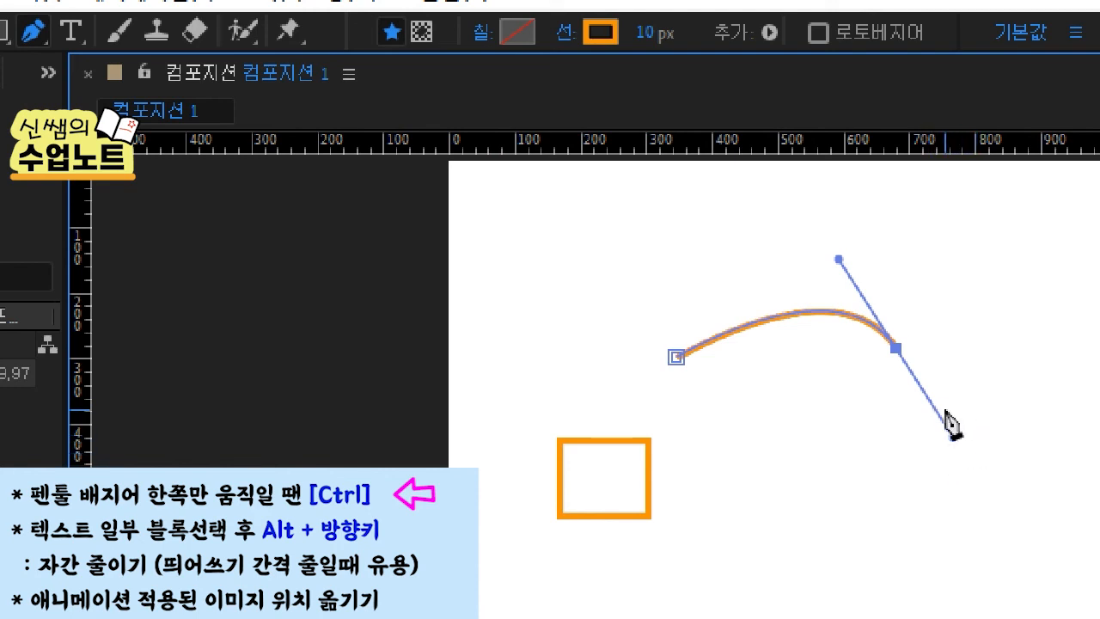
drag(949, 437, 880, 416)
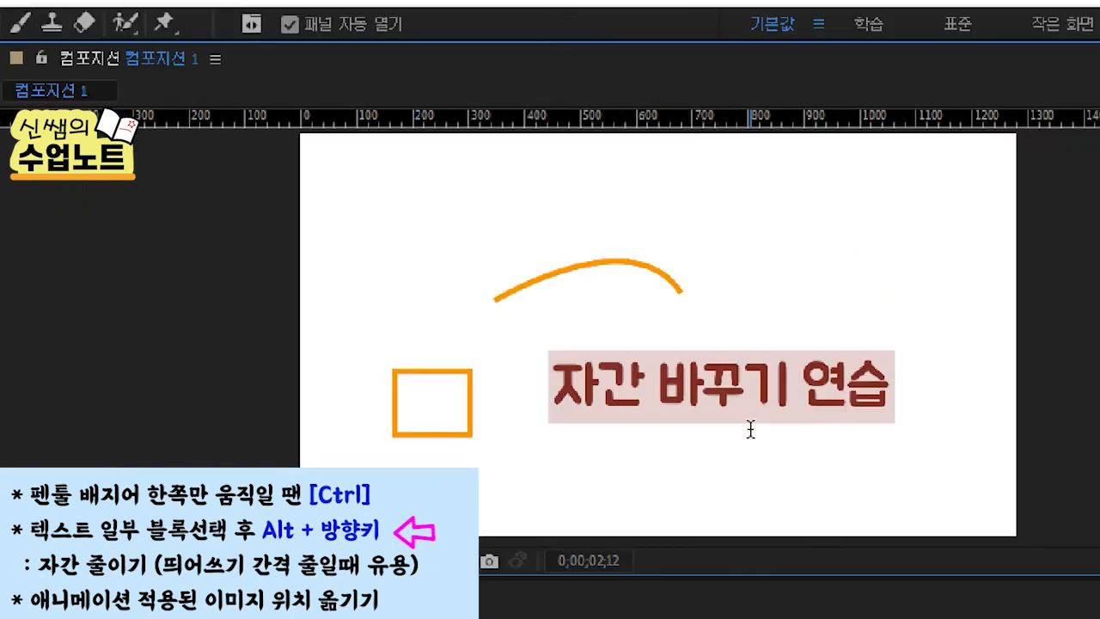
Select all of the text 자간 바꾸기 연습 and tighten its letter spacing
click(736, 395)
drag(549, 387, 903, 393)
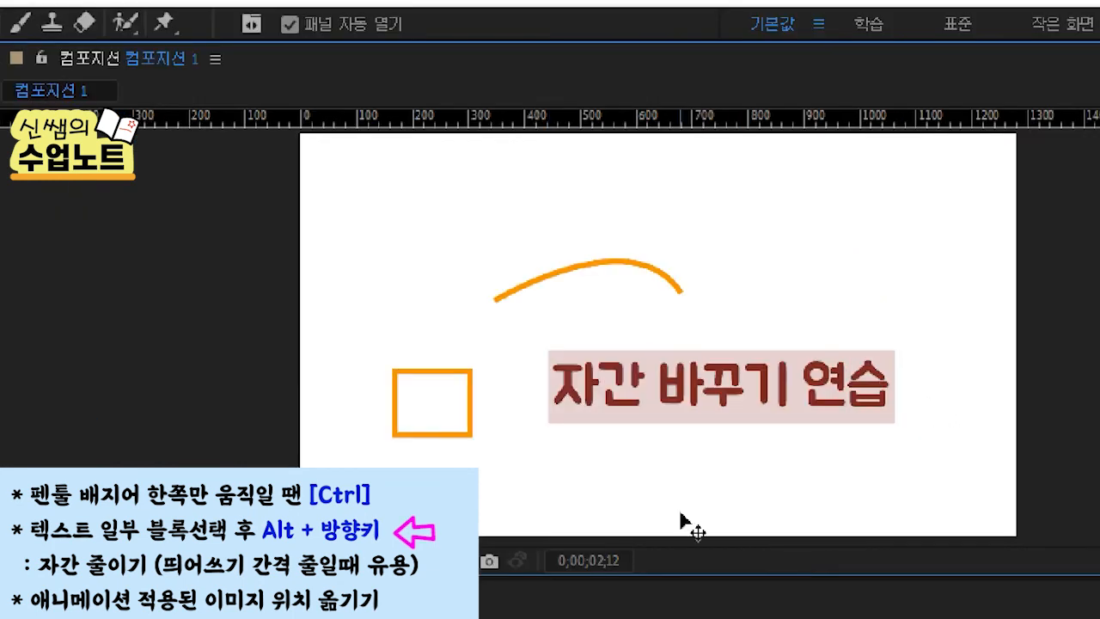
key(alt+Left)
key(alt+Left)
key(alt+Left)
key(alt+Left)
key(alt+Left)
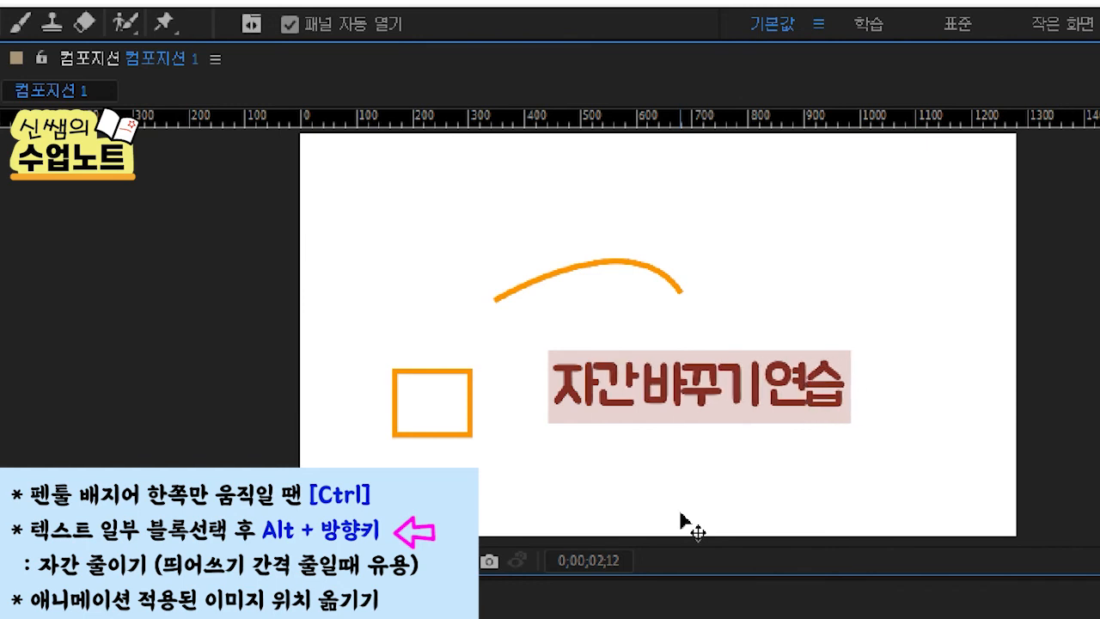
Widen the letter spacing of the entire selected text again
key(alt+Right)
key(alt+Right)
key(alt+Right)
key(alt+Right)
key(alt+Right)
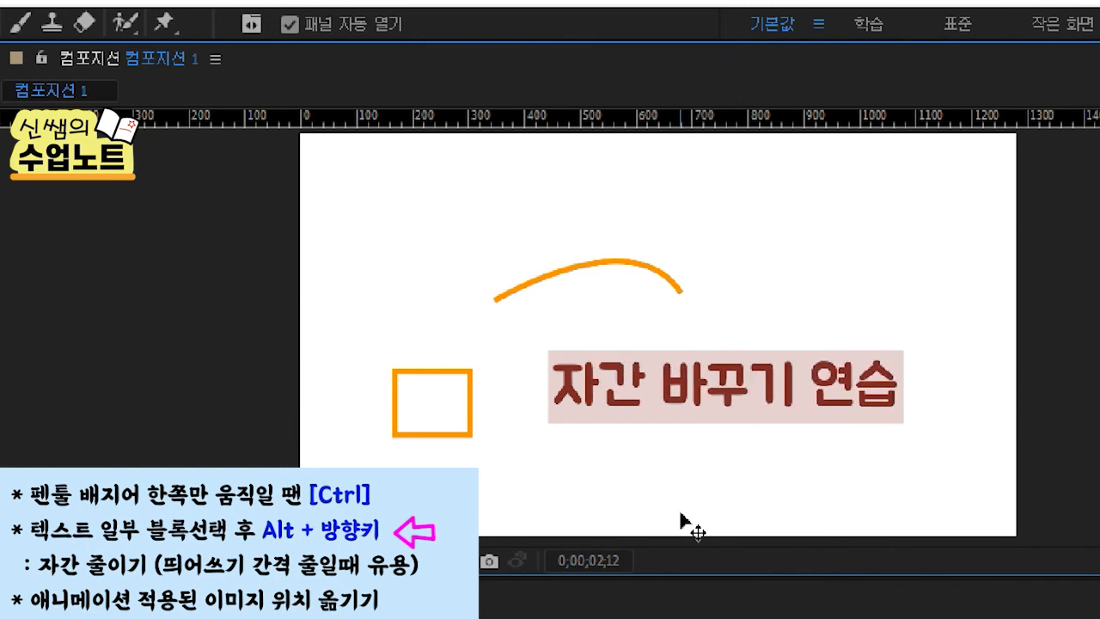
Select only the space between 자간 and 바꾸기 and widen its spacing
drag(640, 387, 664, 389)
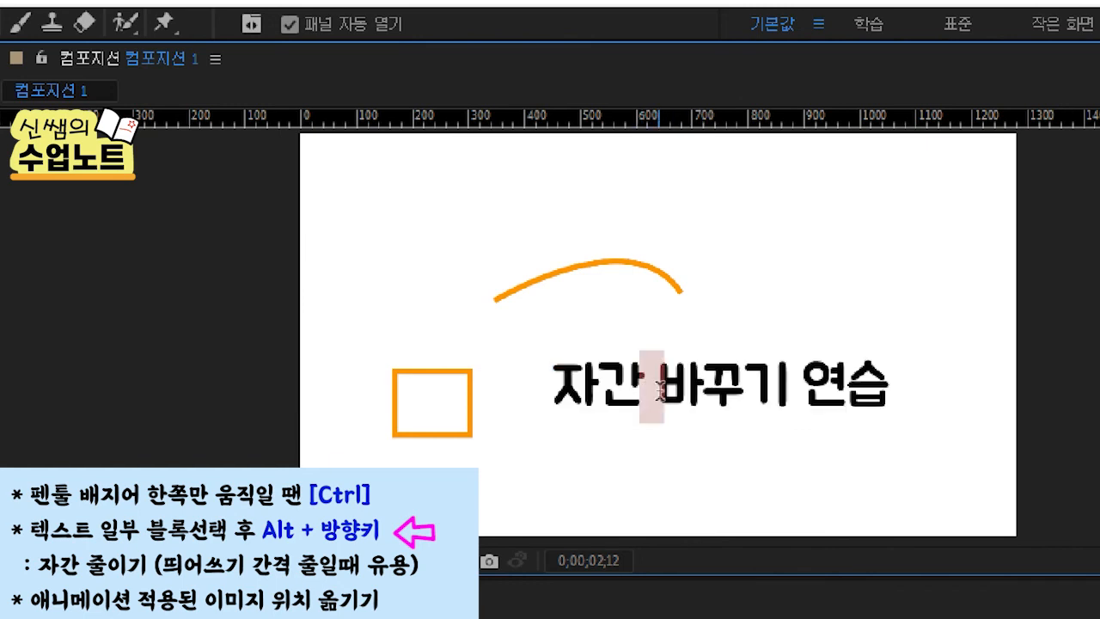
key(alt+Right)
key(alt+Right)
key(alt+Right)
key(alt+Right)
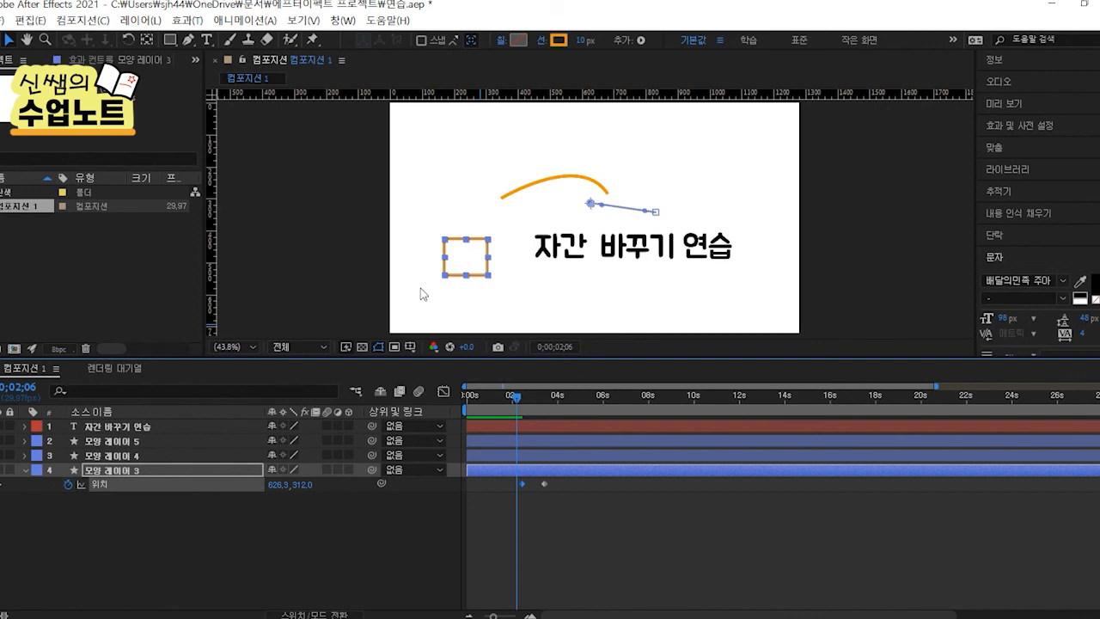
Move the square of 모양 레이어 3 at 0;00;03;25, past its second position keyframe, and undo the move
drag(517, 397, 557, 396)
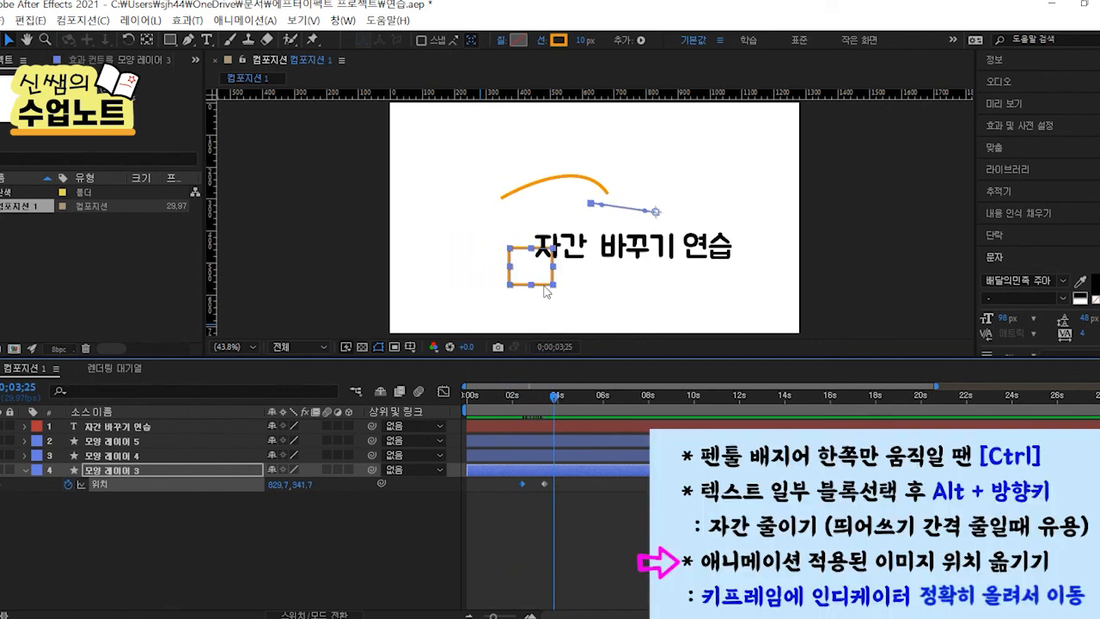
drag(549, 290, 578, 311)
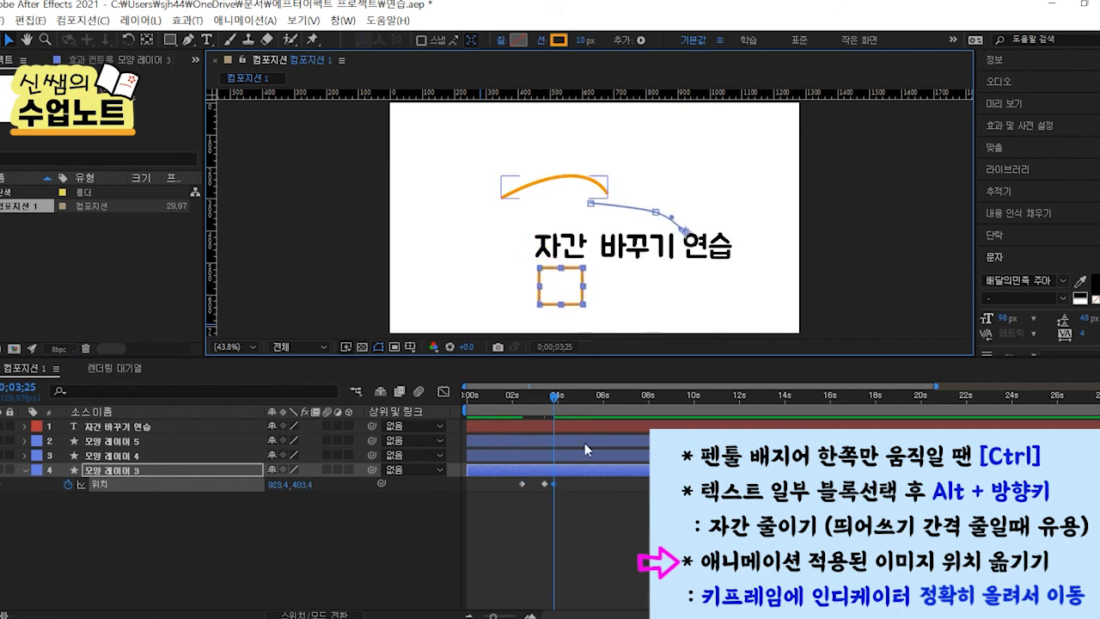
key(ctrl+z)
Place the time indicator exactly on the second position keyframe at 0;00;03;12, select both keyframes, and shift the animated square leftward
drag(554, 396, 551, 397)
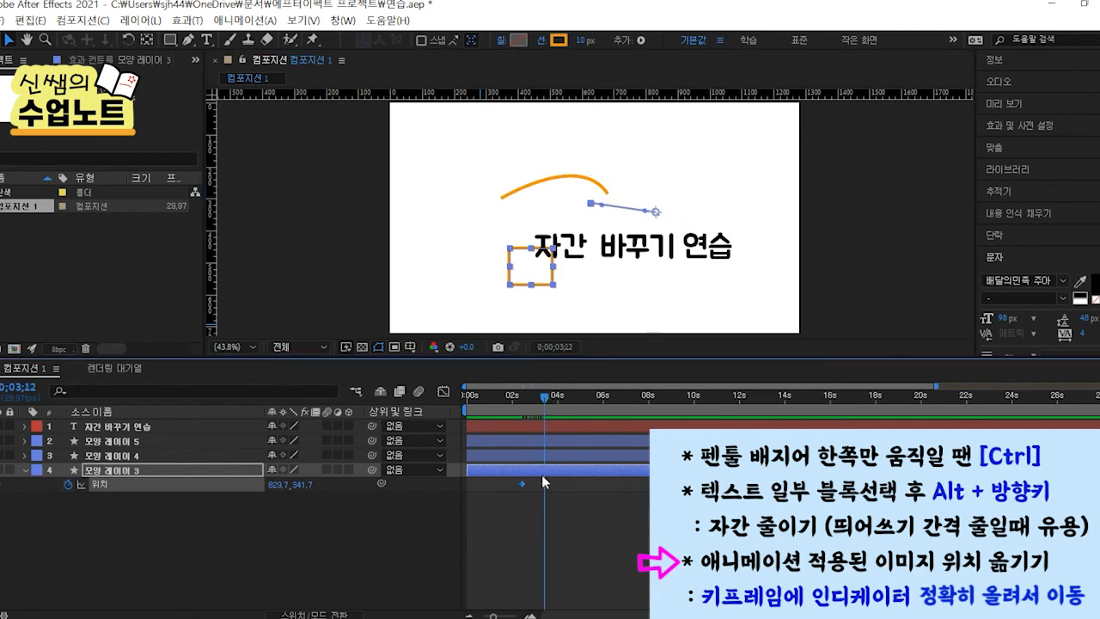
drag(508, 495, 557, 490)
drag(528, 290, 435, 304)
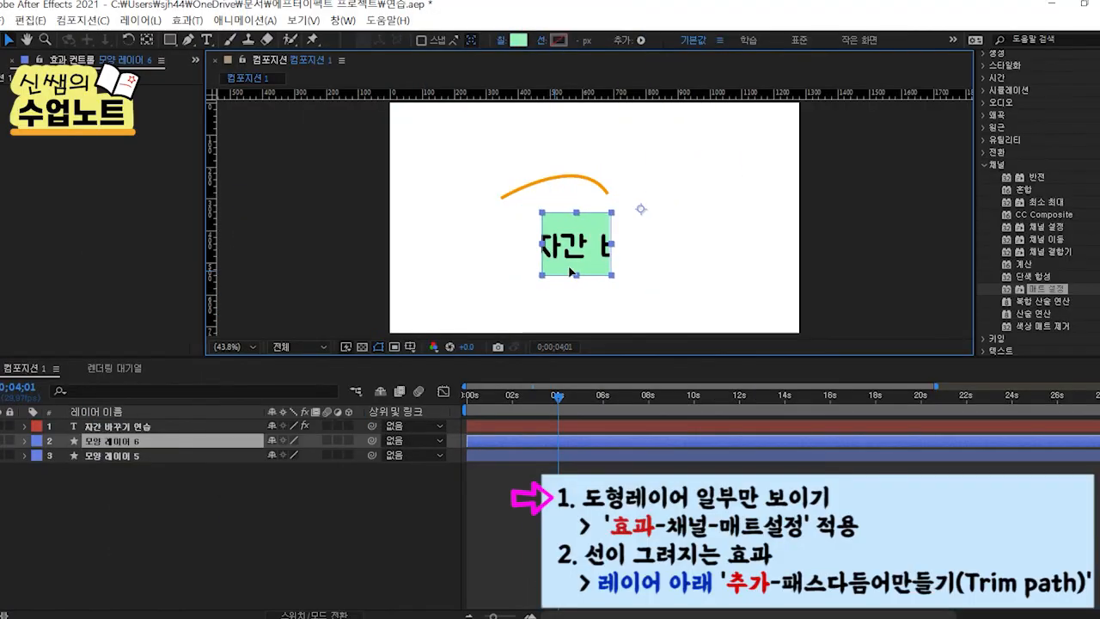
Slide the green matte square across the text to sit behind 자간, and browse the effects list for 매트 설정
drag(565, 275, 664, 275)
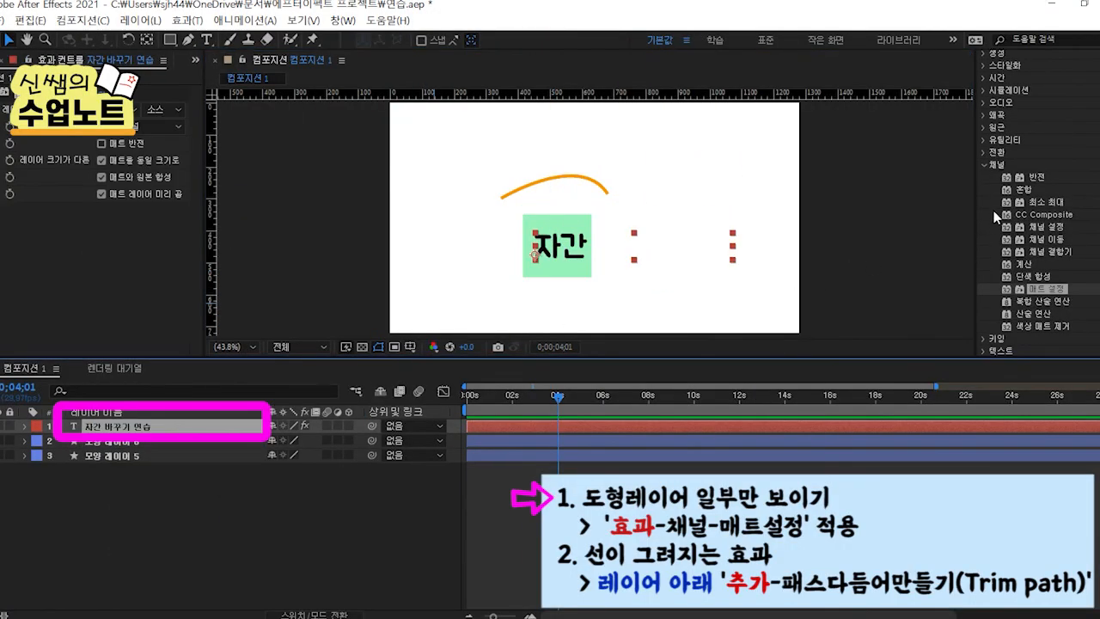
scroll(1015, 112, up, 2)
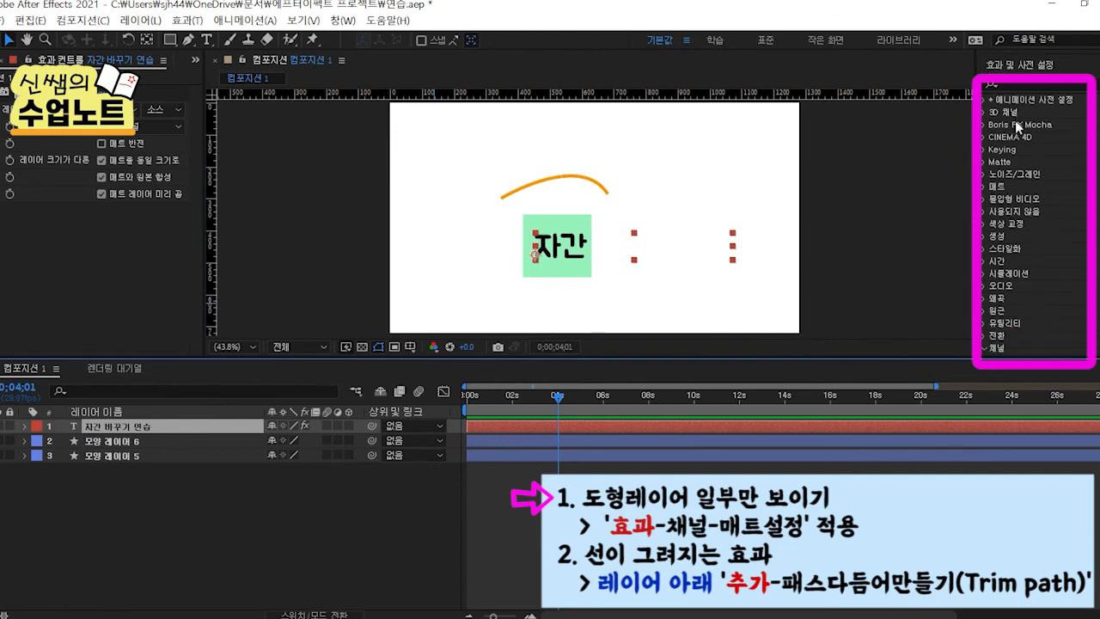
scroll(1008, 200, down, 2)
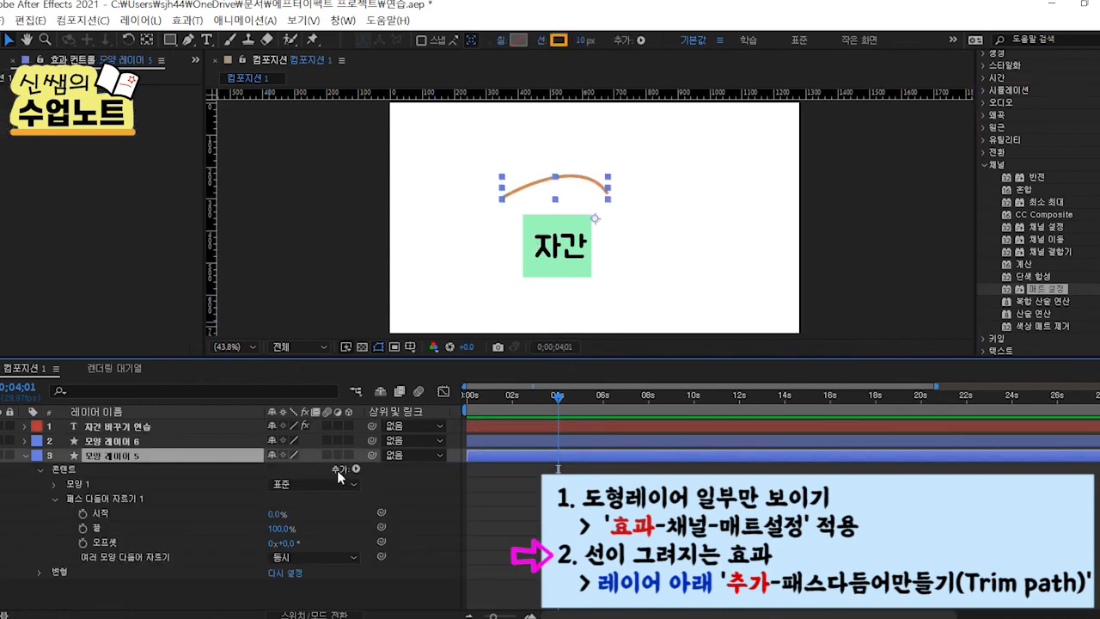
Point out 패스 다듬어 자르기 among the items that can be added to 모양 레이어 5, and scrub its 시작 value
click(356, 471)
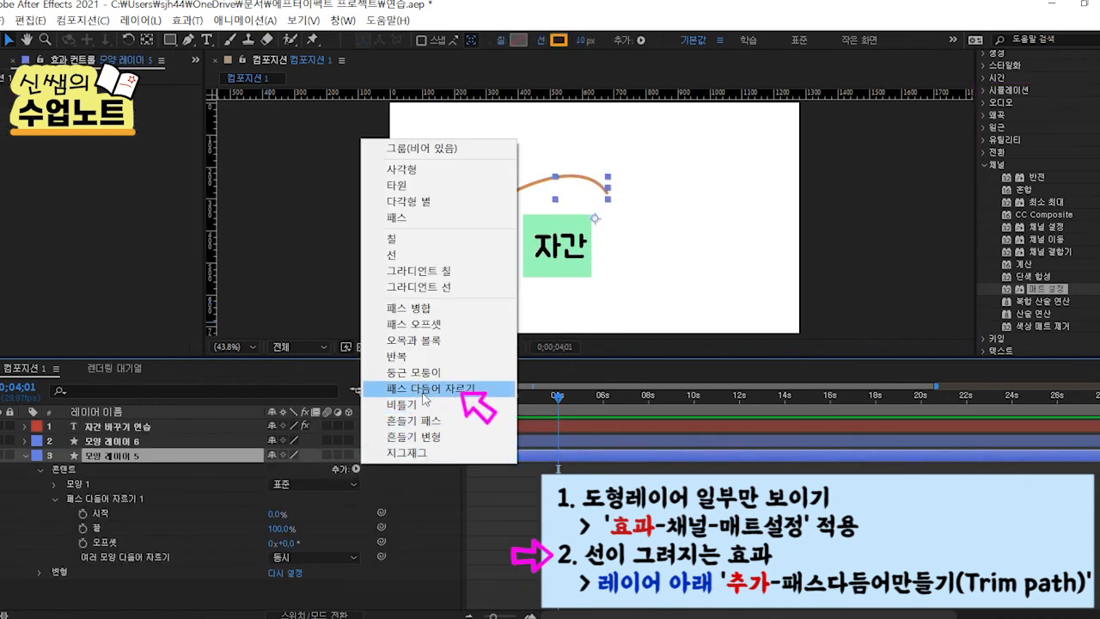
click(271, 513)
mouse_move(272, 513)
mouse_down()
mouse_move(324, 508)
mouse_move(258, 516)
mouse_up()
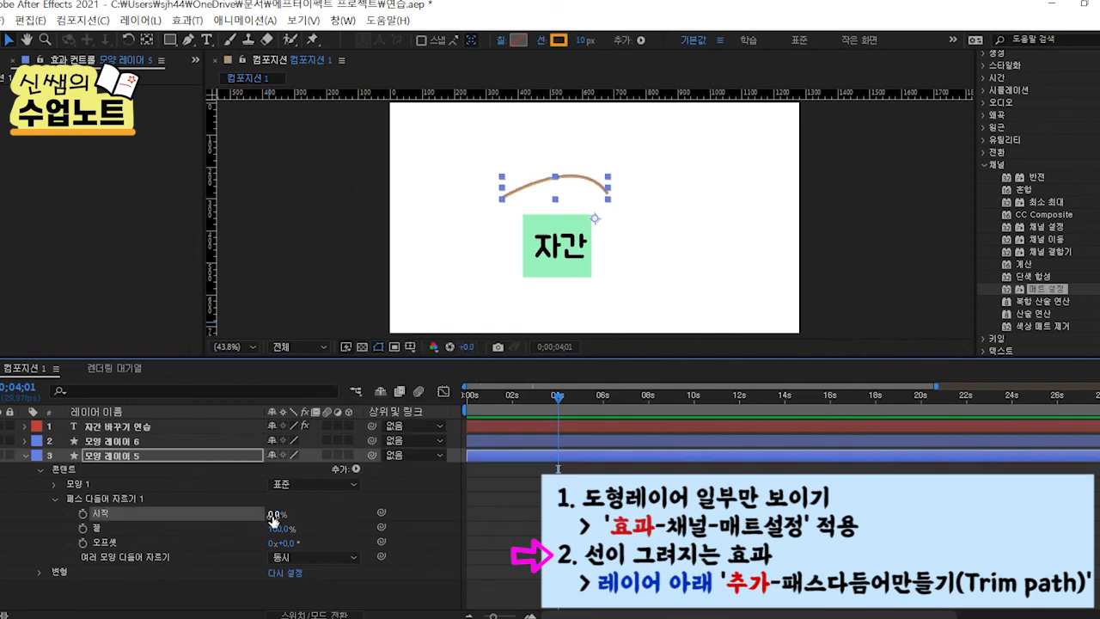